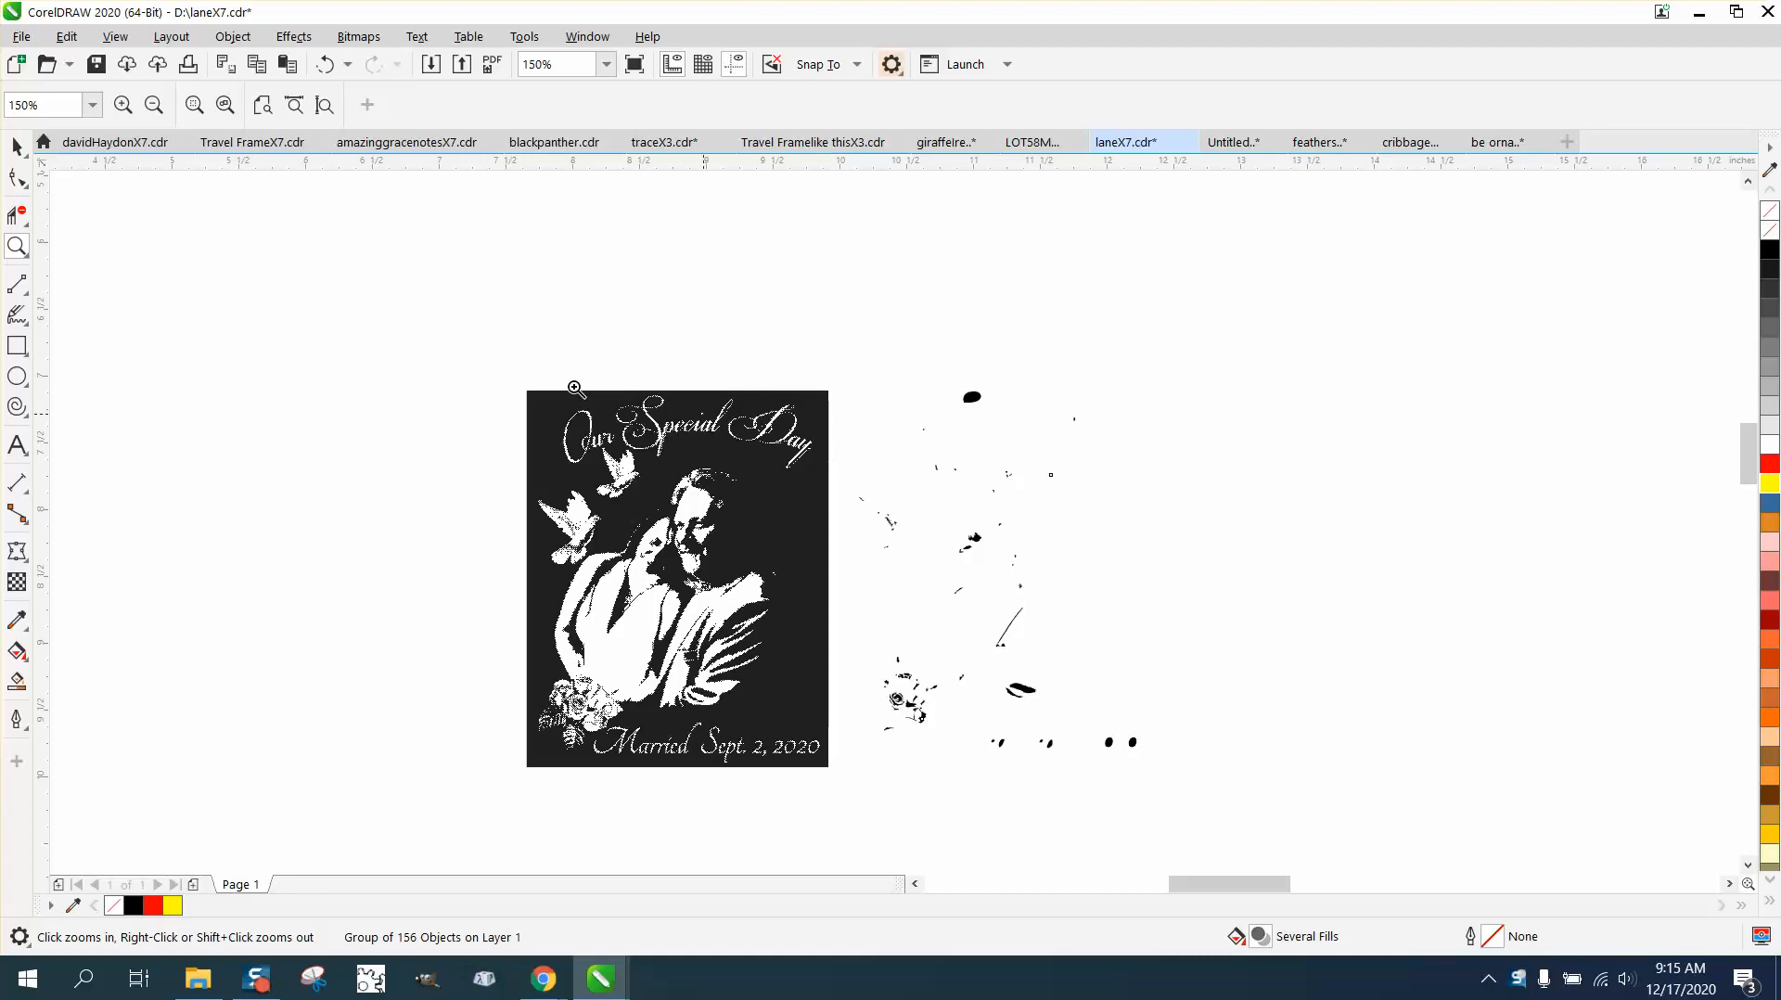
# Step: Invert the colors of the traced group beside the original bitmap
pyautogui.click(17, 147)
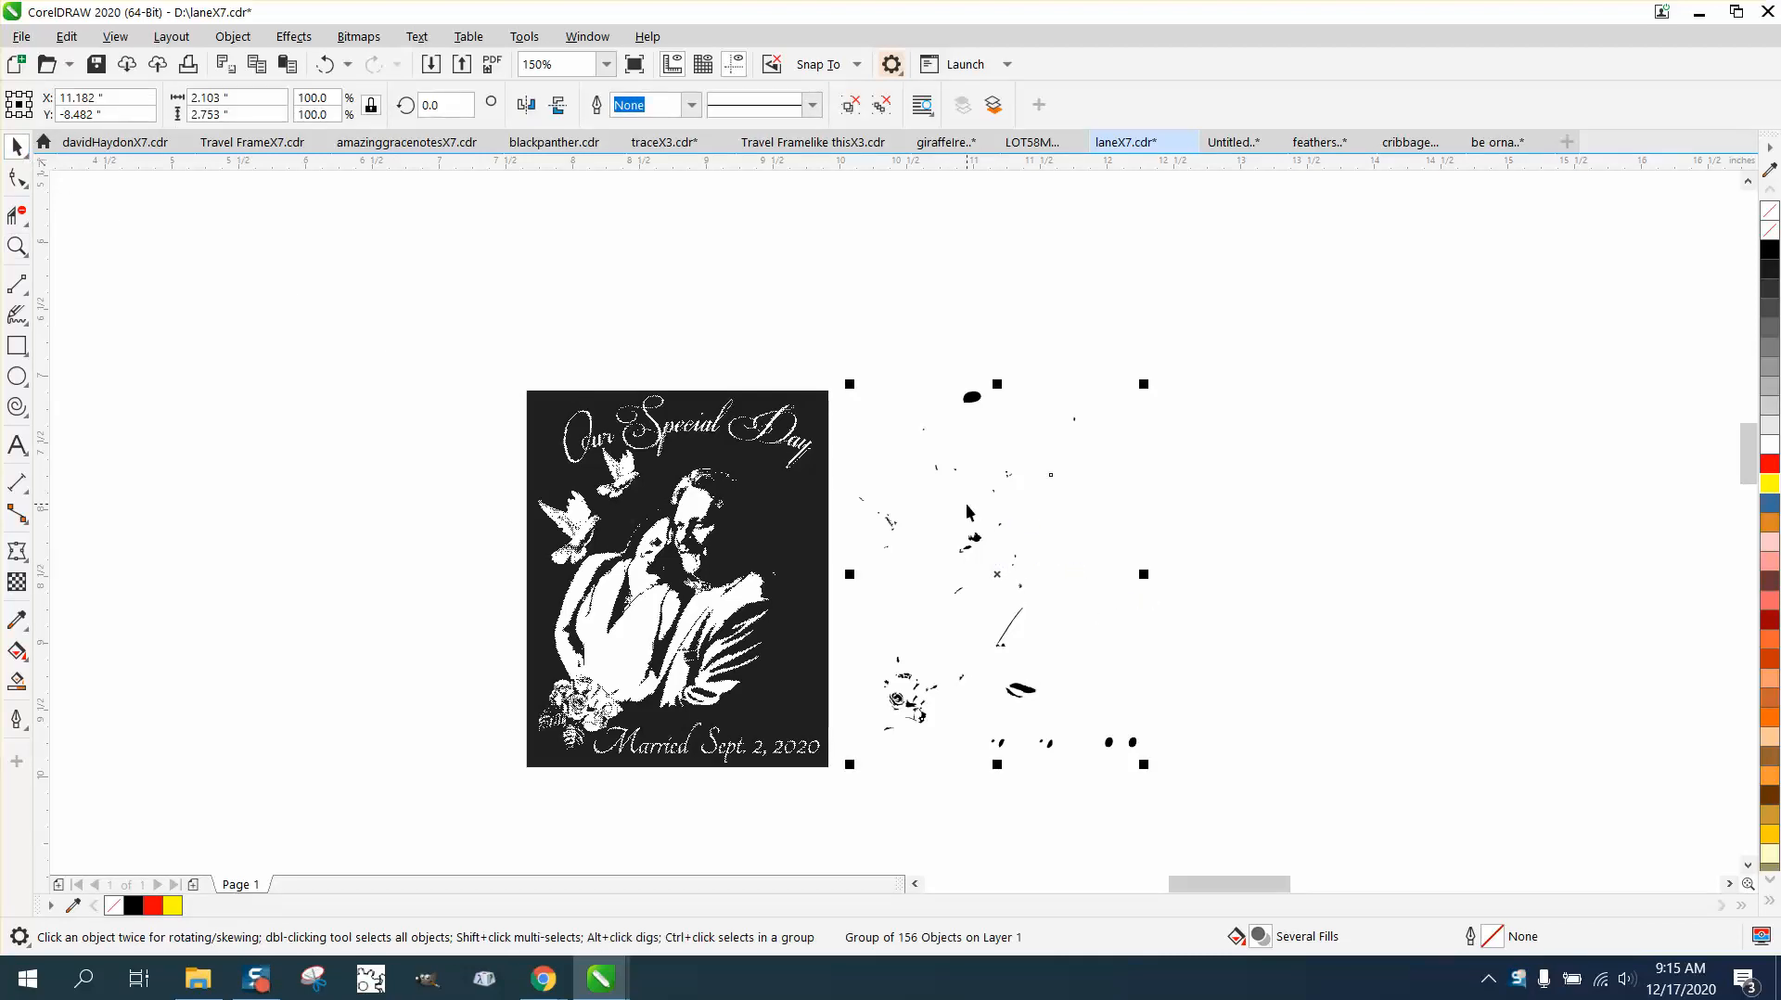
pyautogui.click(302, 37)
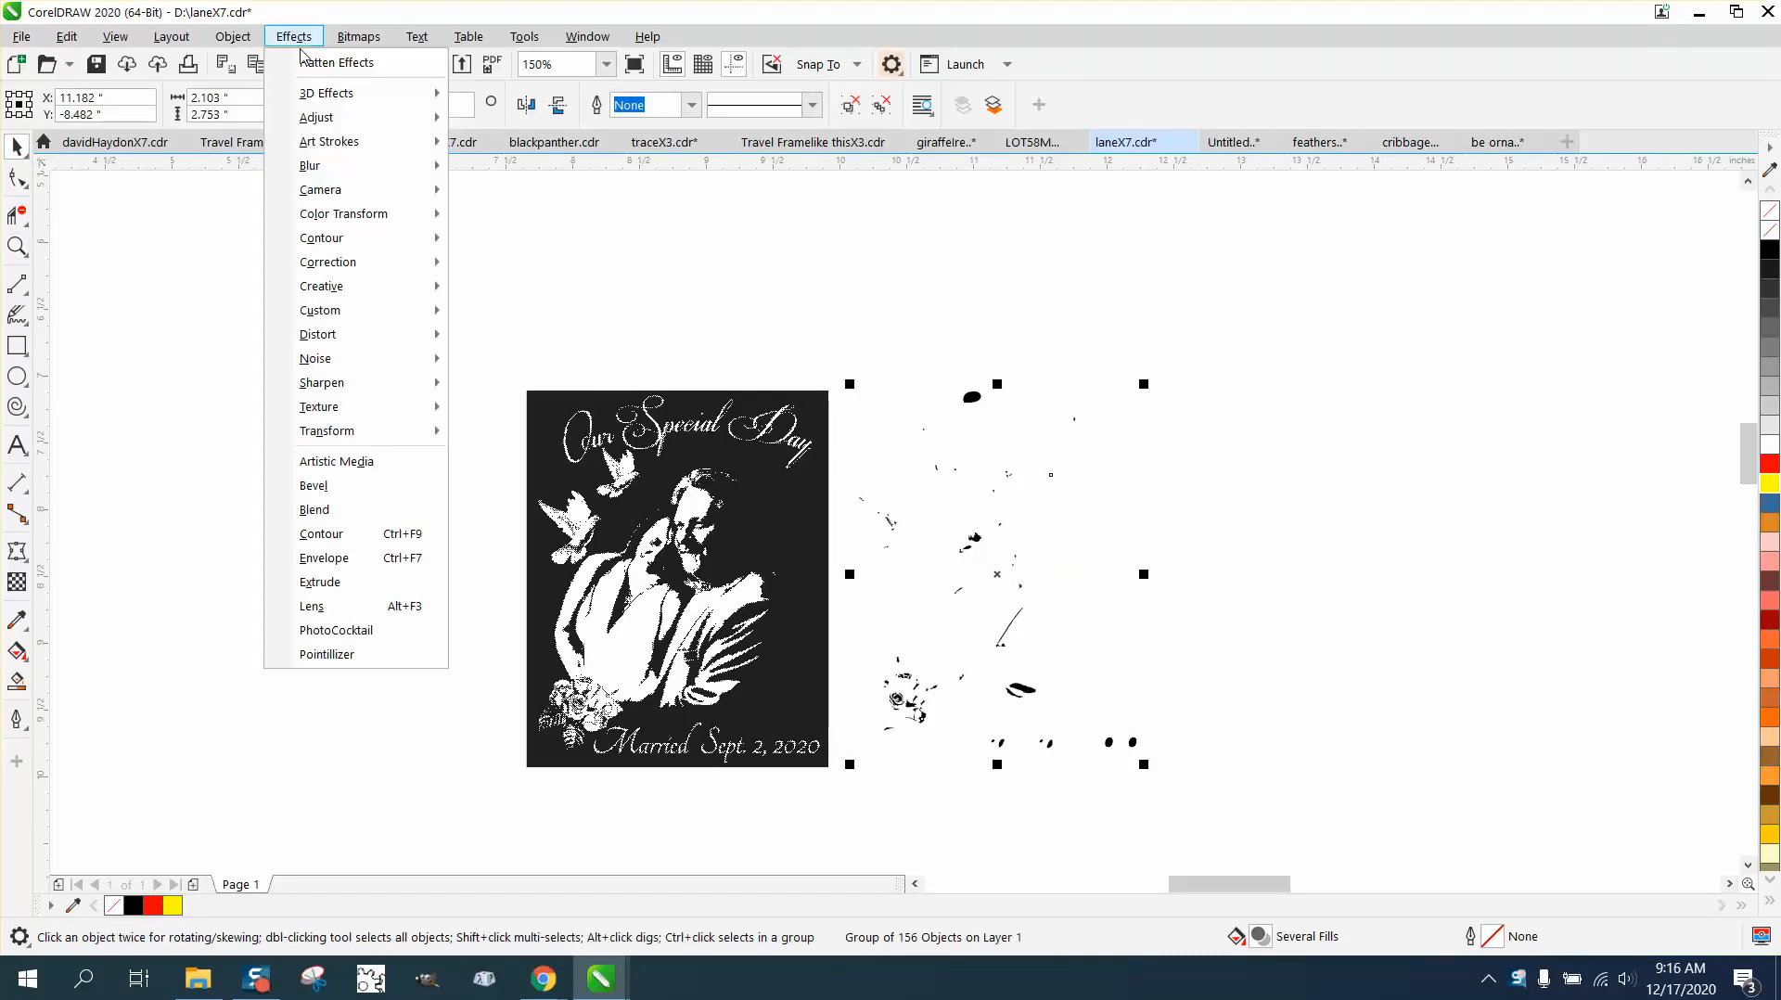
pyautogui.moveTo(336, 432)
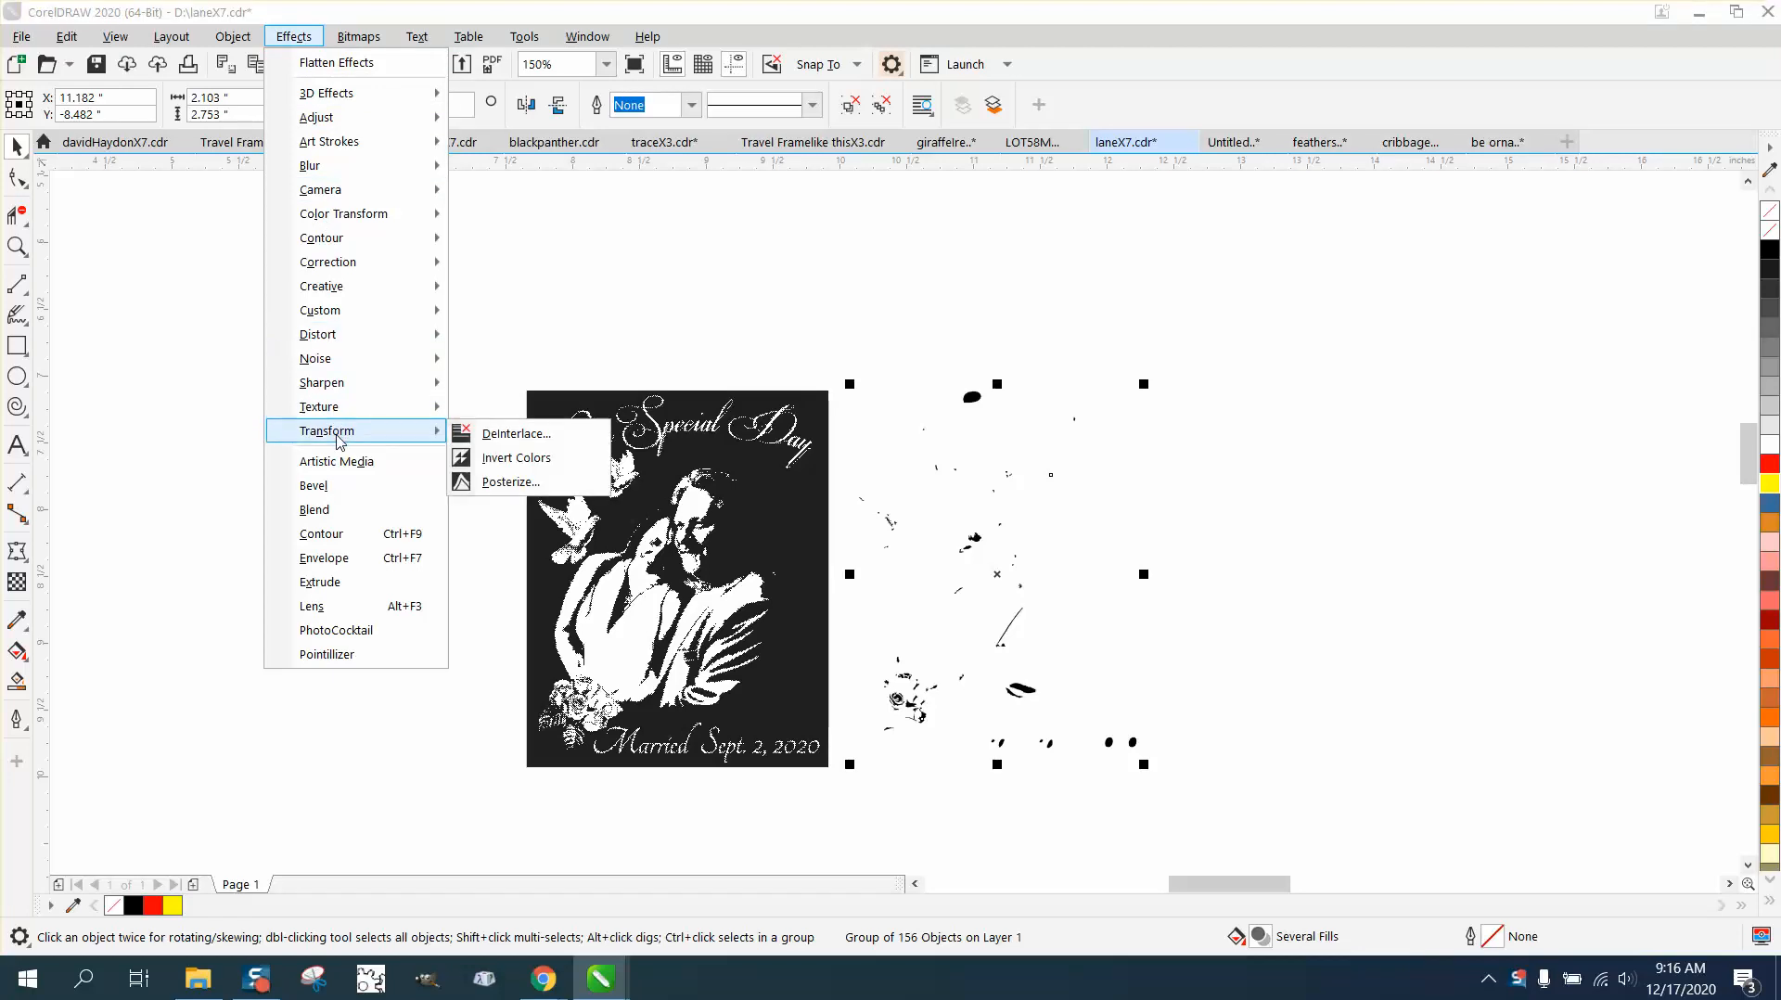
pyautogui.click(511, 461)
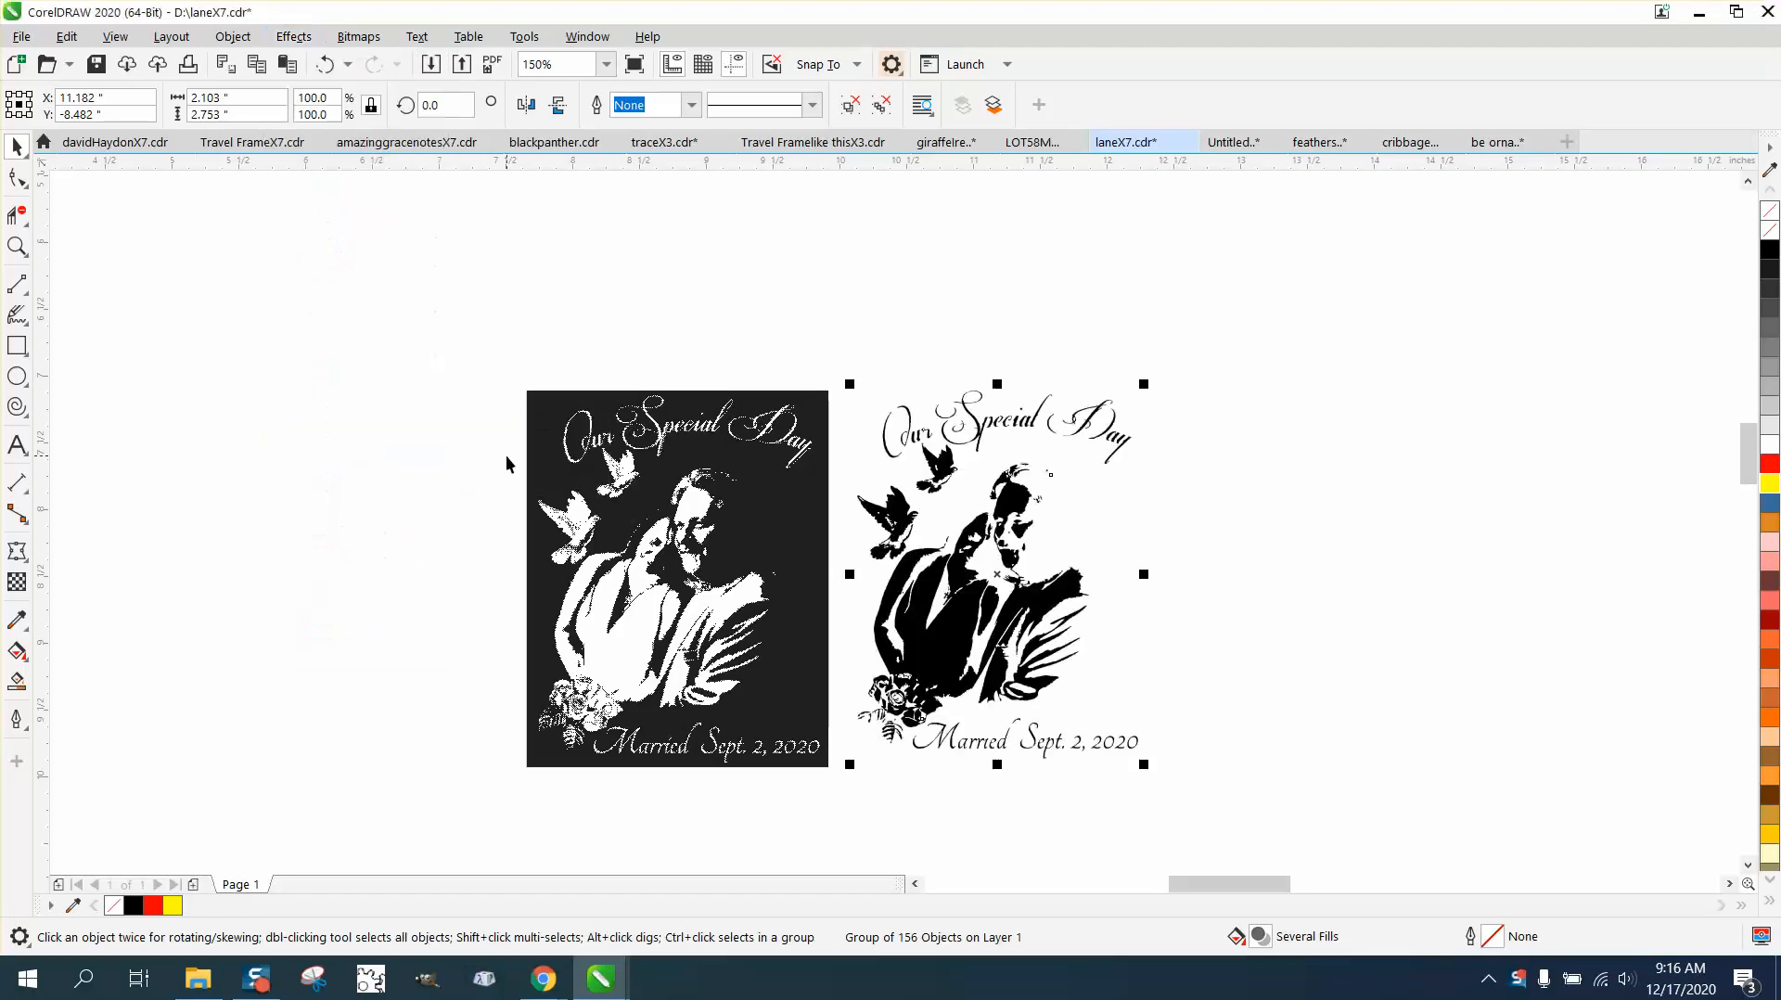
# Step: Draw a rectangle about 3.45 by 3.29 inches around the traced artwork, fill it yellow and send it behind the artwork
pyautogui.click(16, 345)
pyautogui.moveTo(806, 357)
pyautogui.mouseDown()
pyautogui.moveTo(1140, 733)
pyautogui.moveTo(1268, 796)
pyautogui.mouseUp()
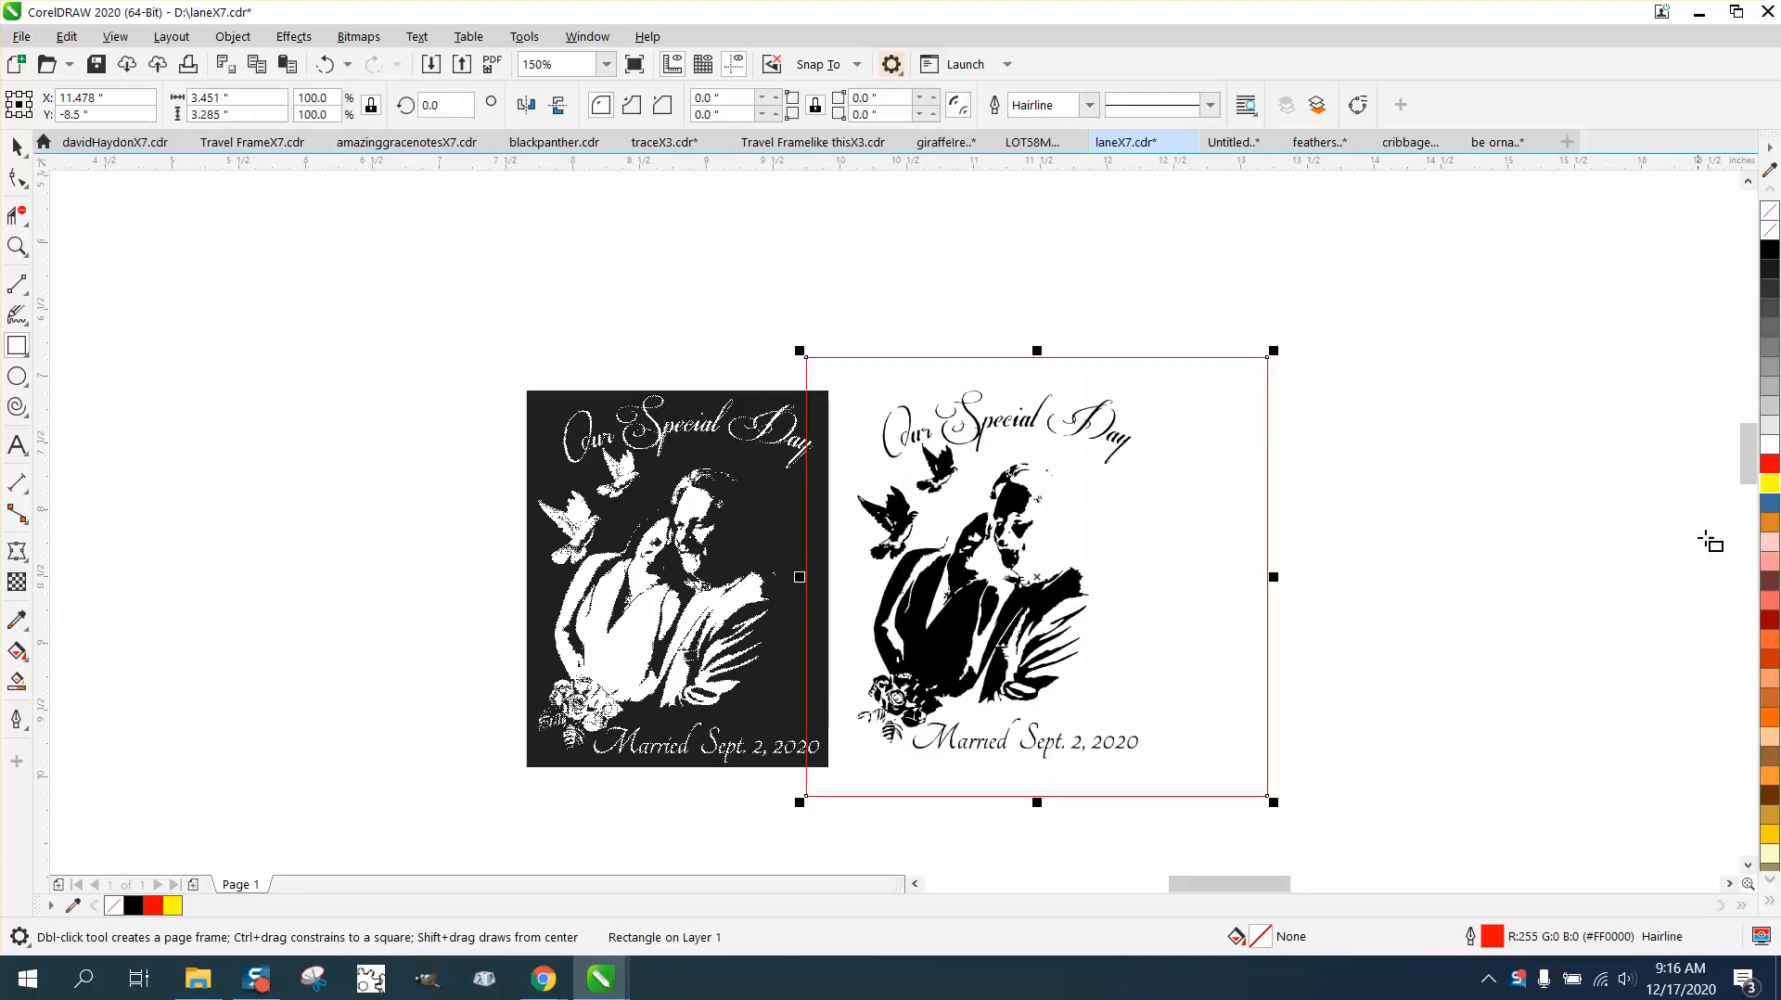
pyautogui.click(1769, 483)
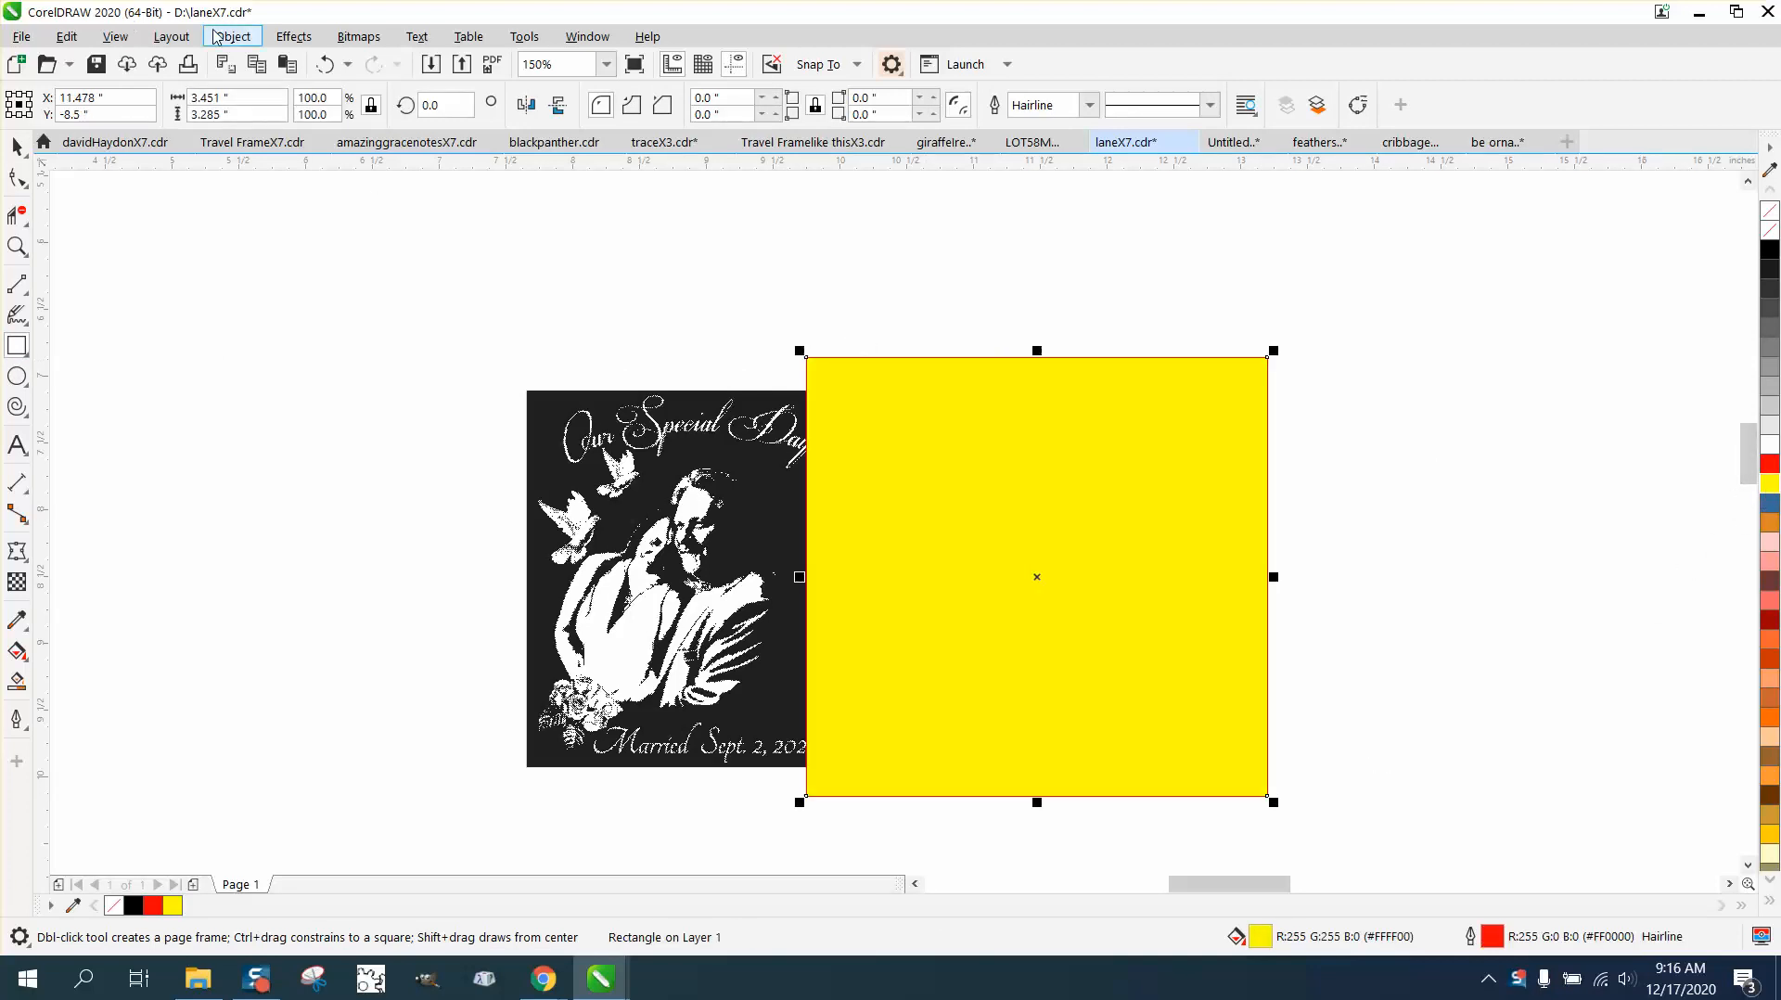
pyautogui.click(233, 36)
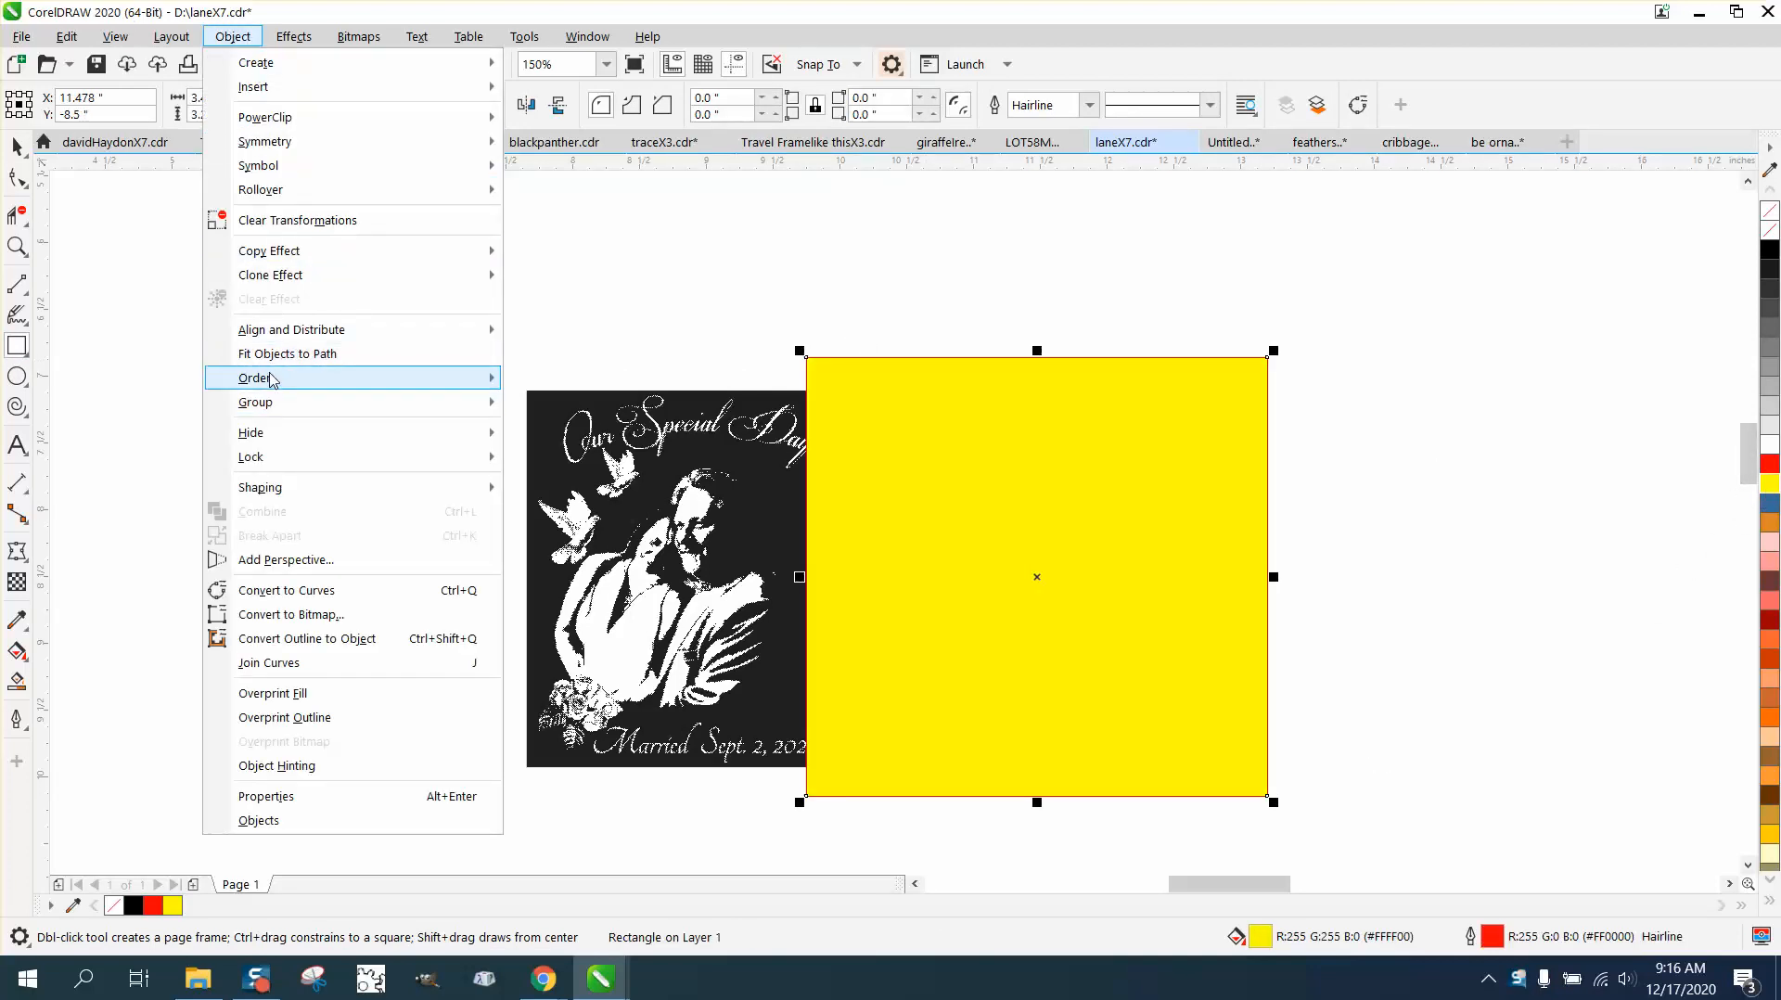
pyautogui.moveTo(269, 378)
pyautogui.click(594, 401)
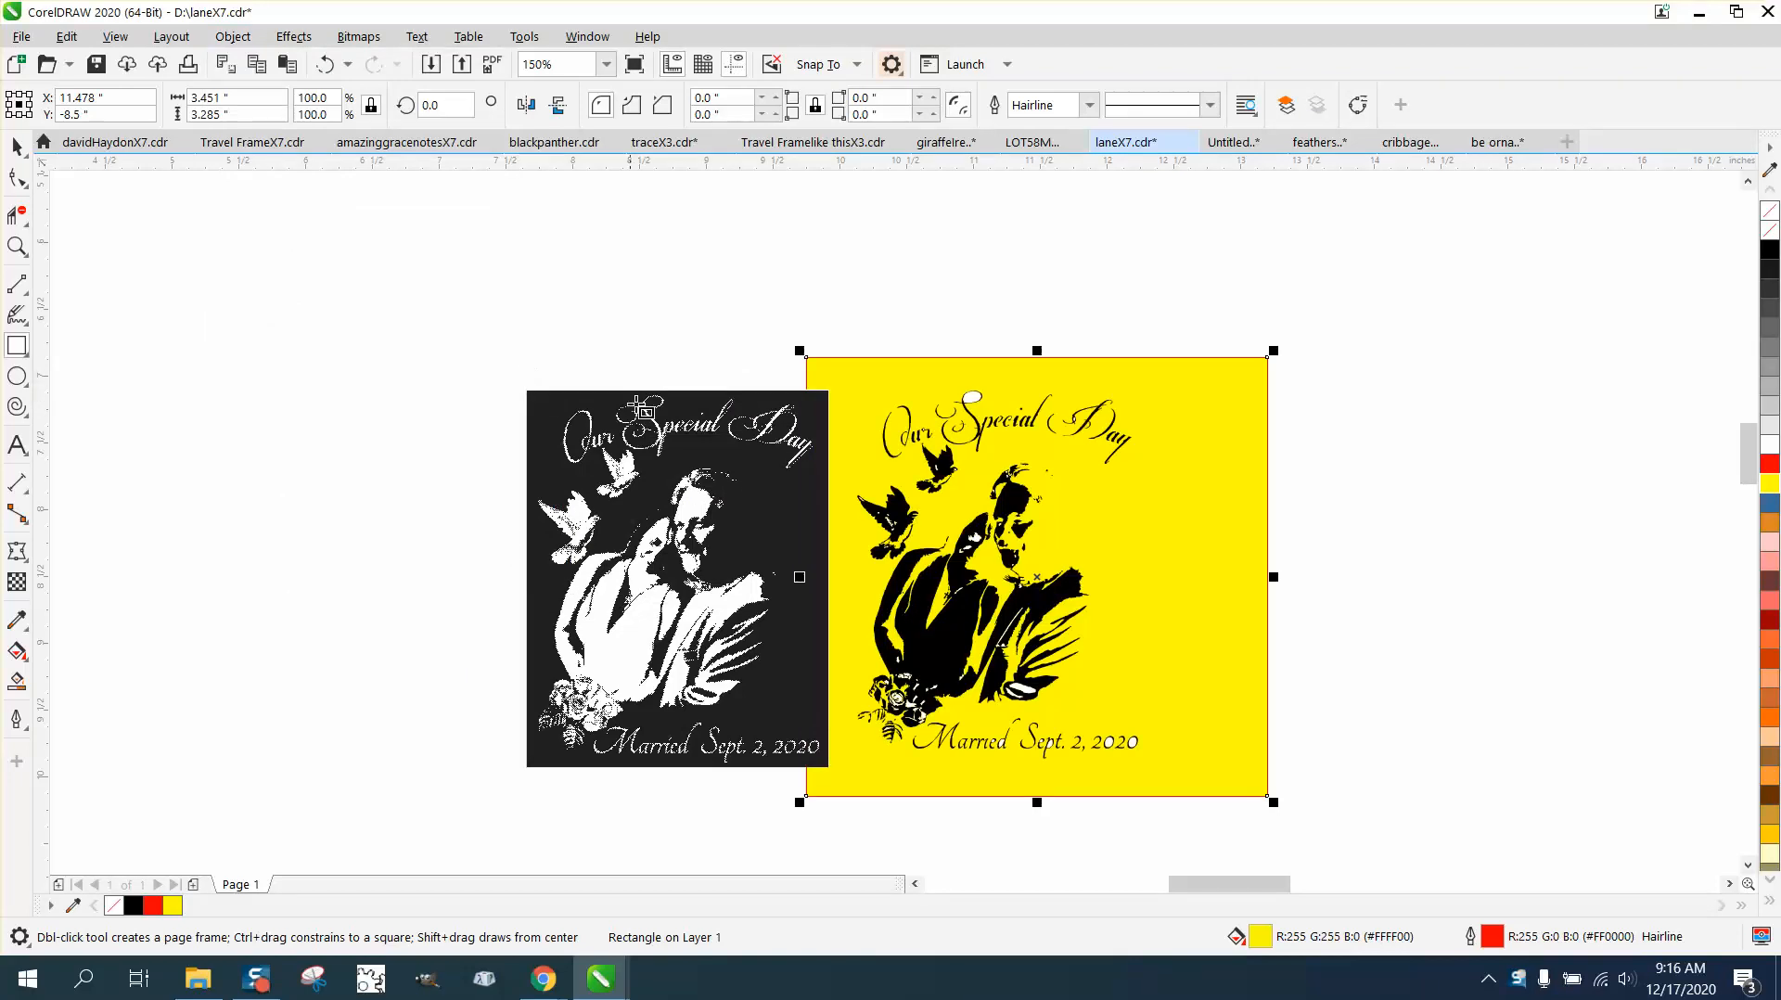
# Step: Move the original bitmap clear of the yellow rectangle and inspect the white areas in the traced heading up close
pyautogui.click(16, 148)
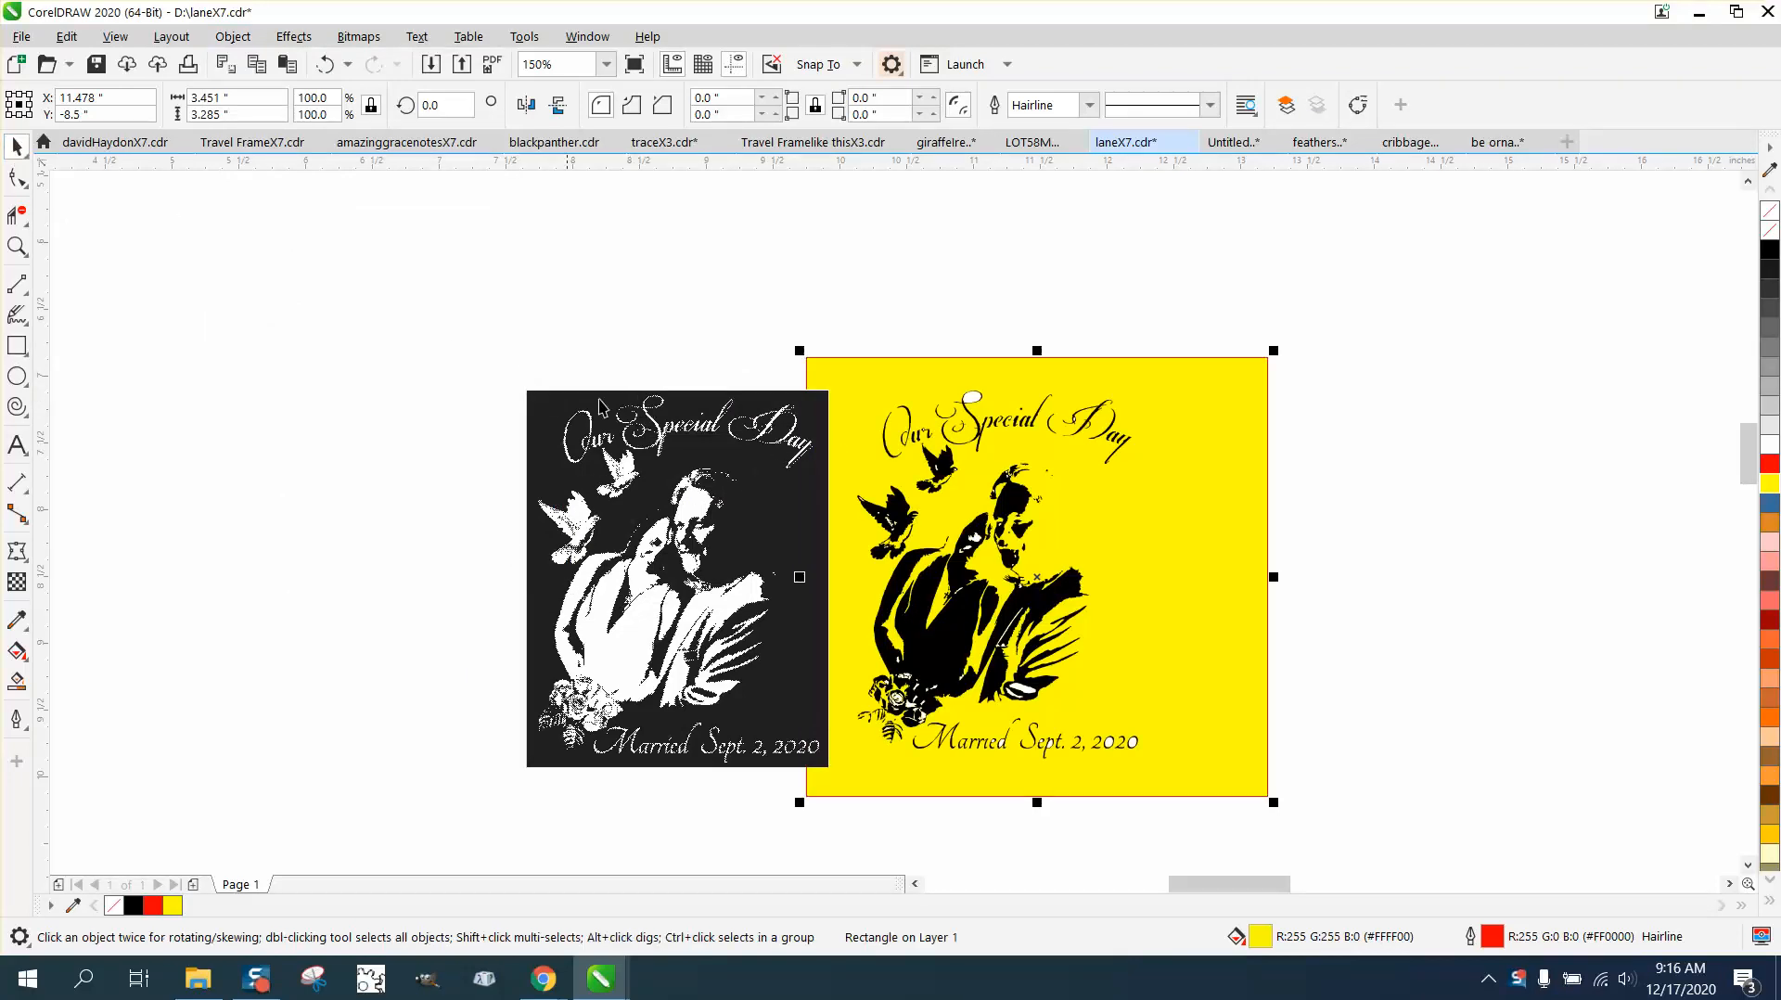
pyautogui.moveTo(728, 464); pyautogui.dragTo(617, 461)
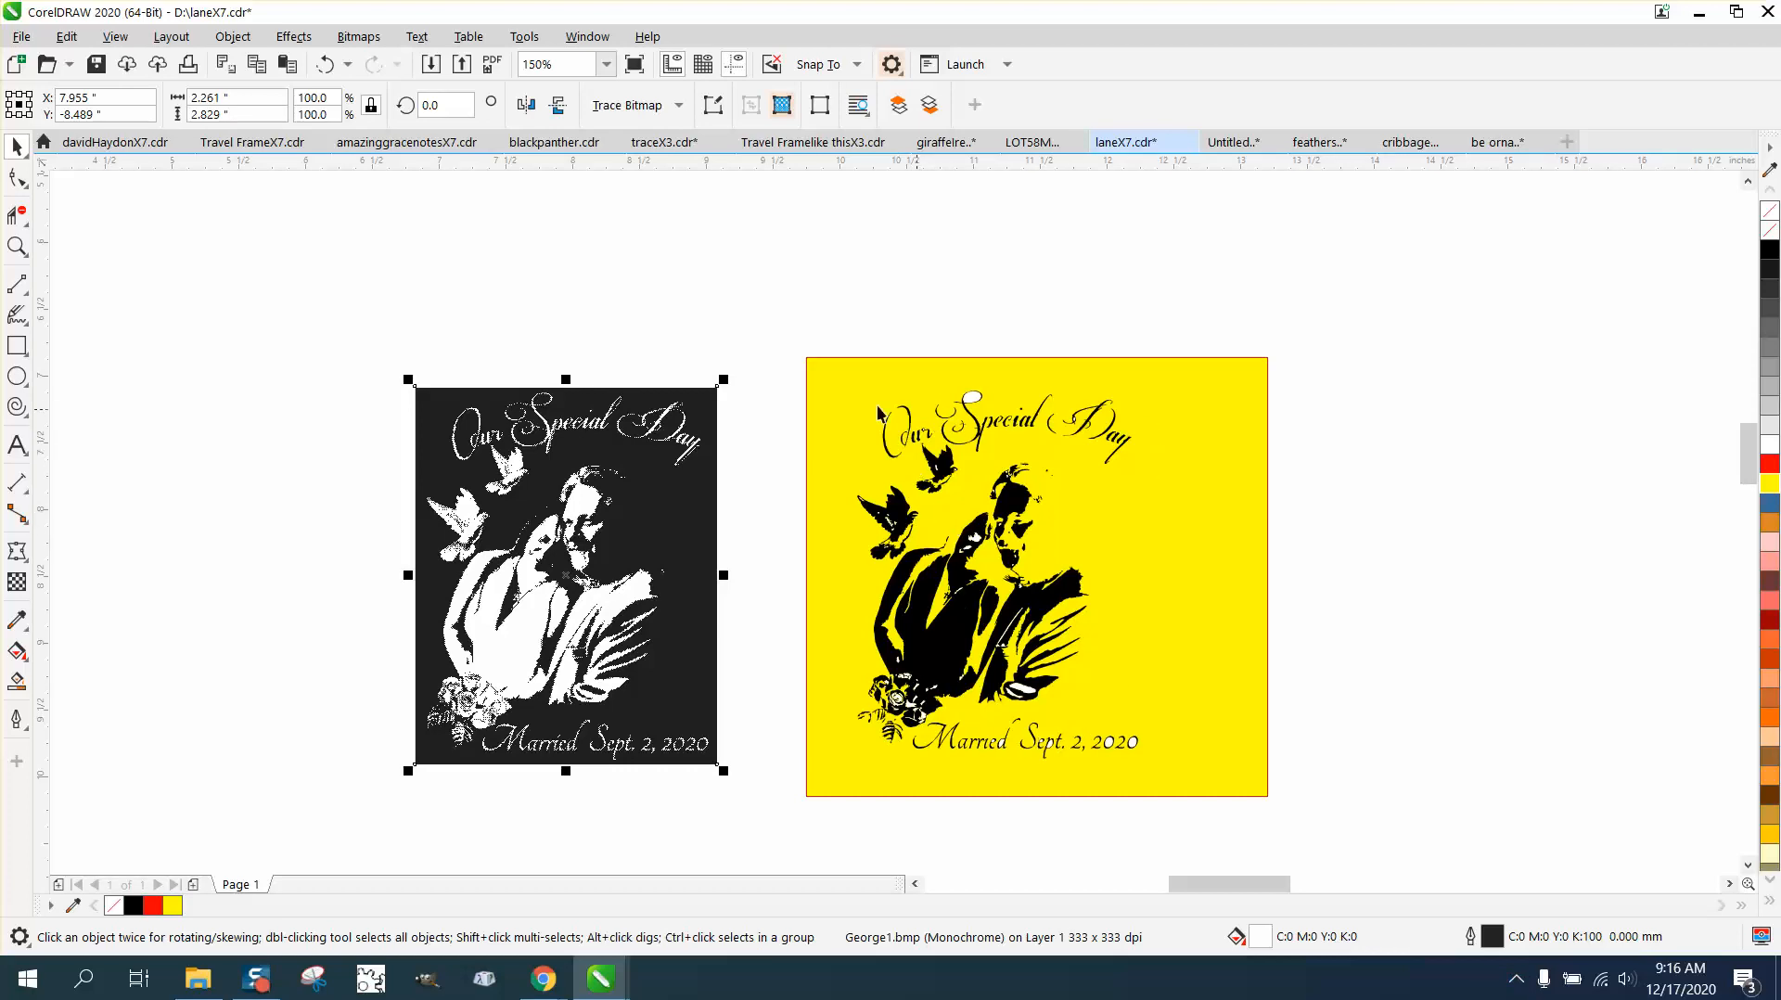
pyautogui.click(16, 247)
pyautogui.moveTo(821, 380); pyautogui.dragTo(1082, 485)
pyautogui.rightClick(762, 440)
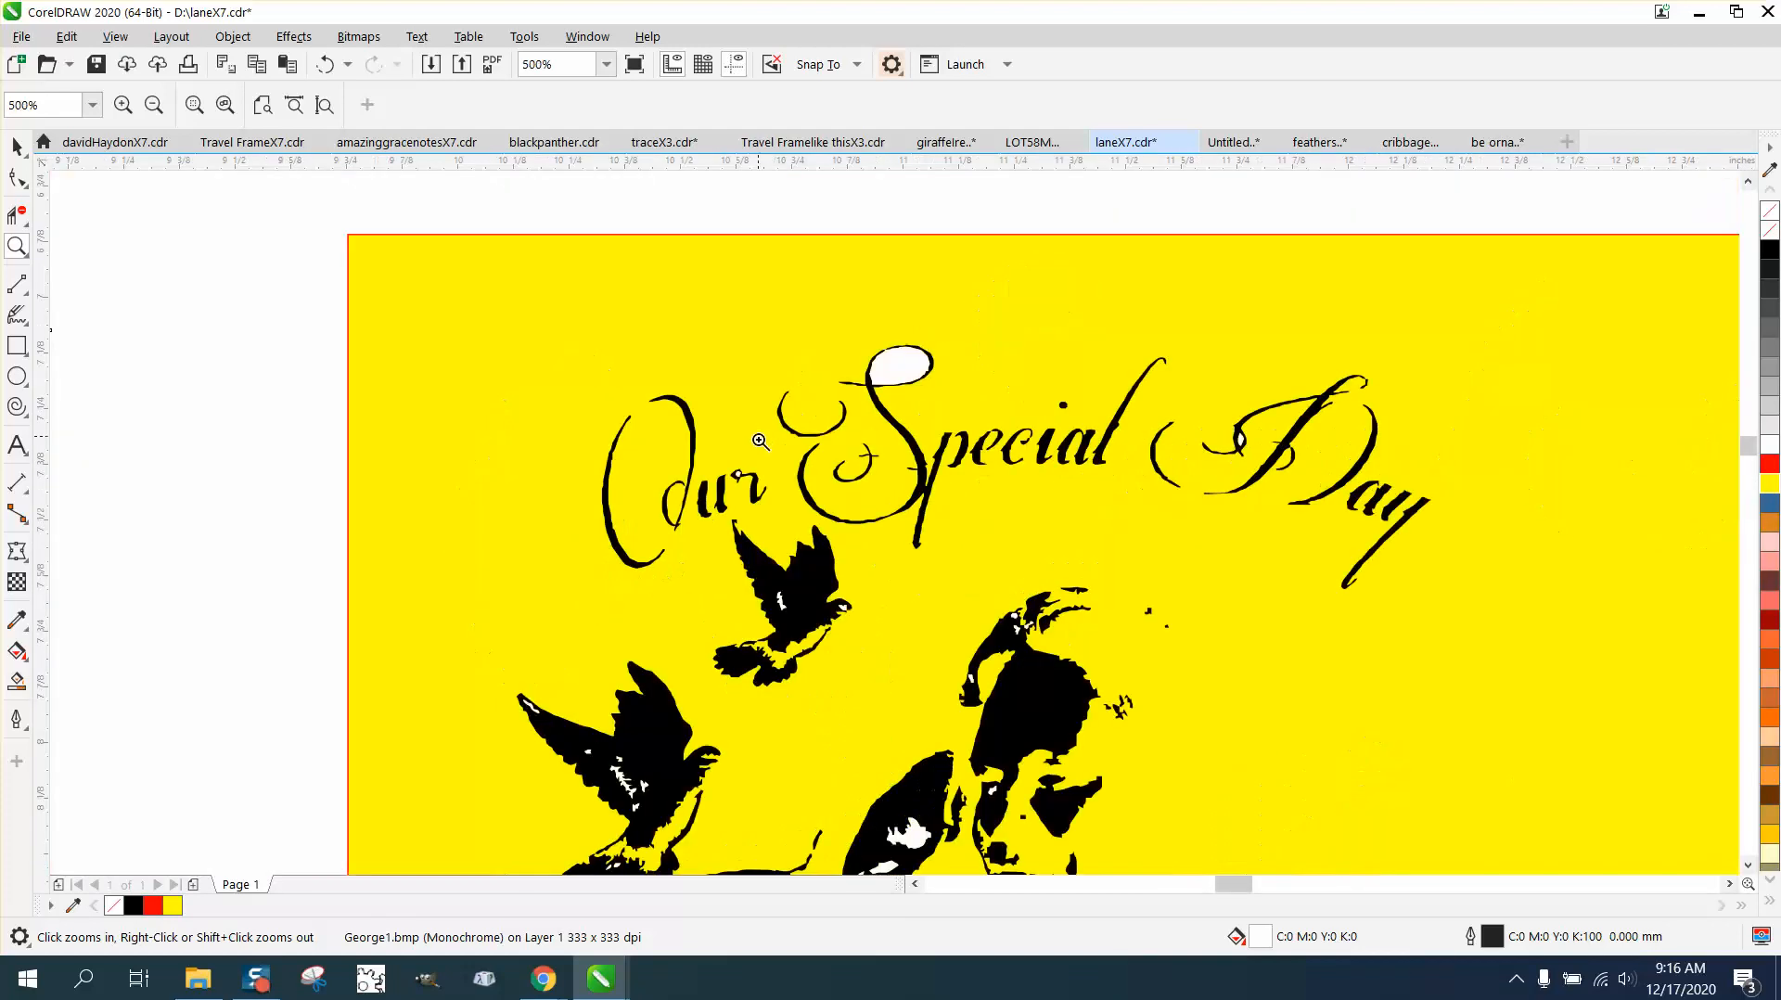
pyautogui.rightClick(751, 538)
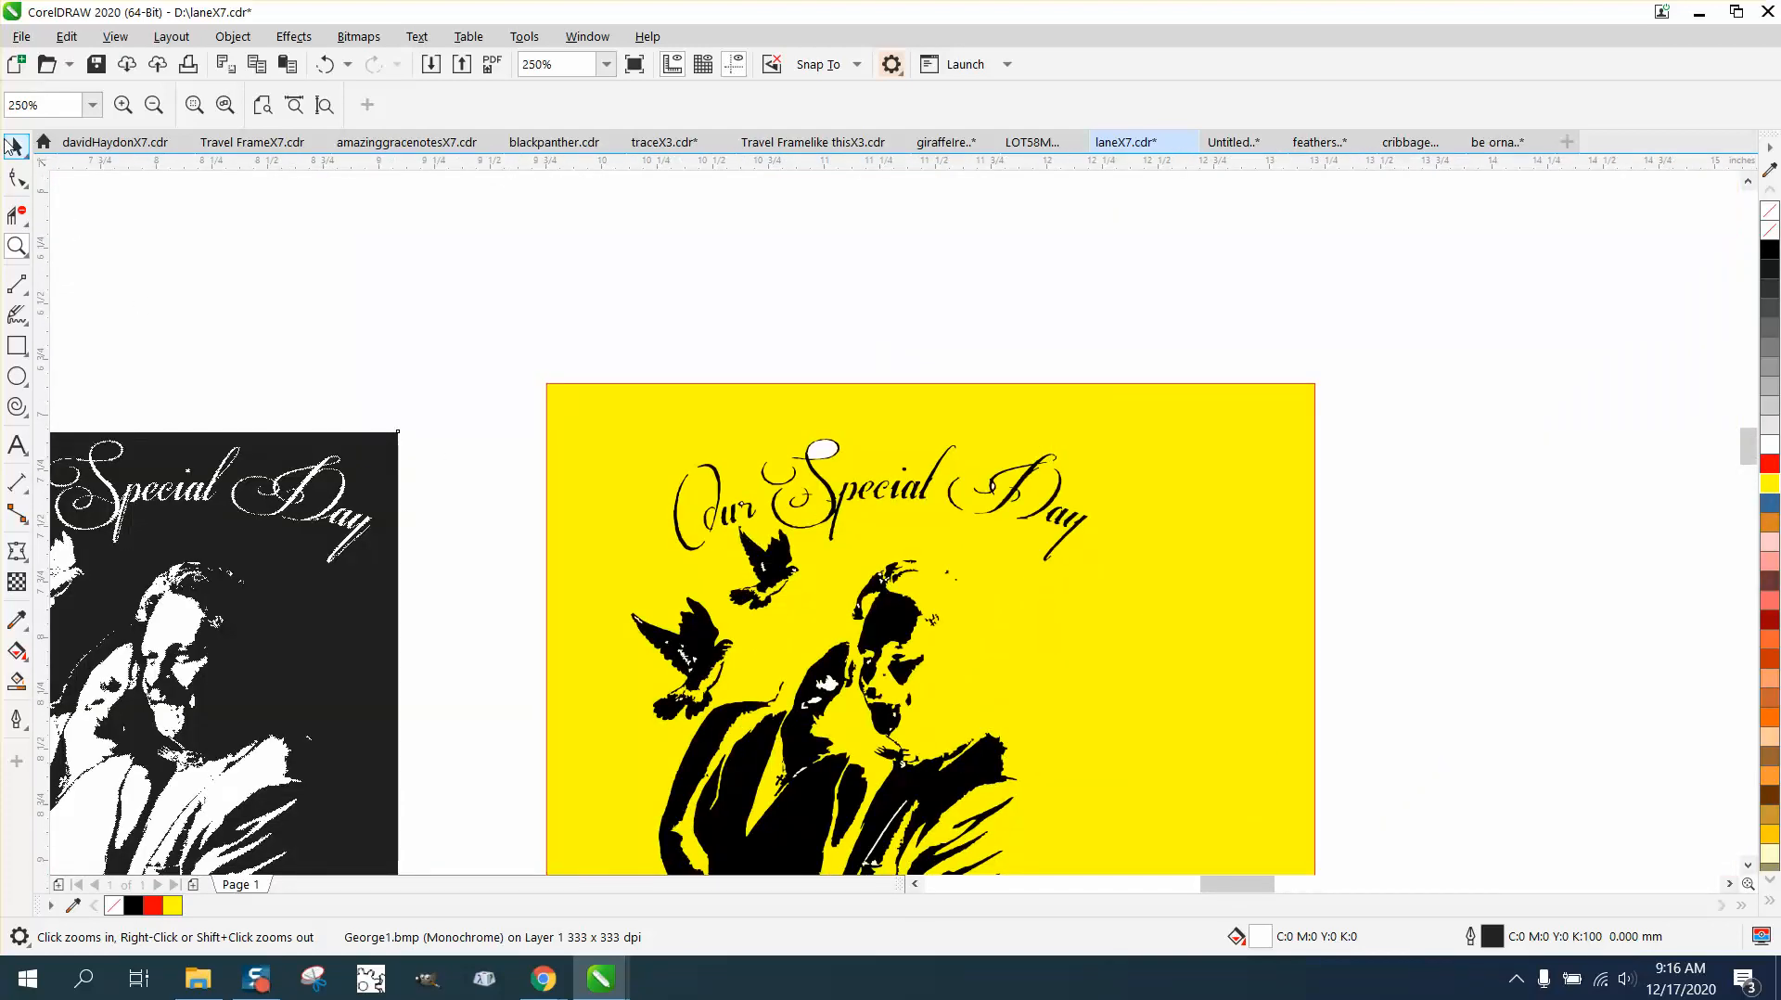
# Step: Ungroup the traced artwork lying on the yellow rectangle
pyautogui.click(13, 147)
pyautogui.scroll(-2, 749, 381)
pyautogui.click(730, 432)
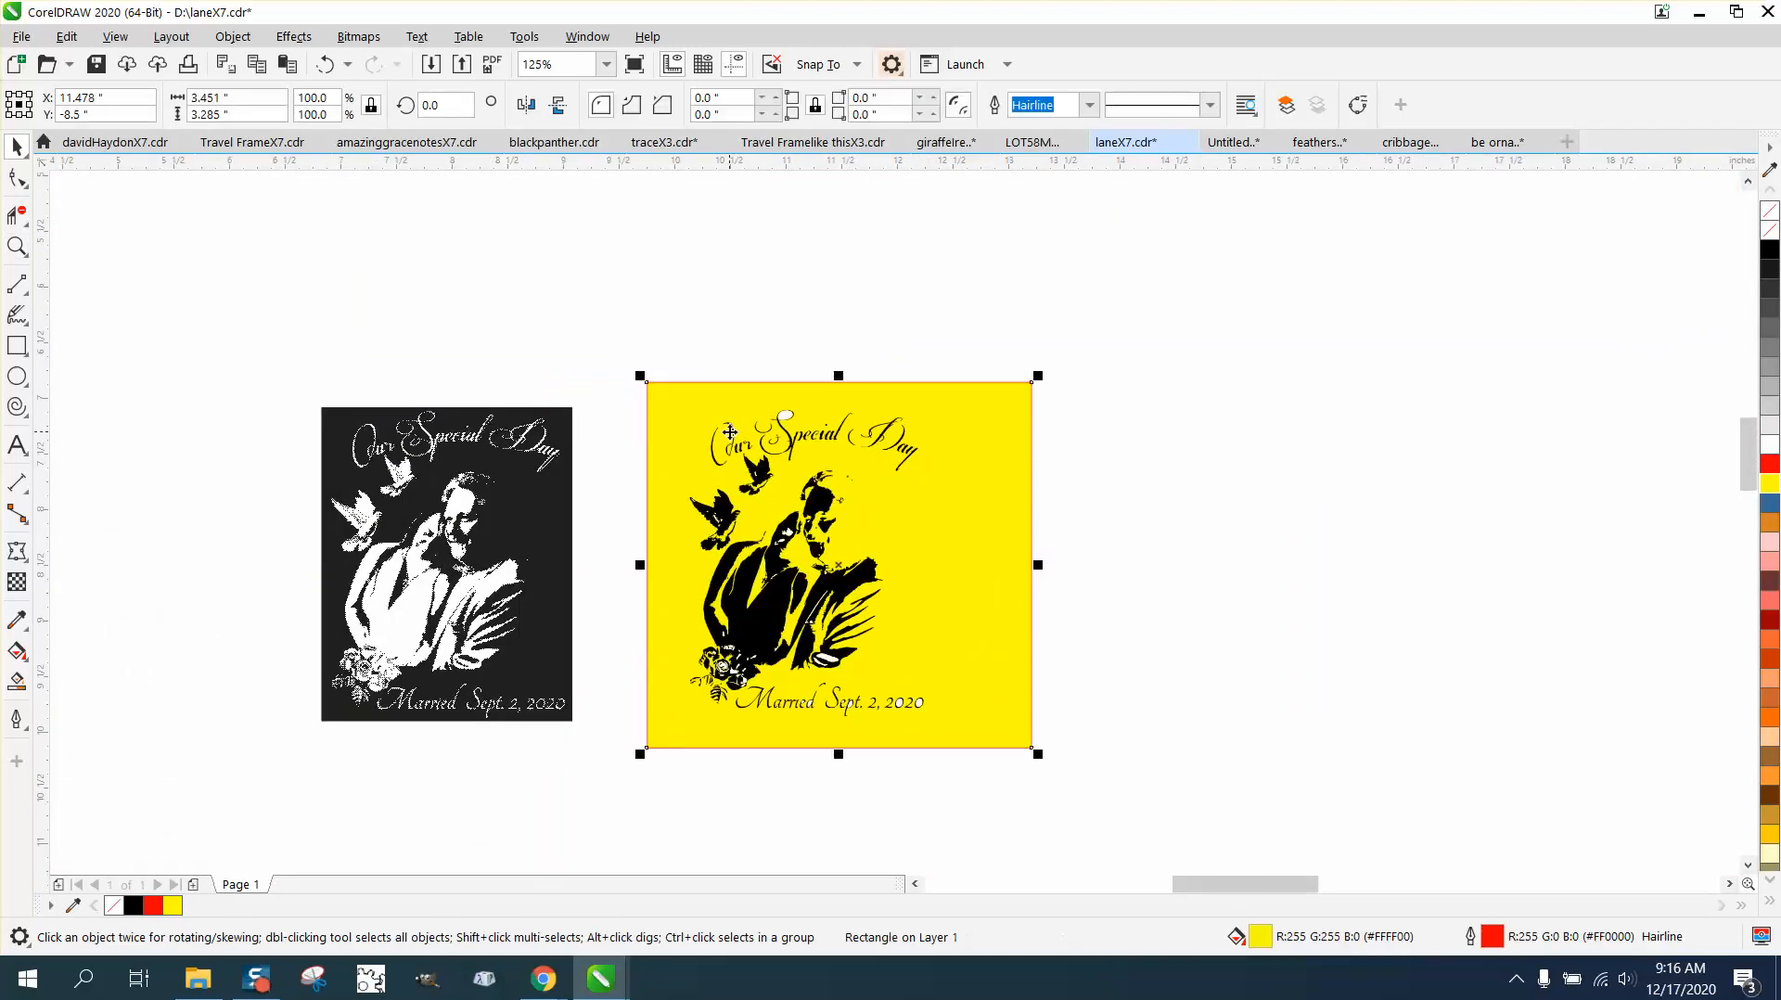
pyautogui.moveTo(632, 326); pyautogui.dragTo(660, 499)
pyautogui.moveTo(976, 802); pyautogui.dragTo(976, 801)
pyautogui.click(233, 36)
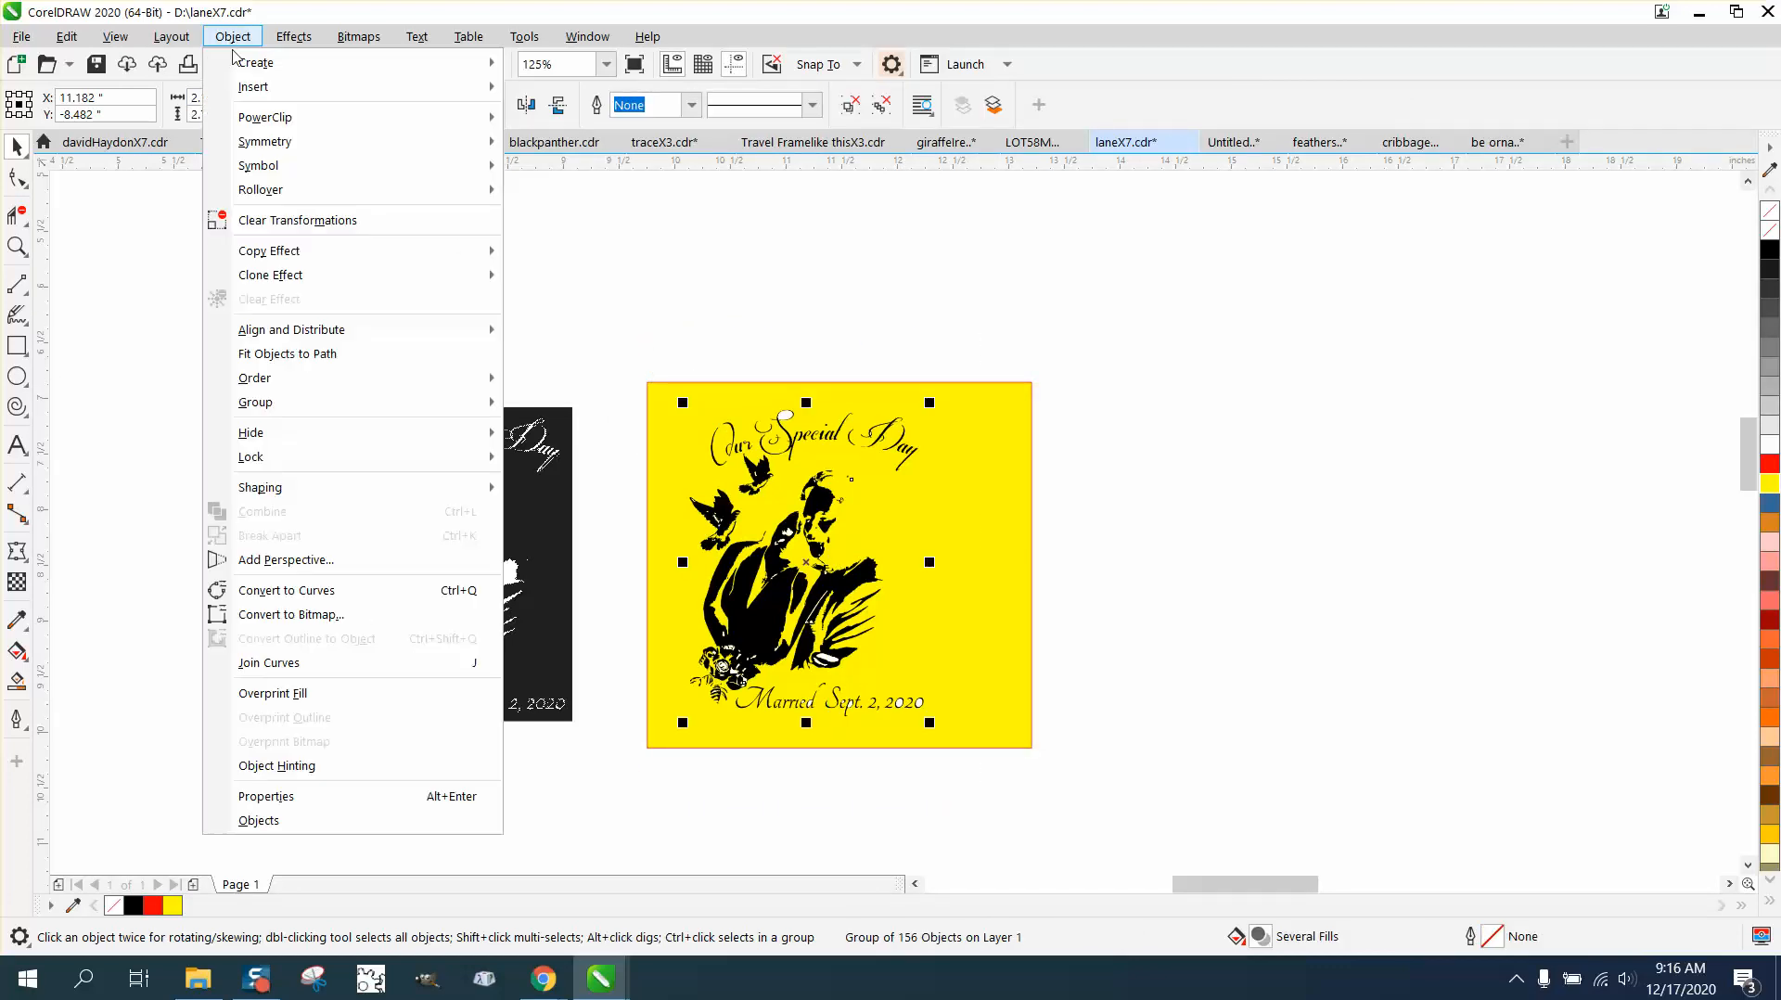
pyautogui.moveTo(319, 404)
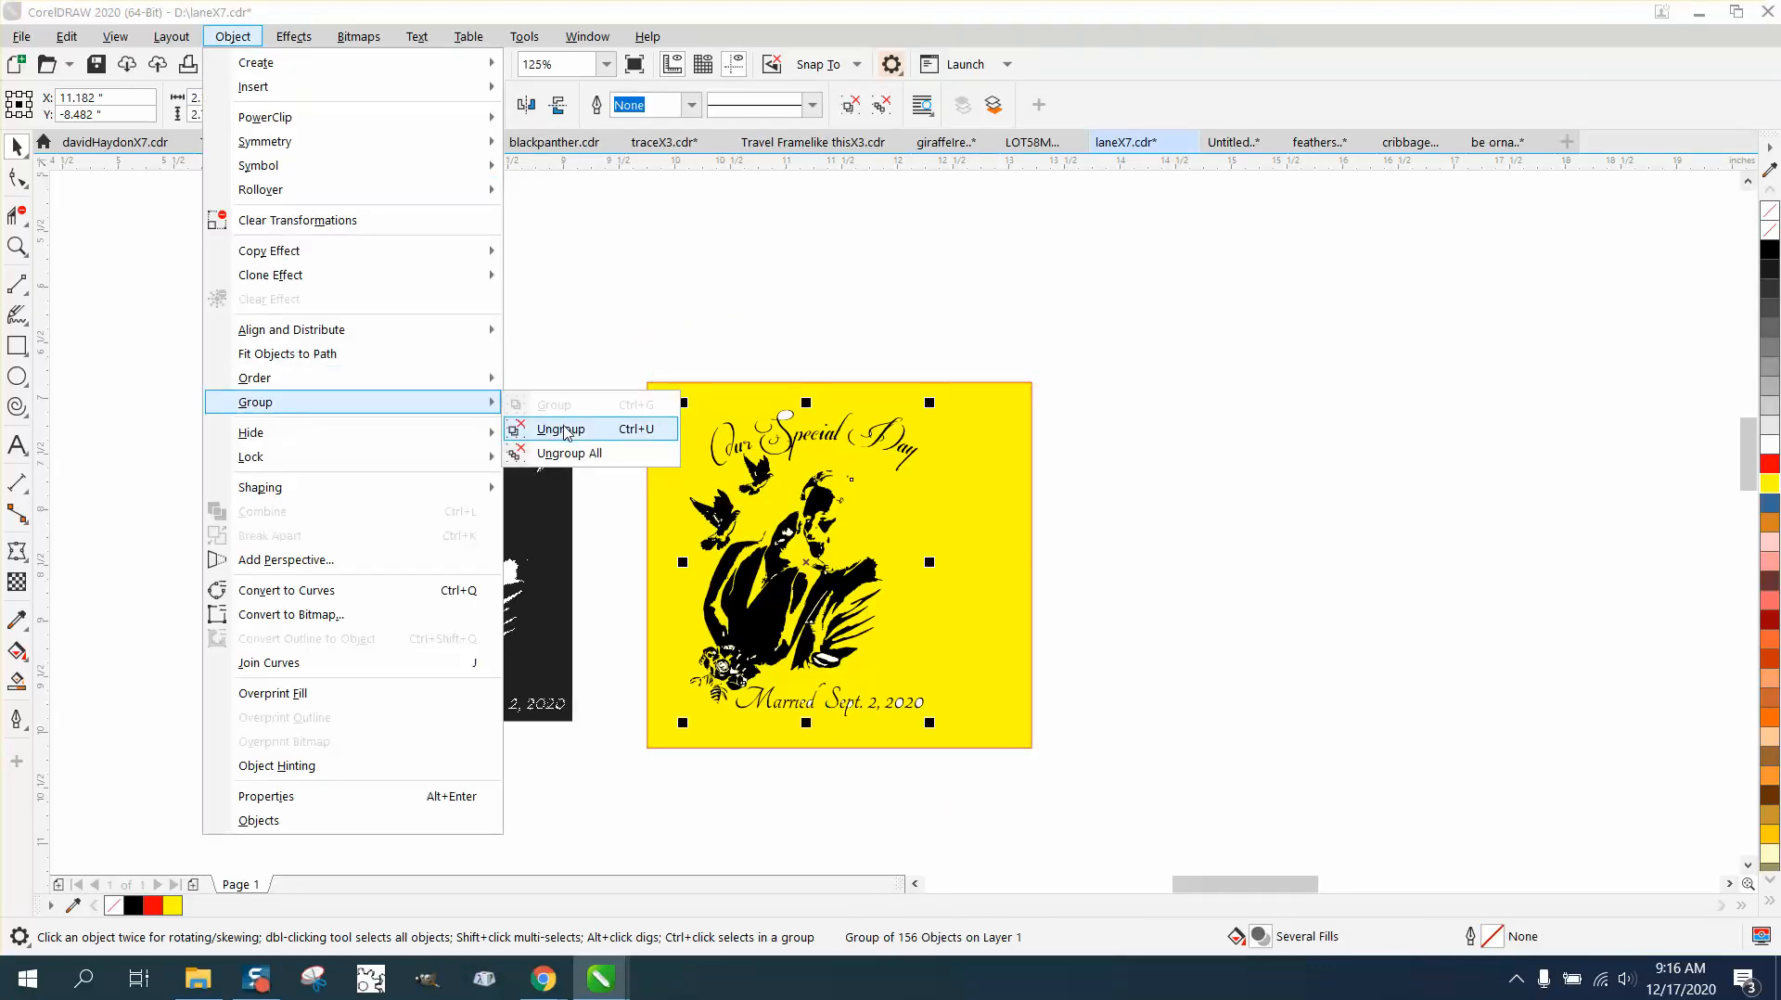
pyautogui.click(561, 430)
# Step: Delete the words "Special Day" and their loose flourishes from the traced artwork's heading
pyautogui.click(642, 267)
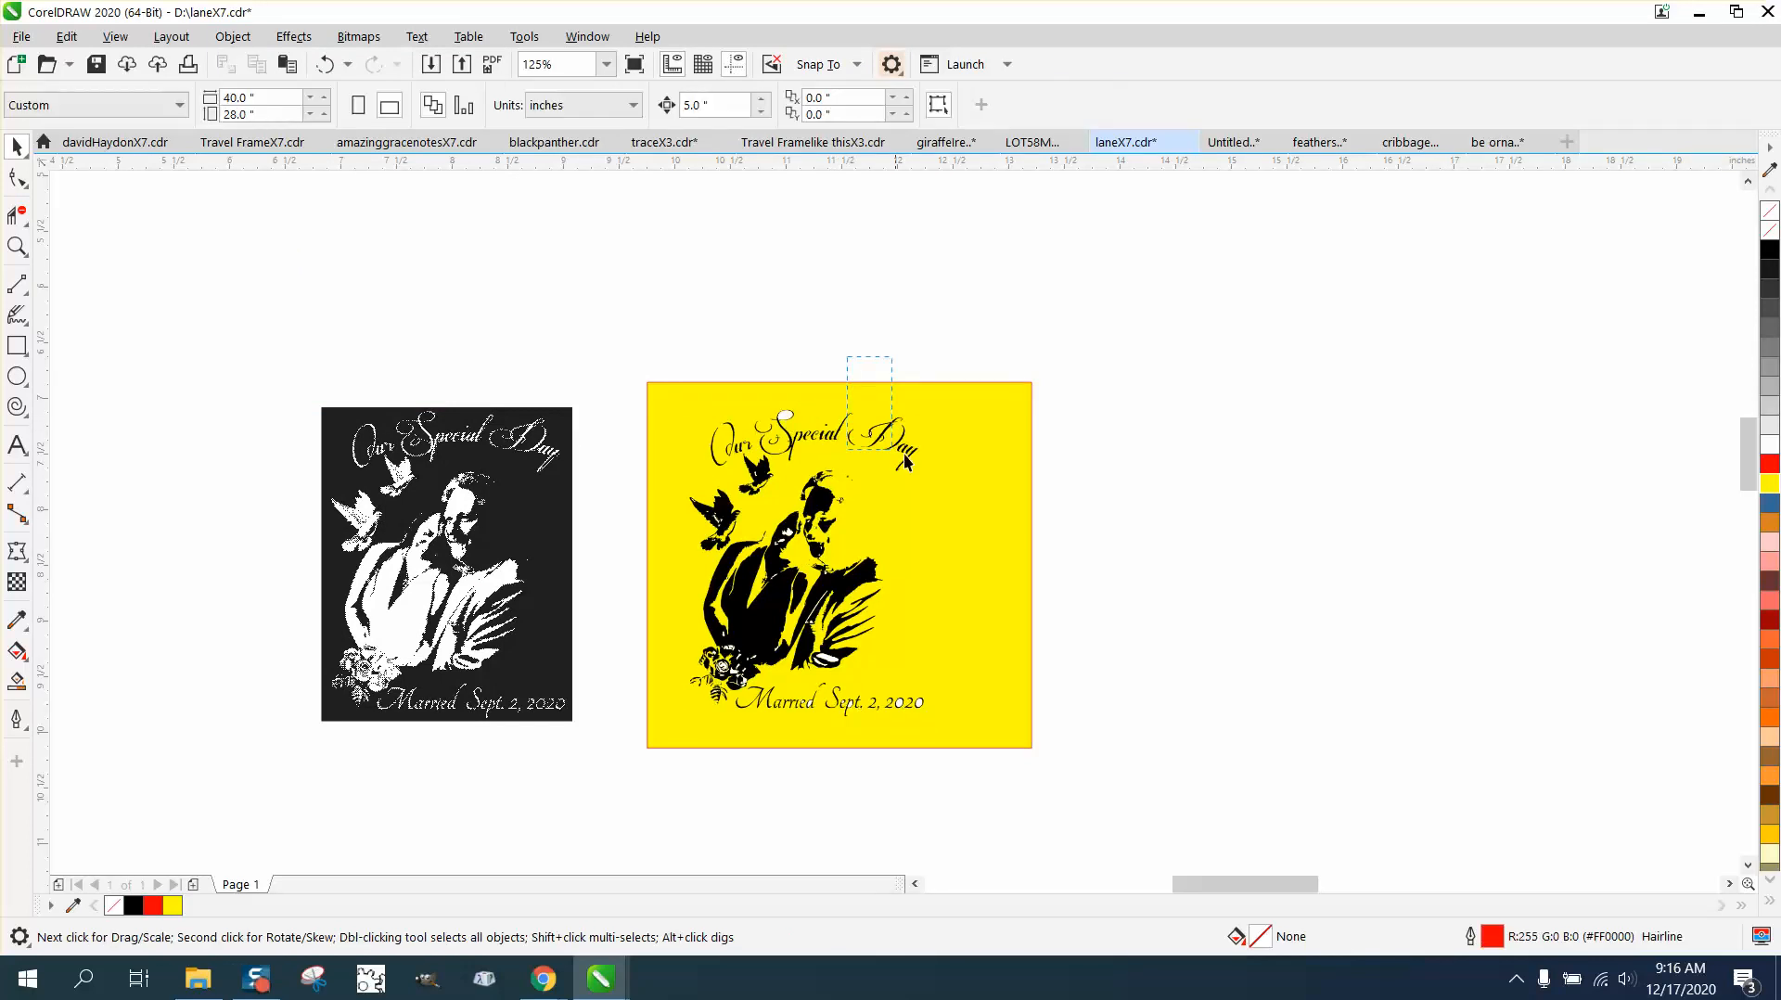
pyautogui.moveTo(904, 457); pyautogui.dragTo(947, 473)
pyautogui.press('Delete')
pyautogui.click(824, 436)
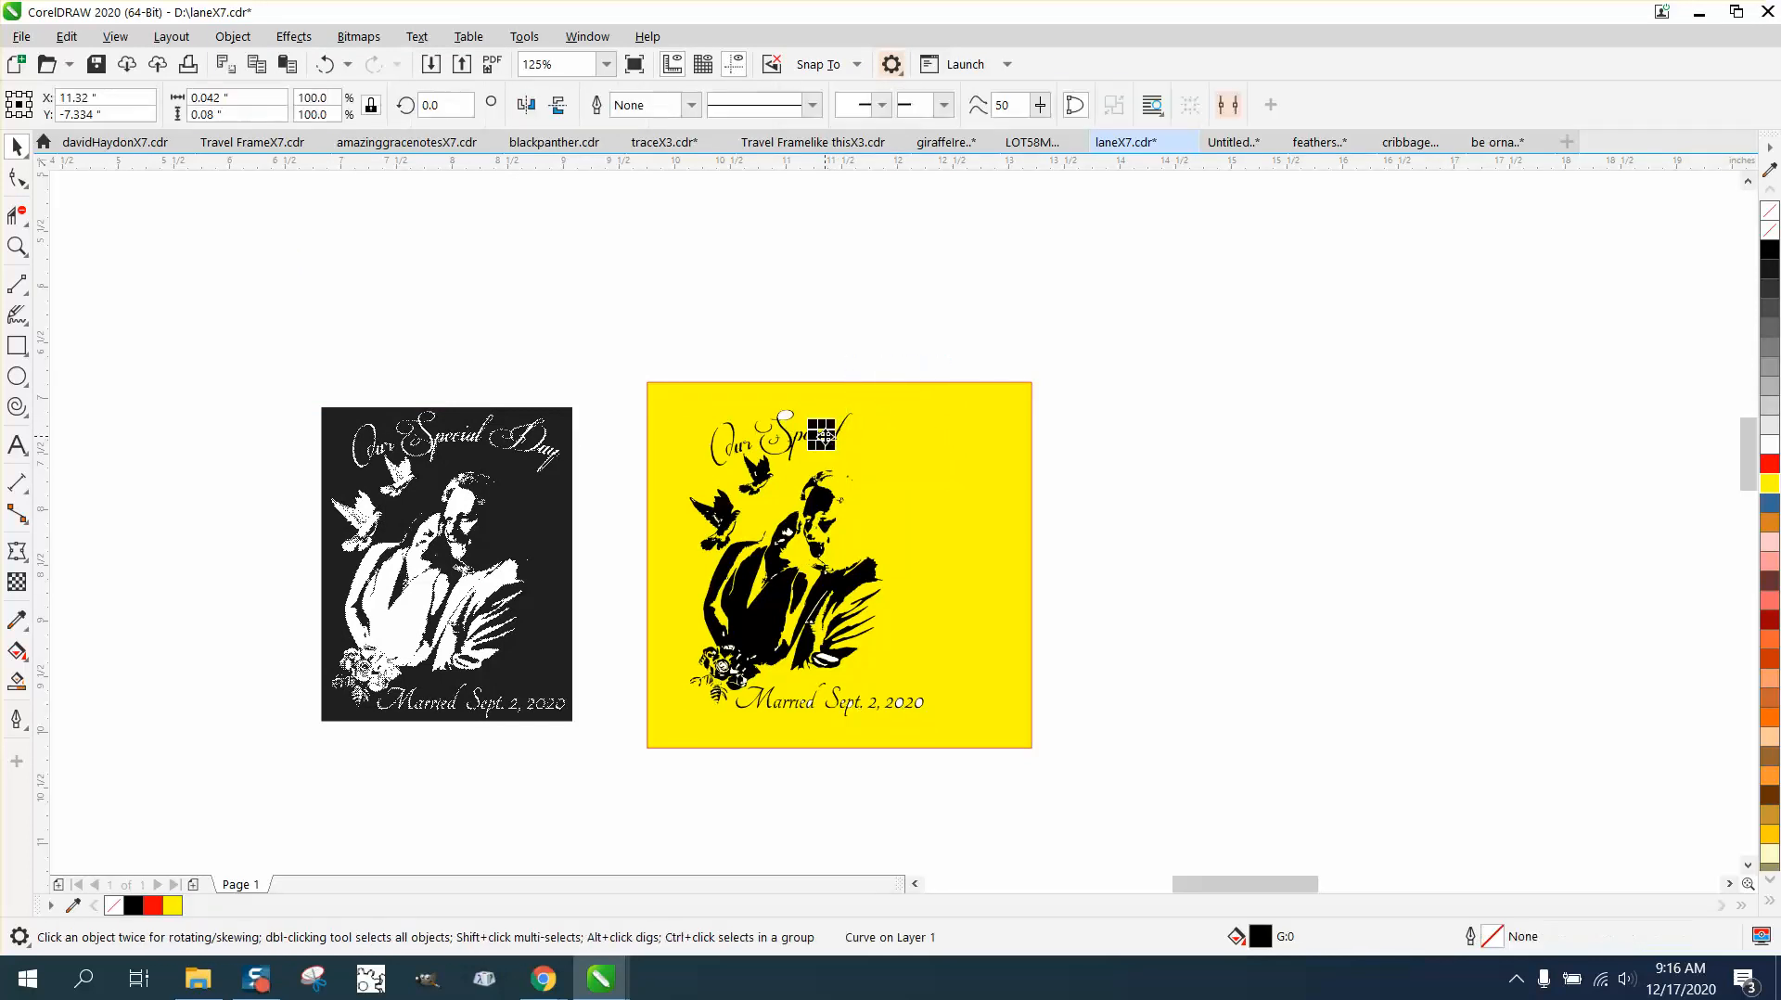
pyautogui.moveTo(882, 362); pyautogui.dragTo(779, 464)
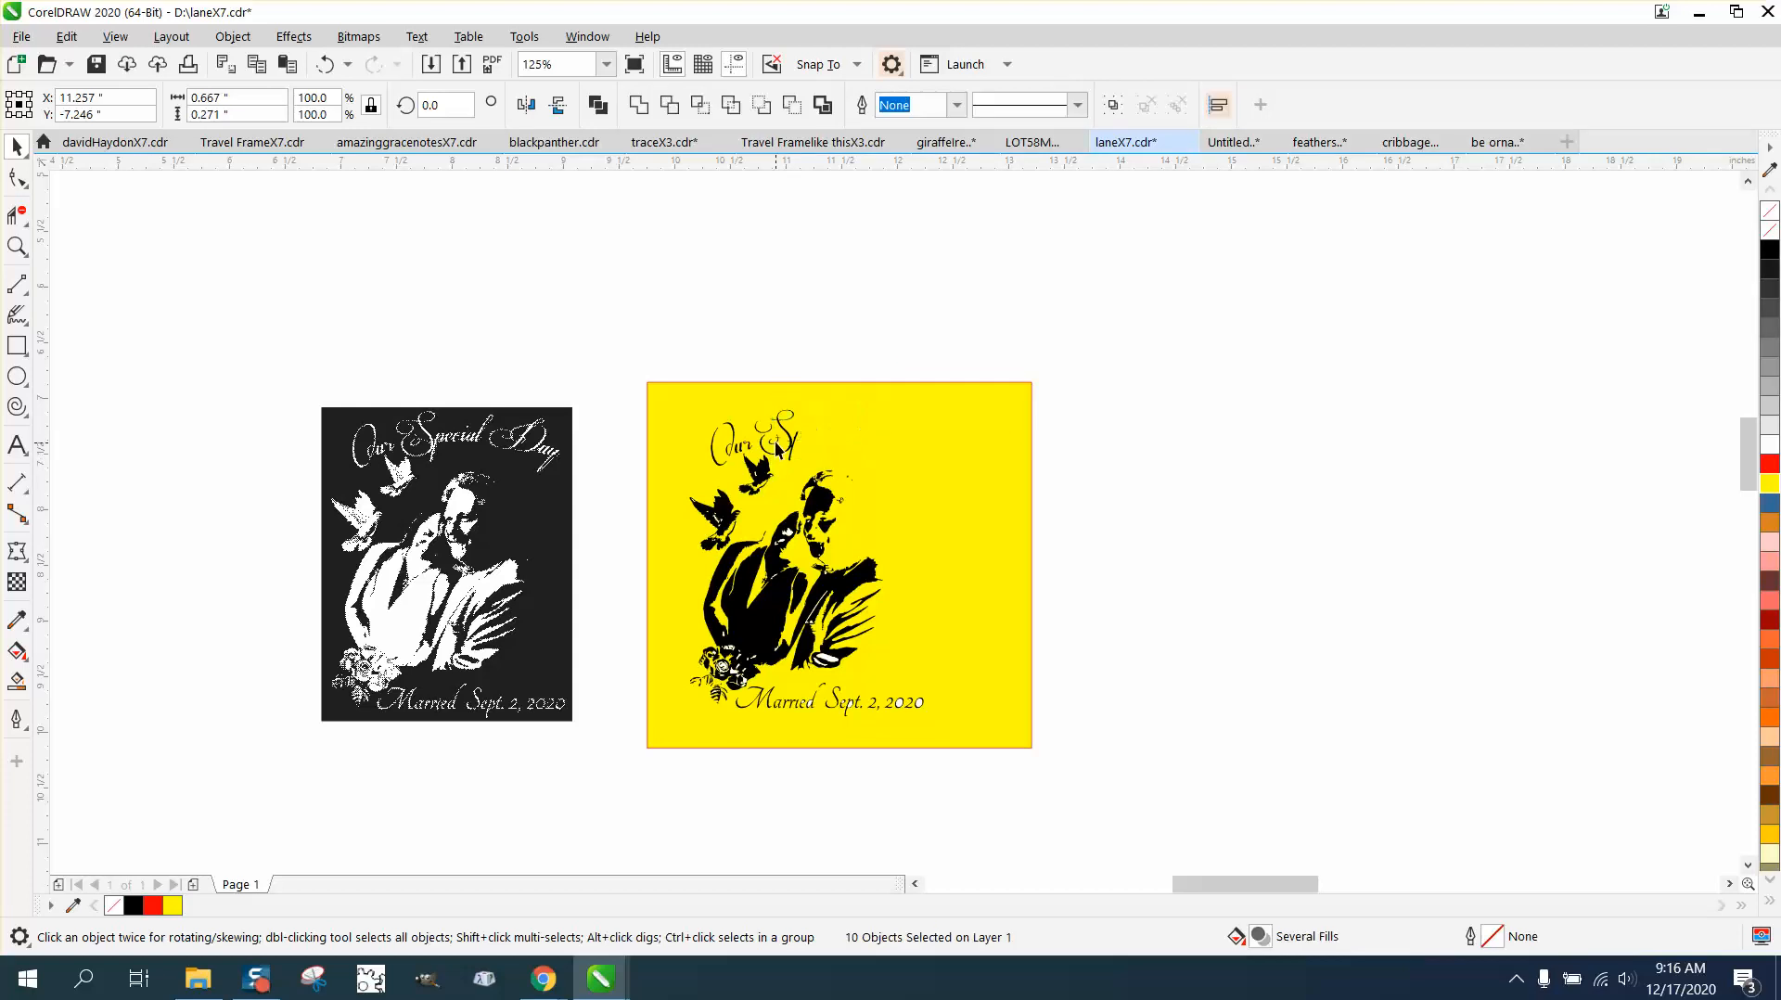
pyautogui.press('Delete')
pyautogui.click(790, 440)
pyautogui.press('Delete')
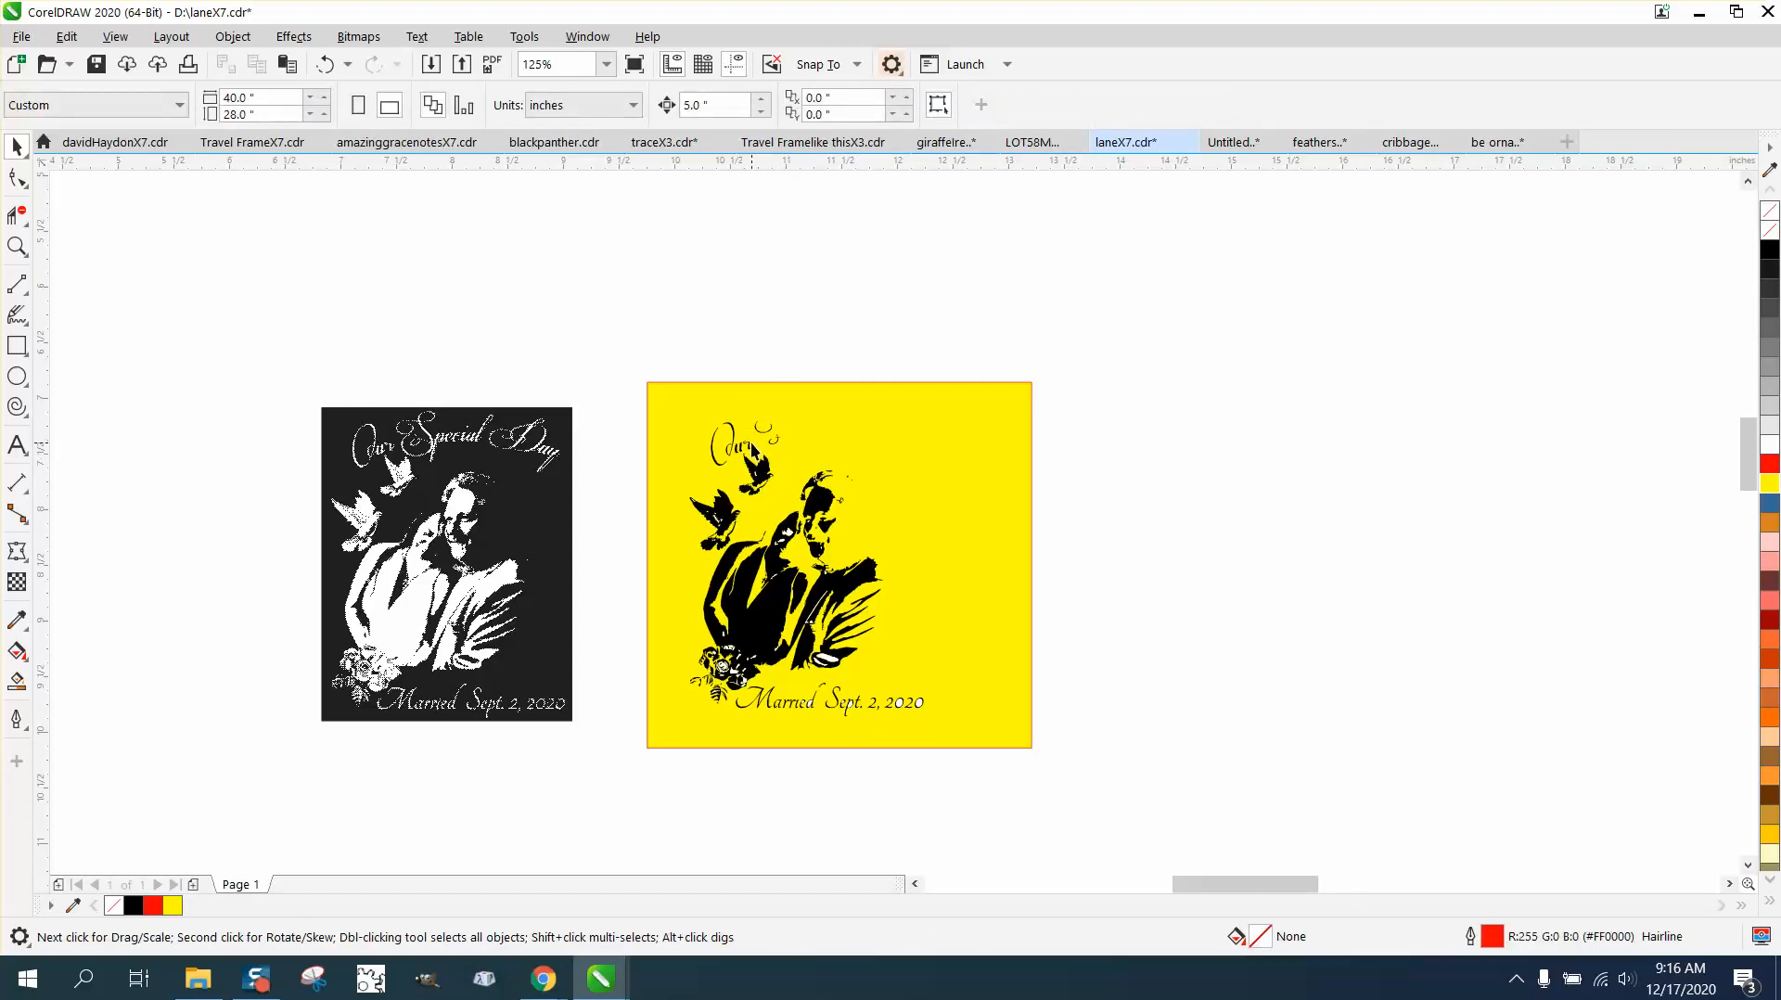
pyautogui.click(765, 429)
pyautogui.press('Delete')
# Step: Delete the word "Our" and its leftover pieces above the doves in the traced artwork
pyautogui.moveTo(686, 420); pyautogui.dragTo(743, 464)
pyautogui.press('Delete')
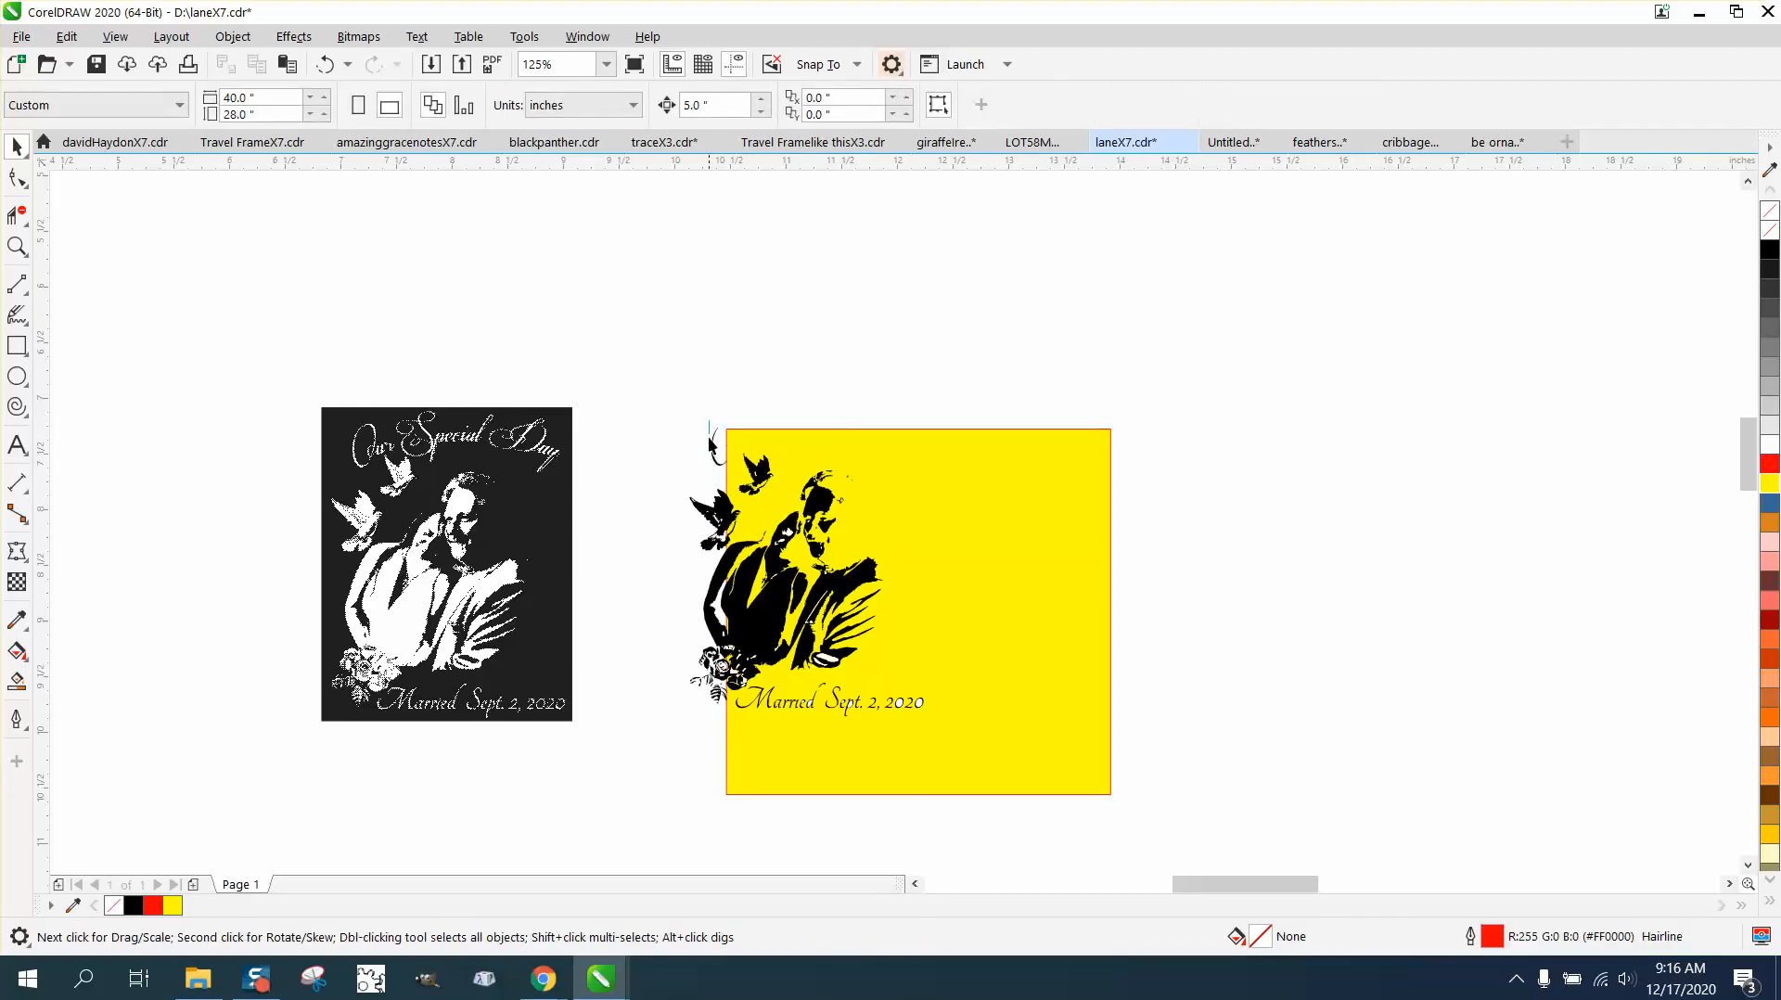
pyautogui.click(719, 463)
pyautogui.press('Delete')
# Step: Delete the "Married" date line and reposition the yellow rectangle behind the whole traced couple
pyautogui.moveTo(1016, 699); pyautogui.dragTo(775, 706)
pyautogui.press('Delete')
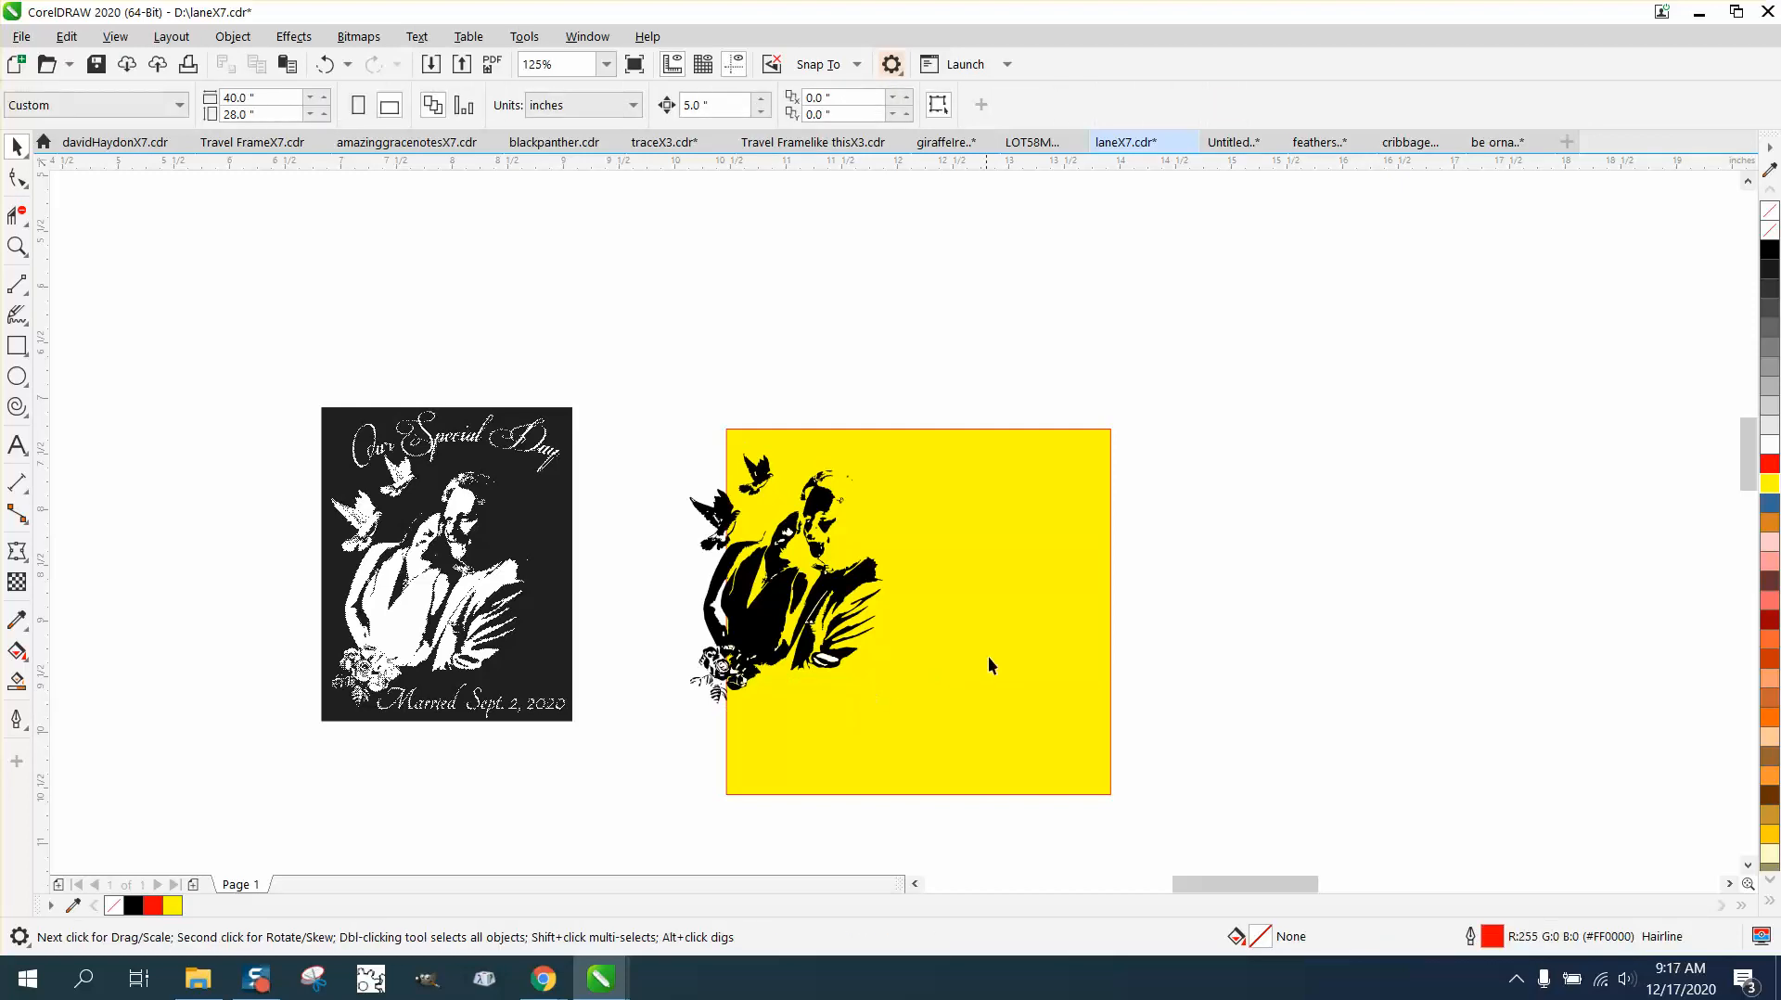
pyautogui.moveTo(988, 664); pyautogui.dragTo(930, 593)
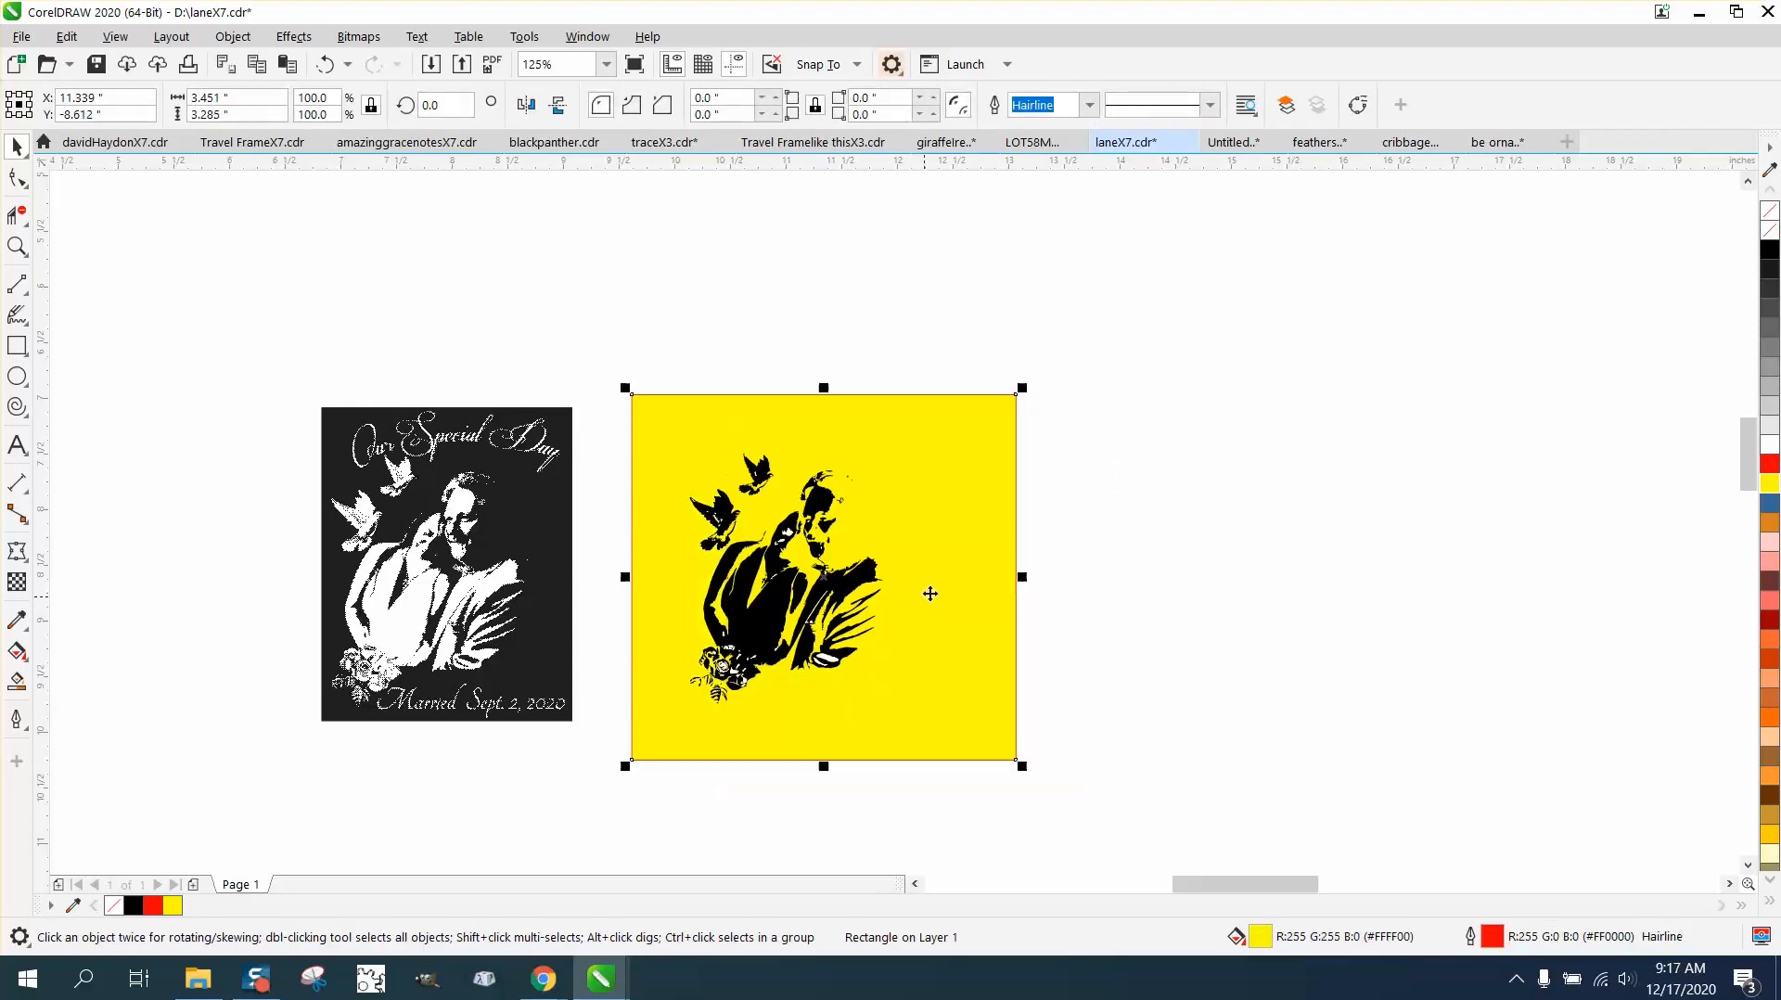
pyautogui.click(17, 245)
pyautogui.moveTo(623, 406); pyautogui.dragTo(1037, 734)
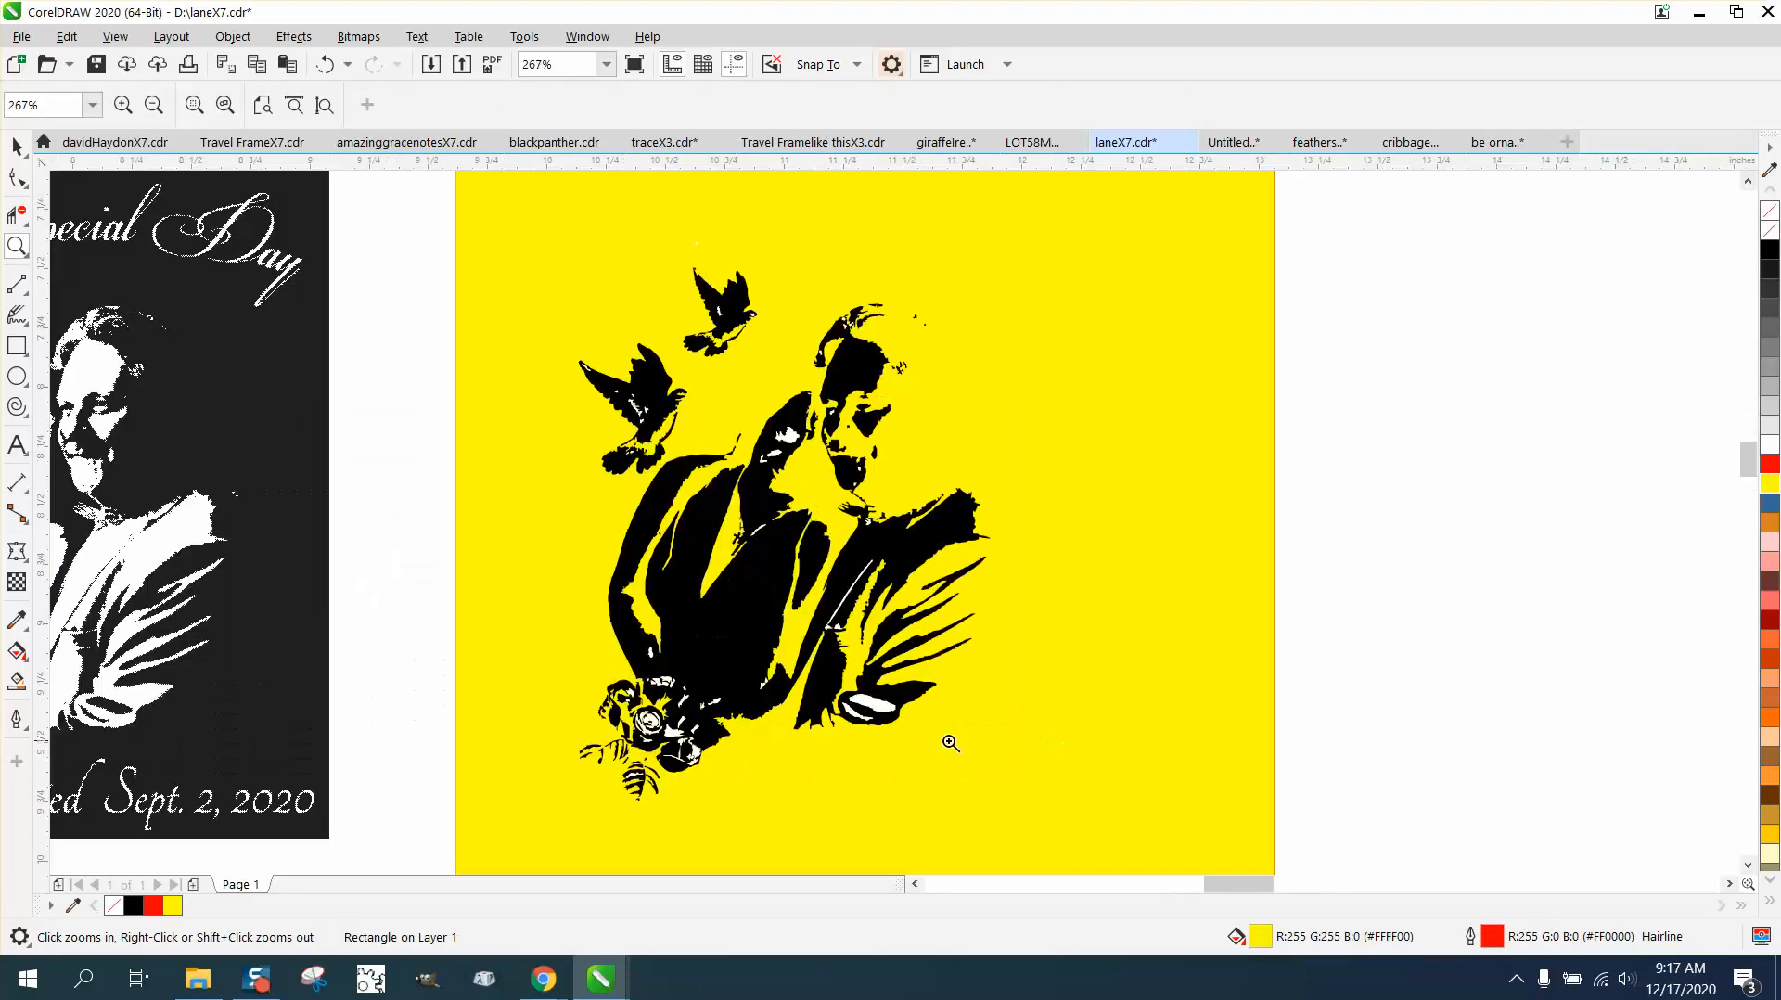
# Step: Open Find and Replace and set it to Find Objects with the Custom query
pyautogui.click(66, 36)
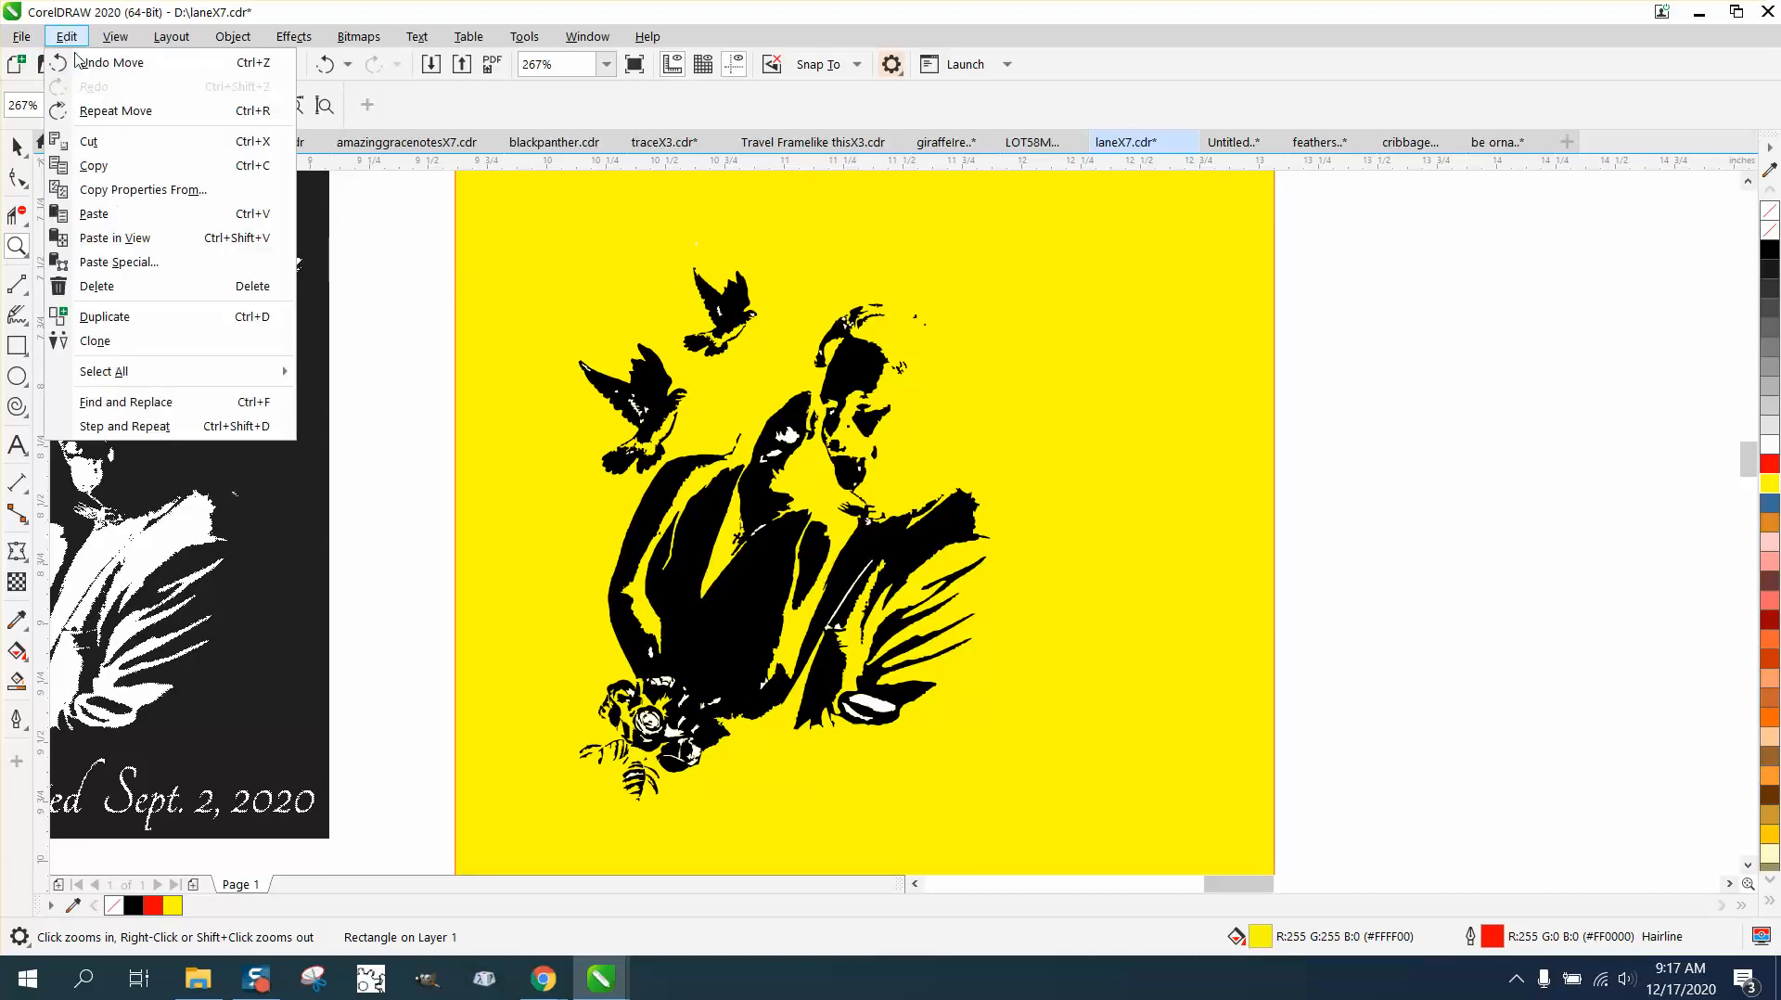
pyautogui.click(143, 411)
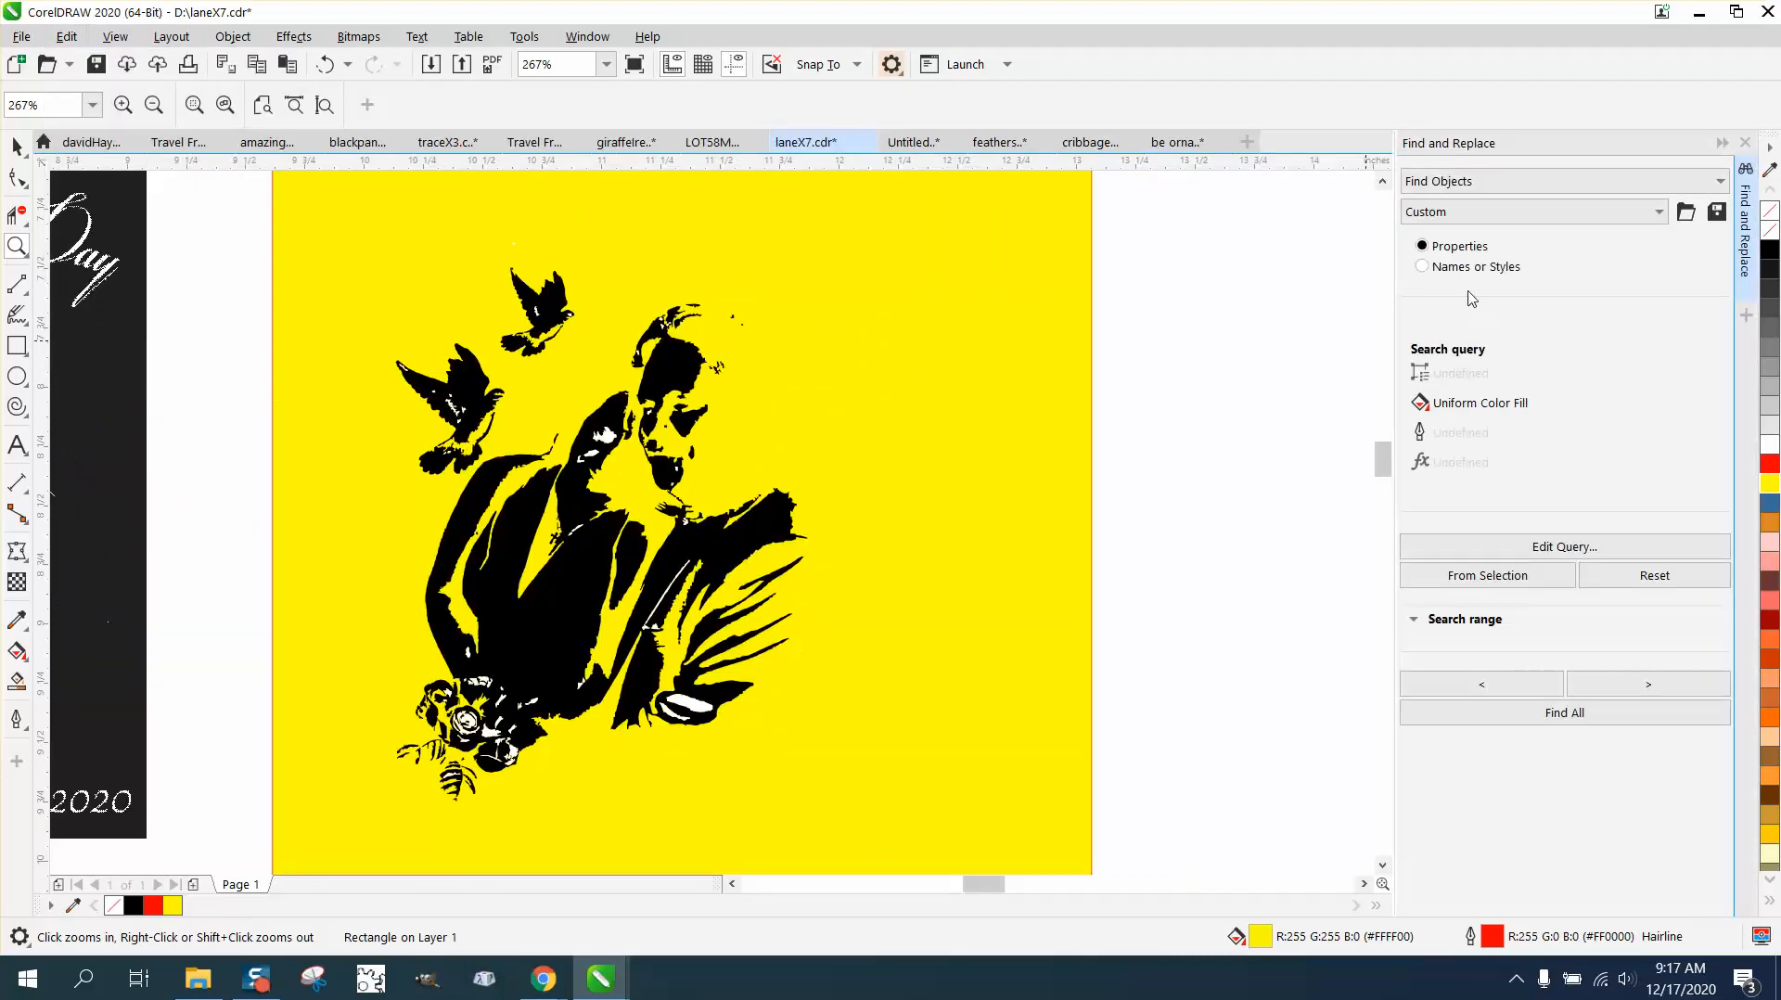
pyautogui.click(1659, 217)
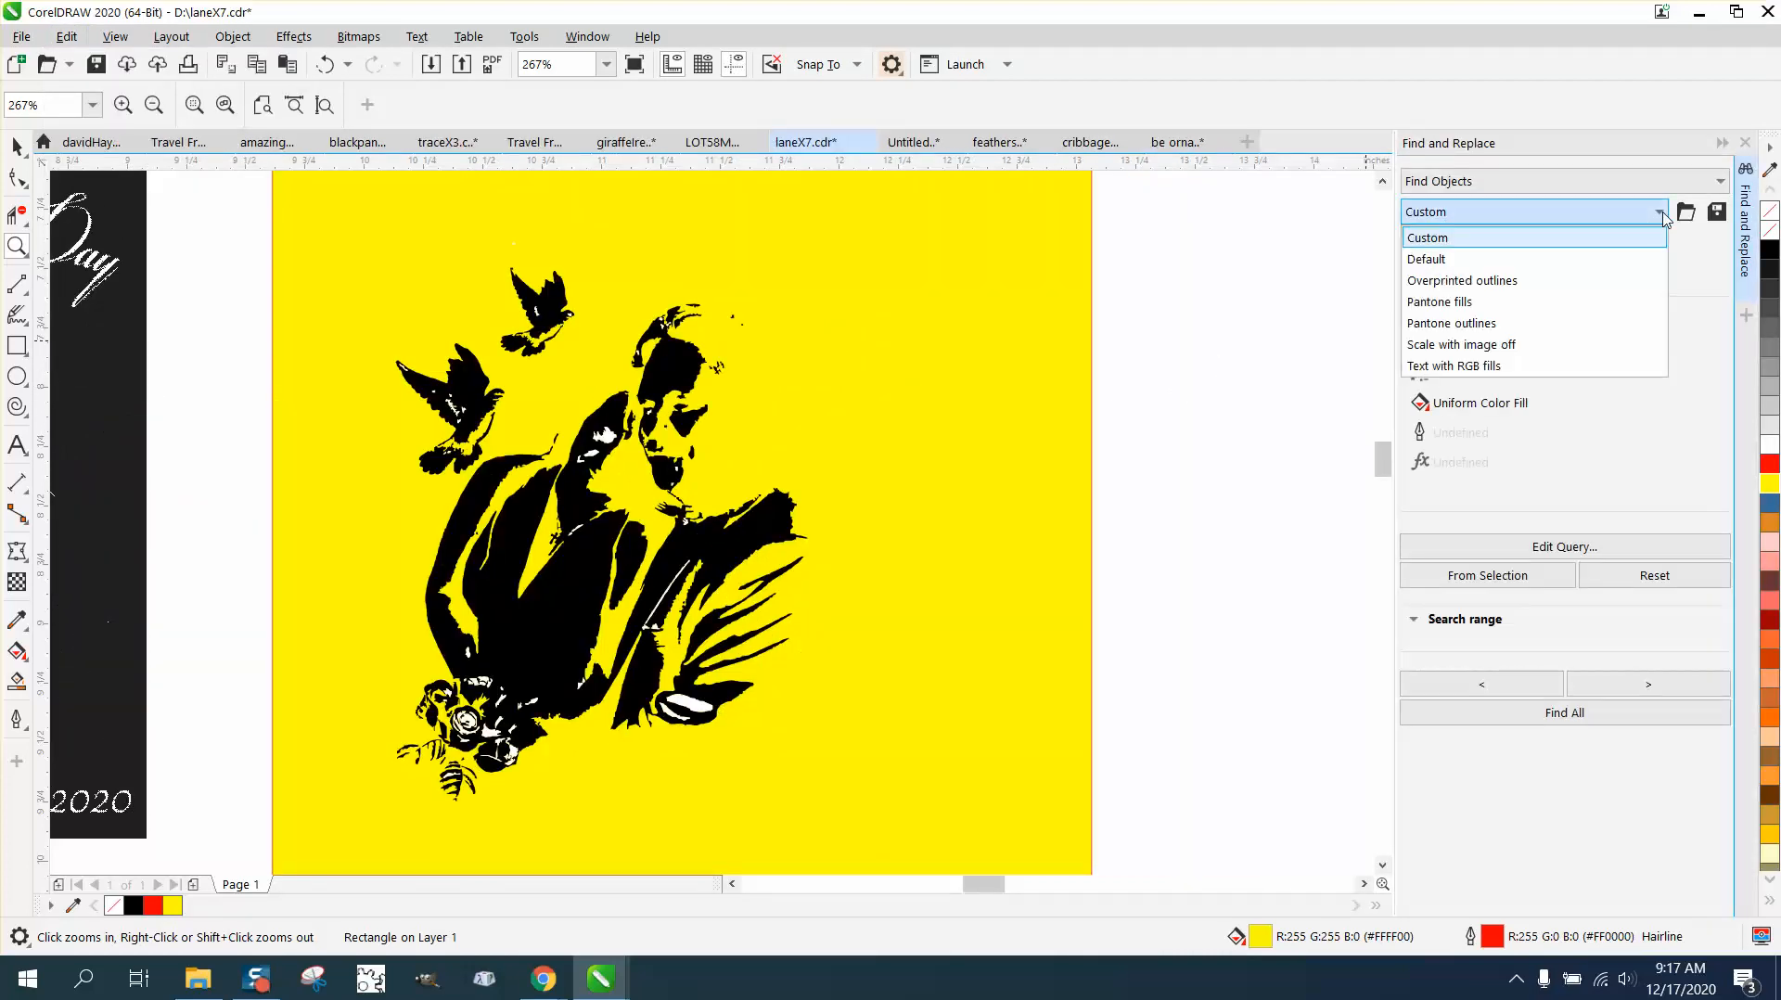
pyautogui.click(1655, 219)
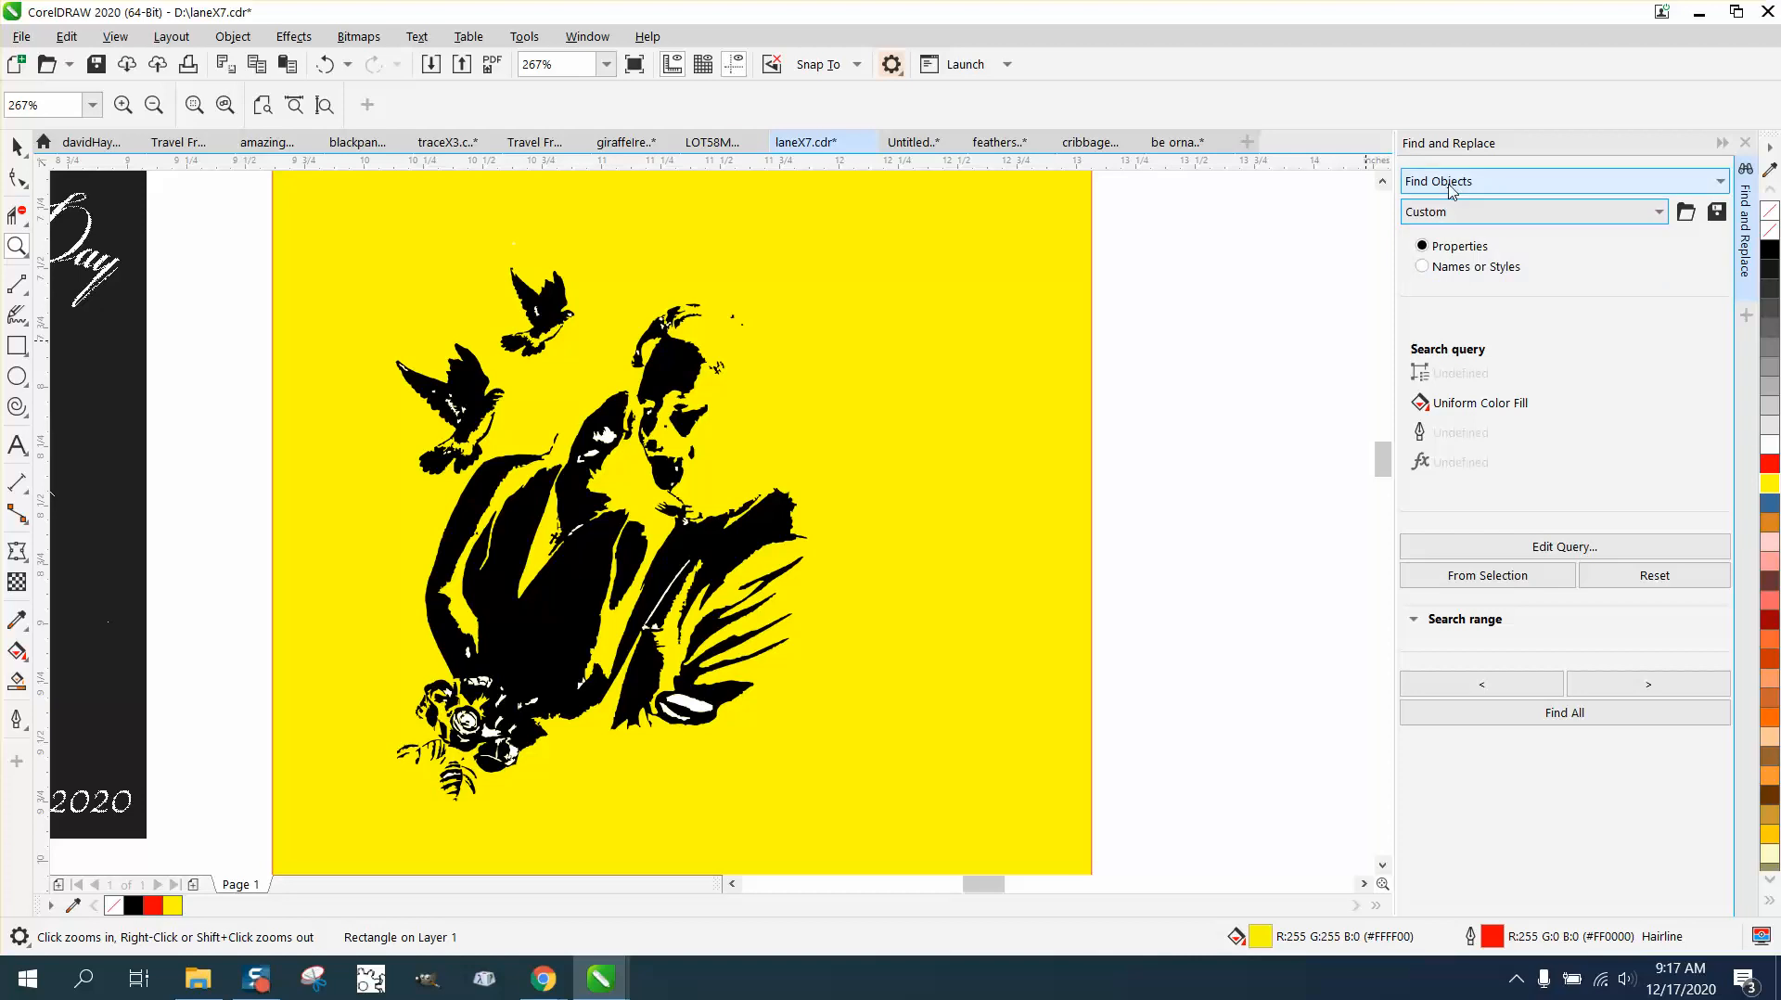
pyautogui.click(1718, 186)
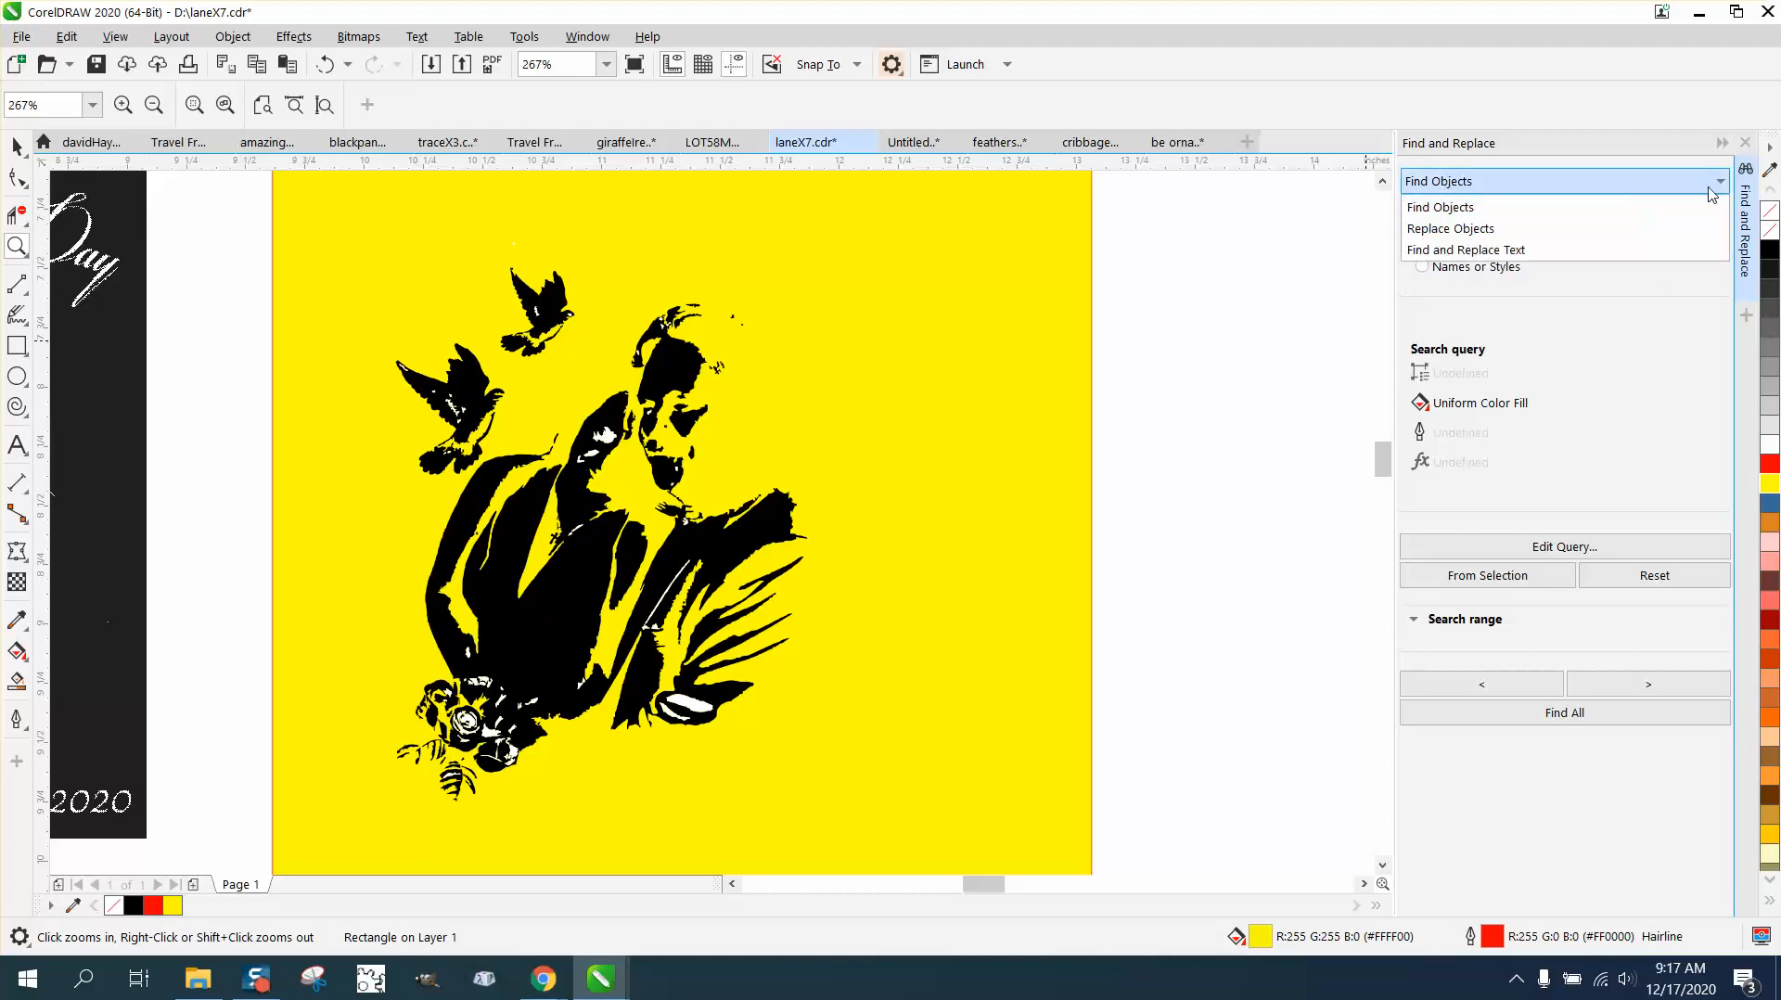
pyautogui.click(1454, 214)
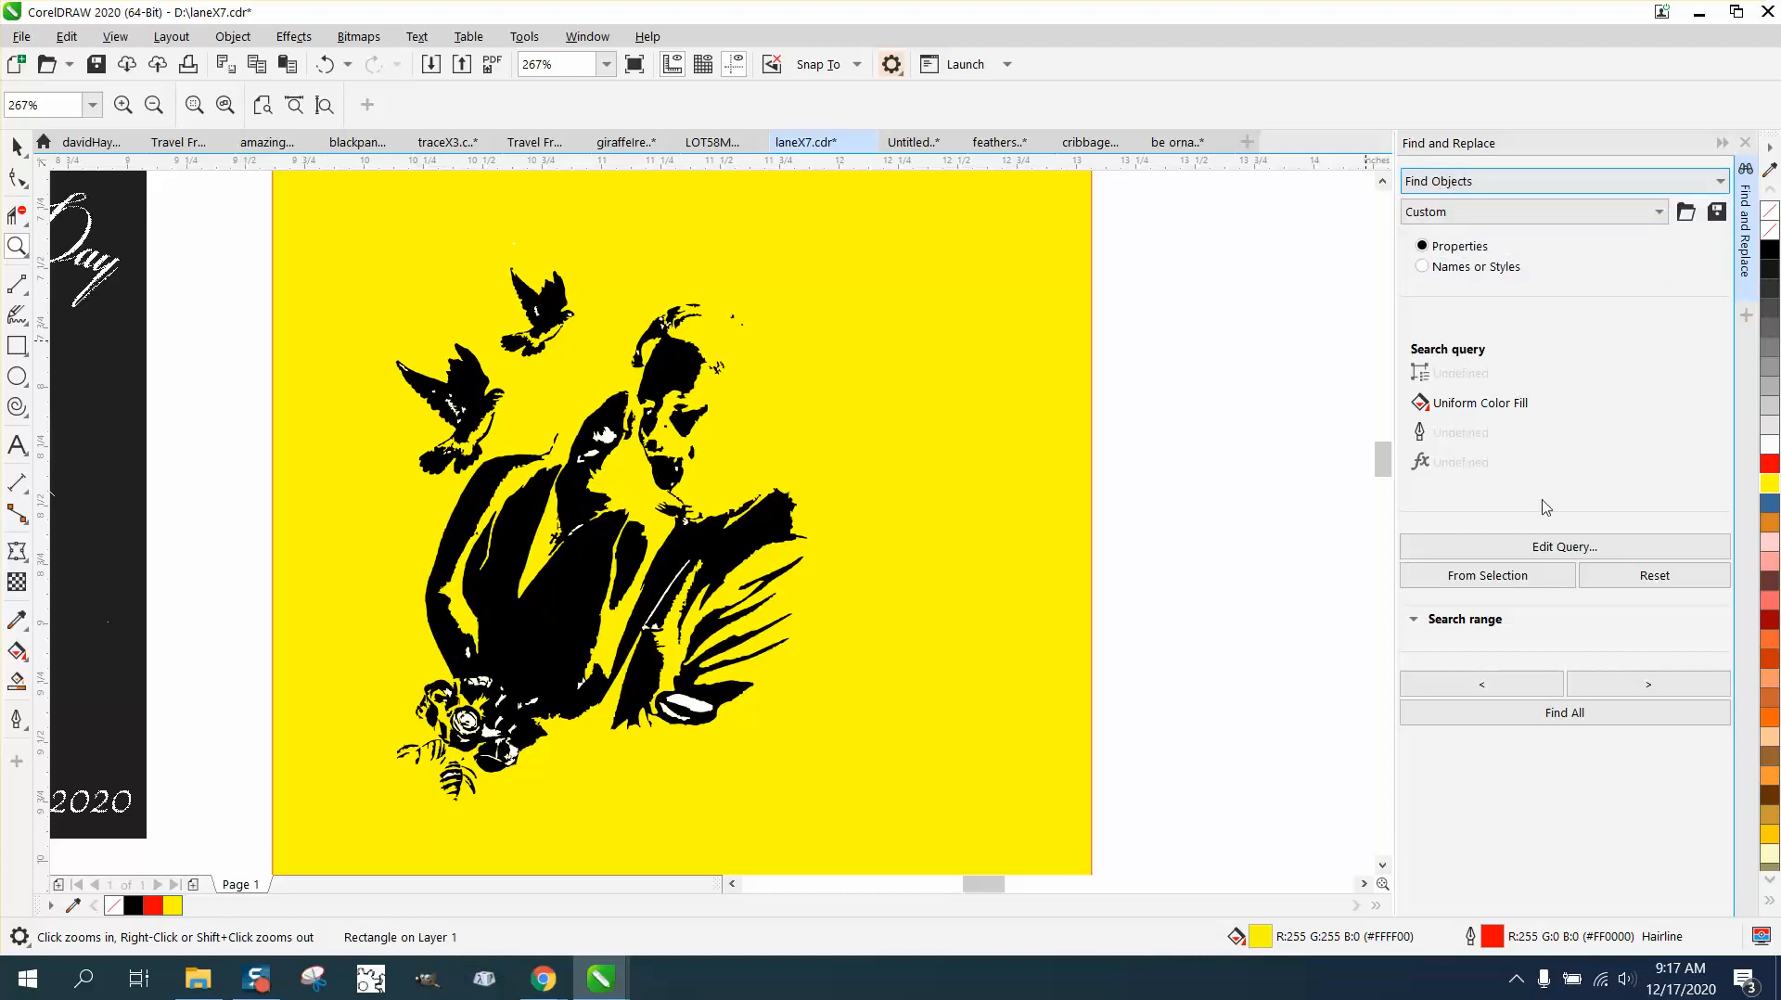
# Step: Edit the search query to match a uniform fill color sampled from the white area at the couple's hand
pyautogui.click(1558, 549)
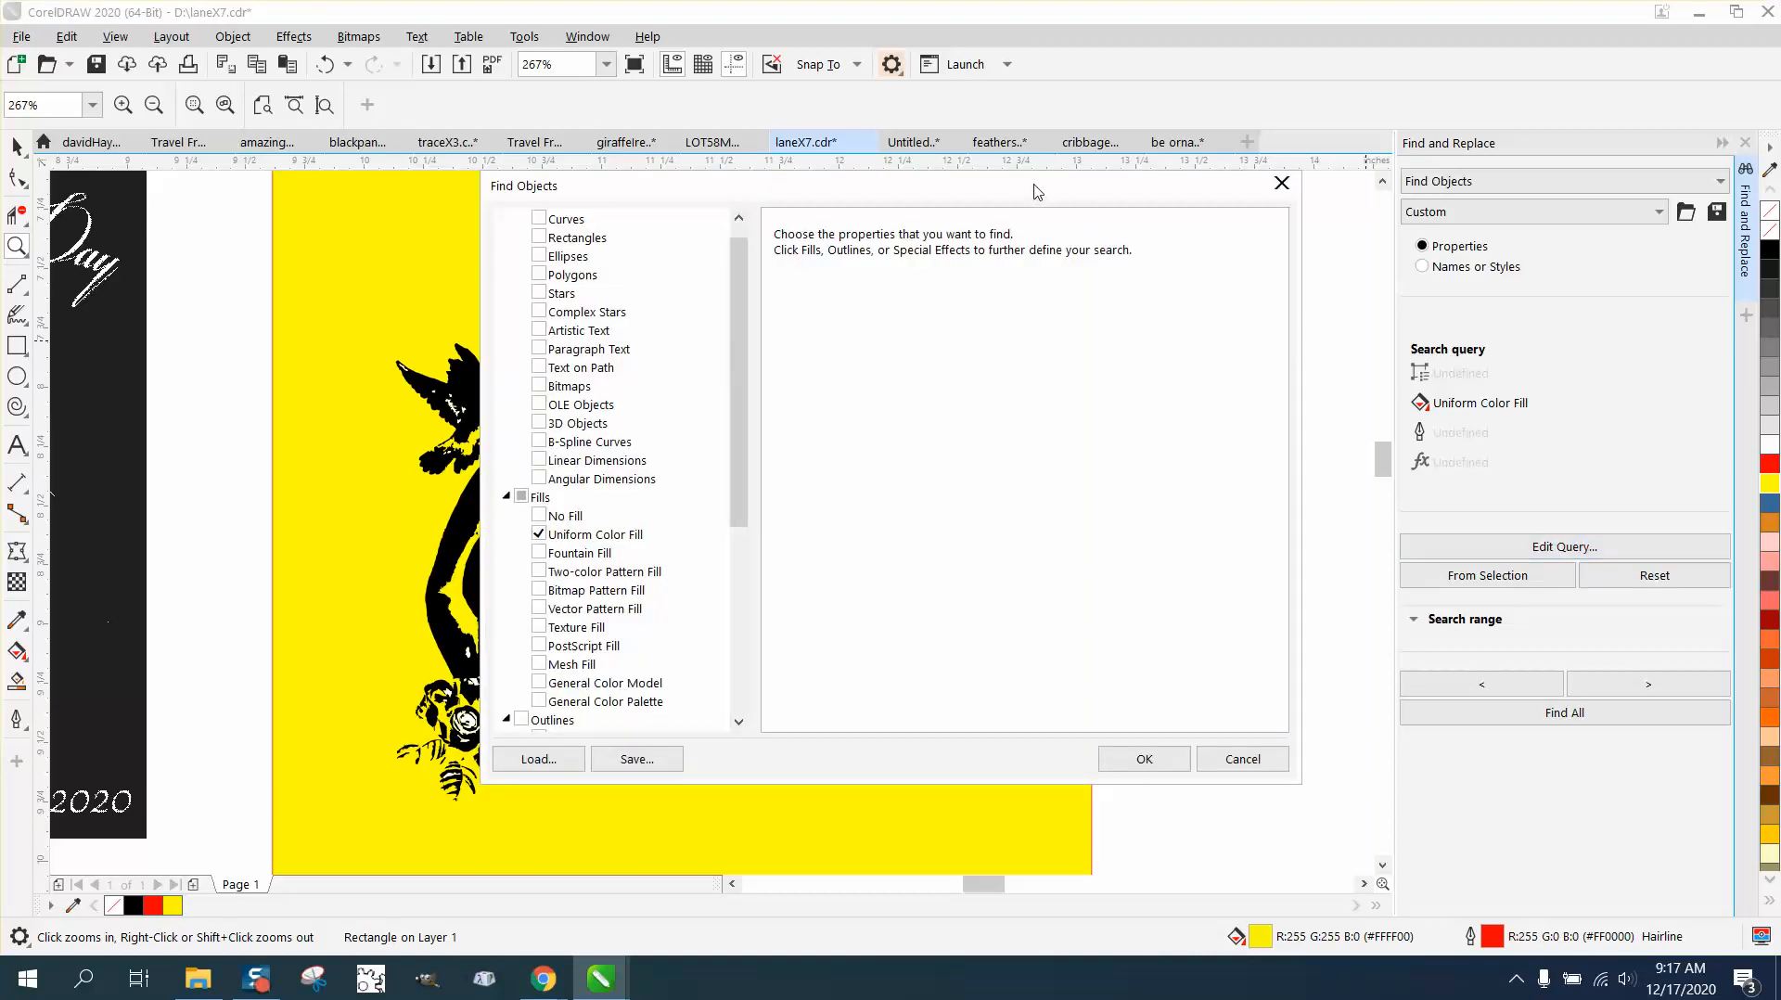
pyautogui.moveTo(1036, 191); pyautogui.dragTo(1445, 229)
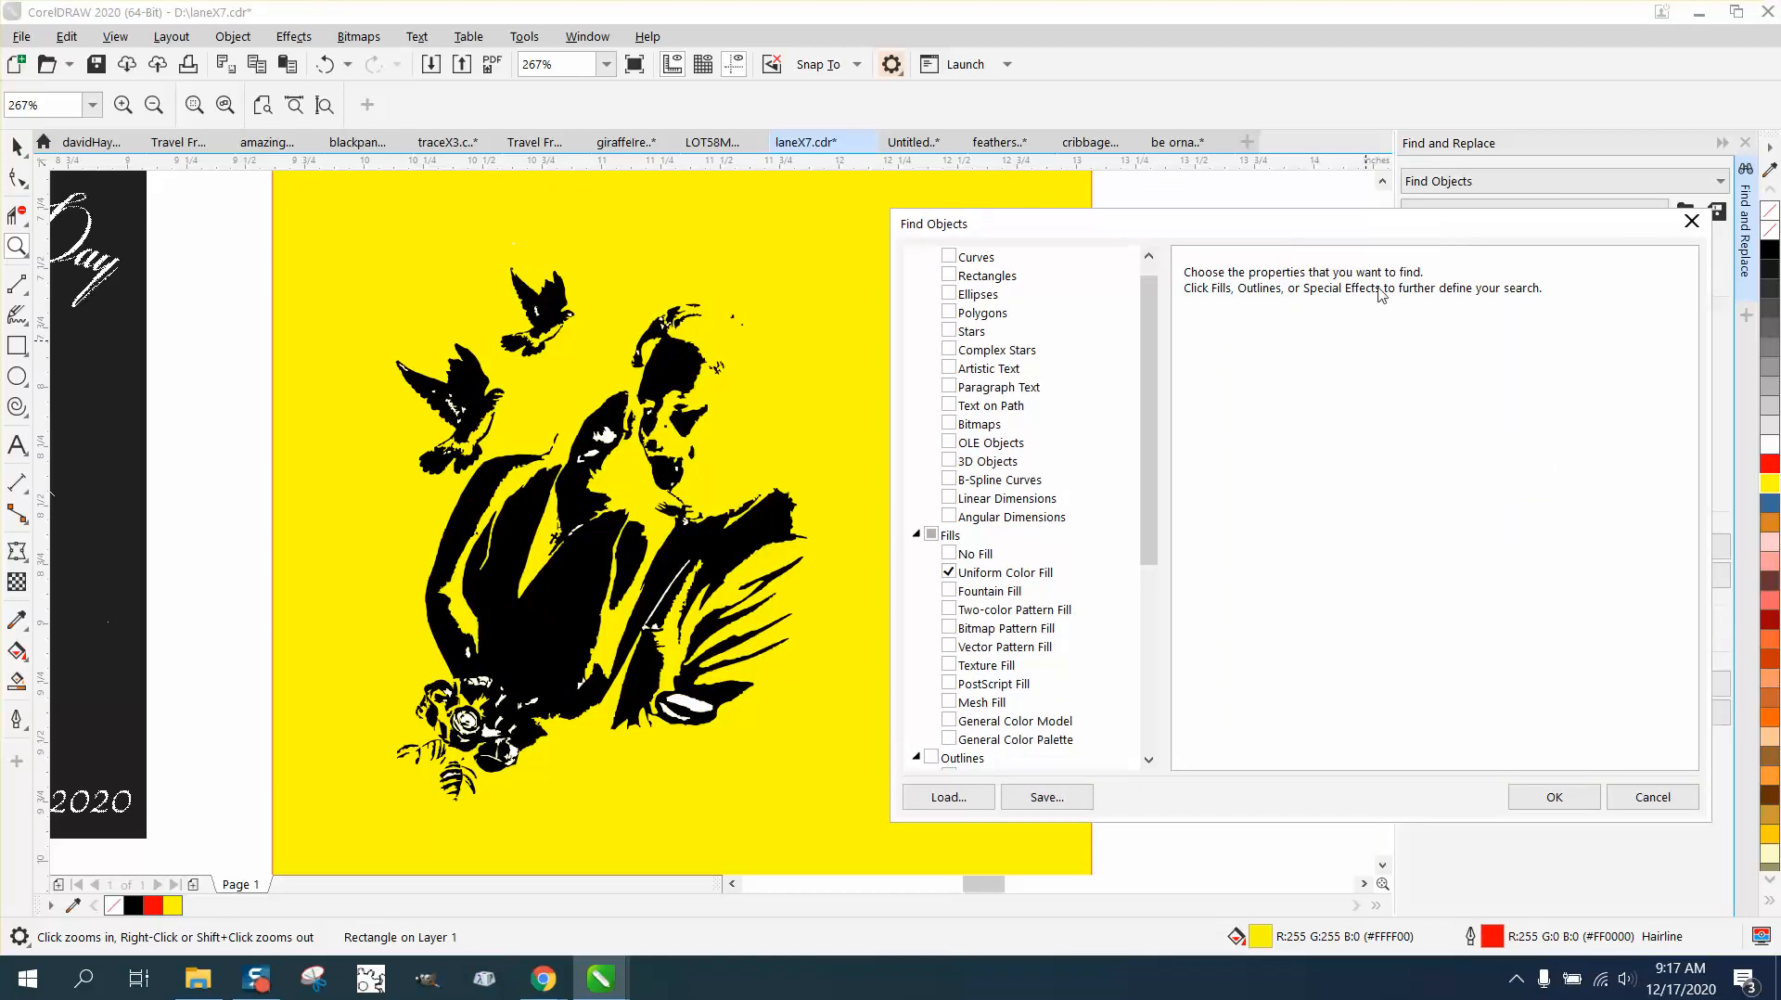
pyautogui.click(1015, 575)
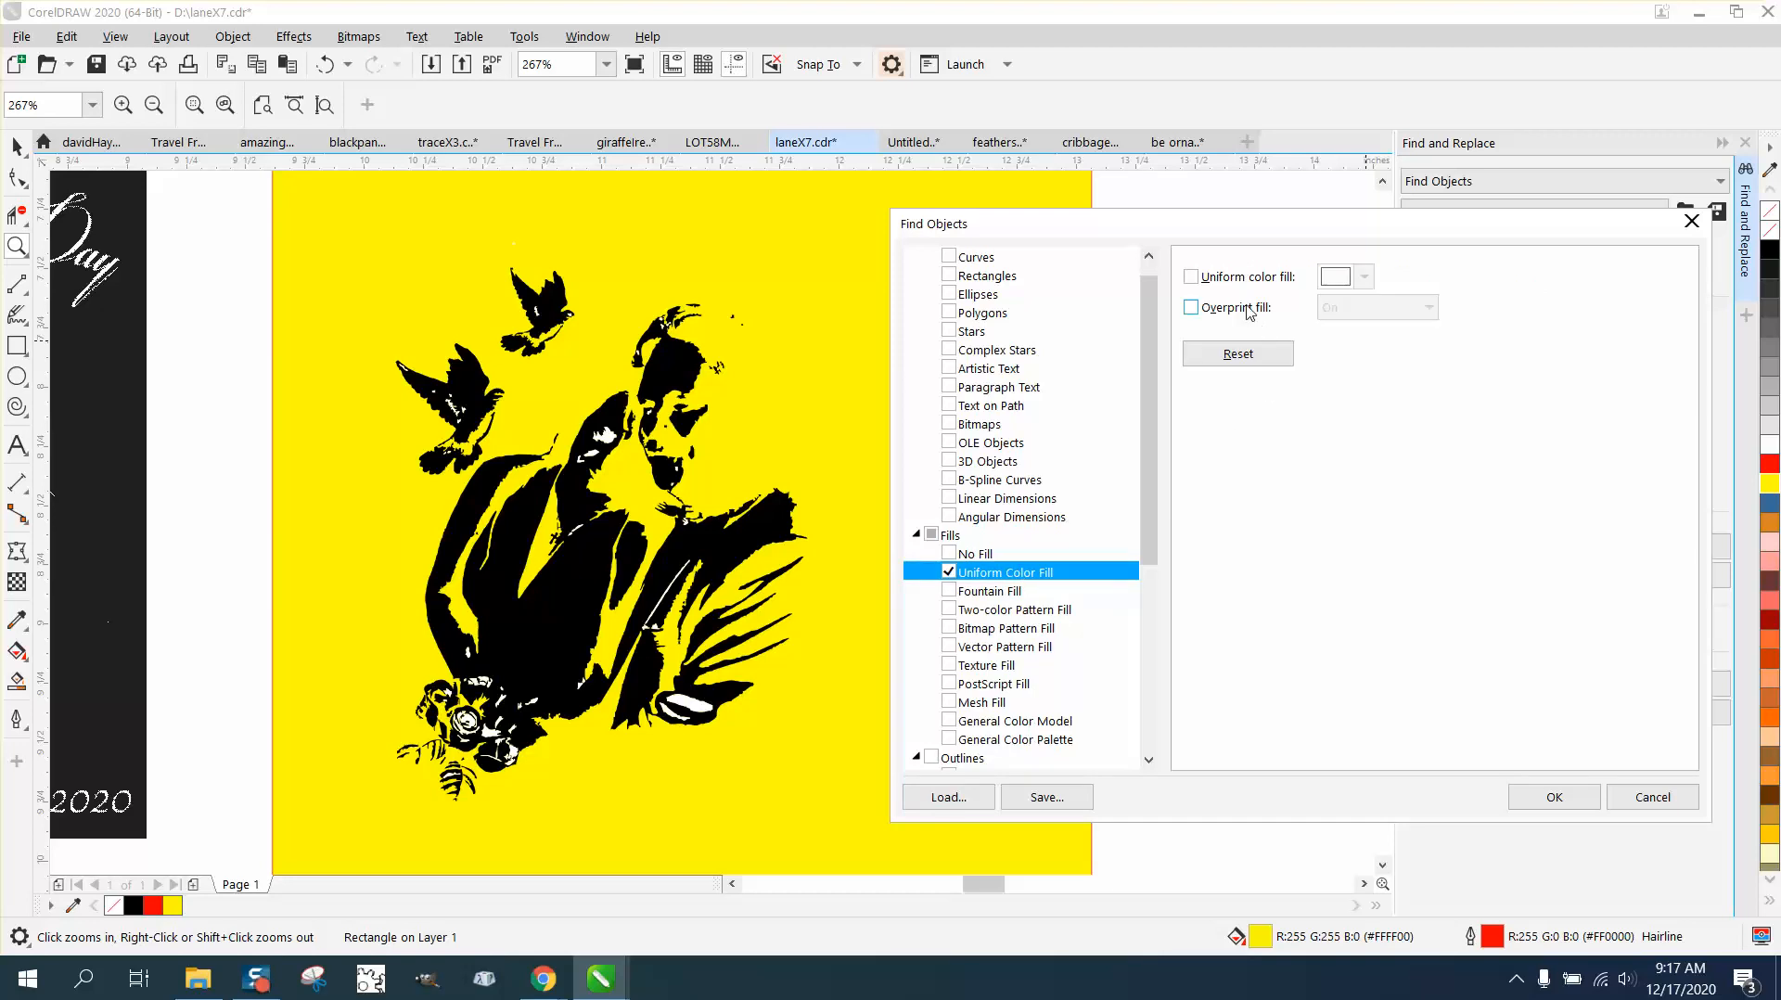
pyautogui.click(1192, 277)
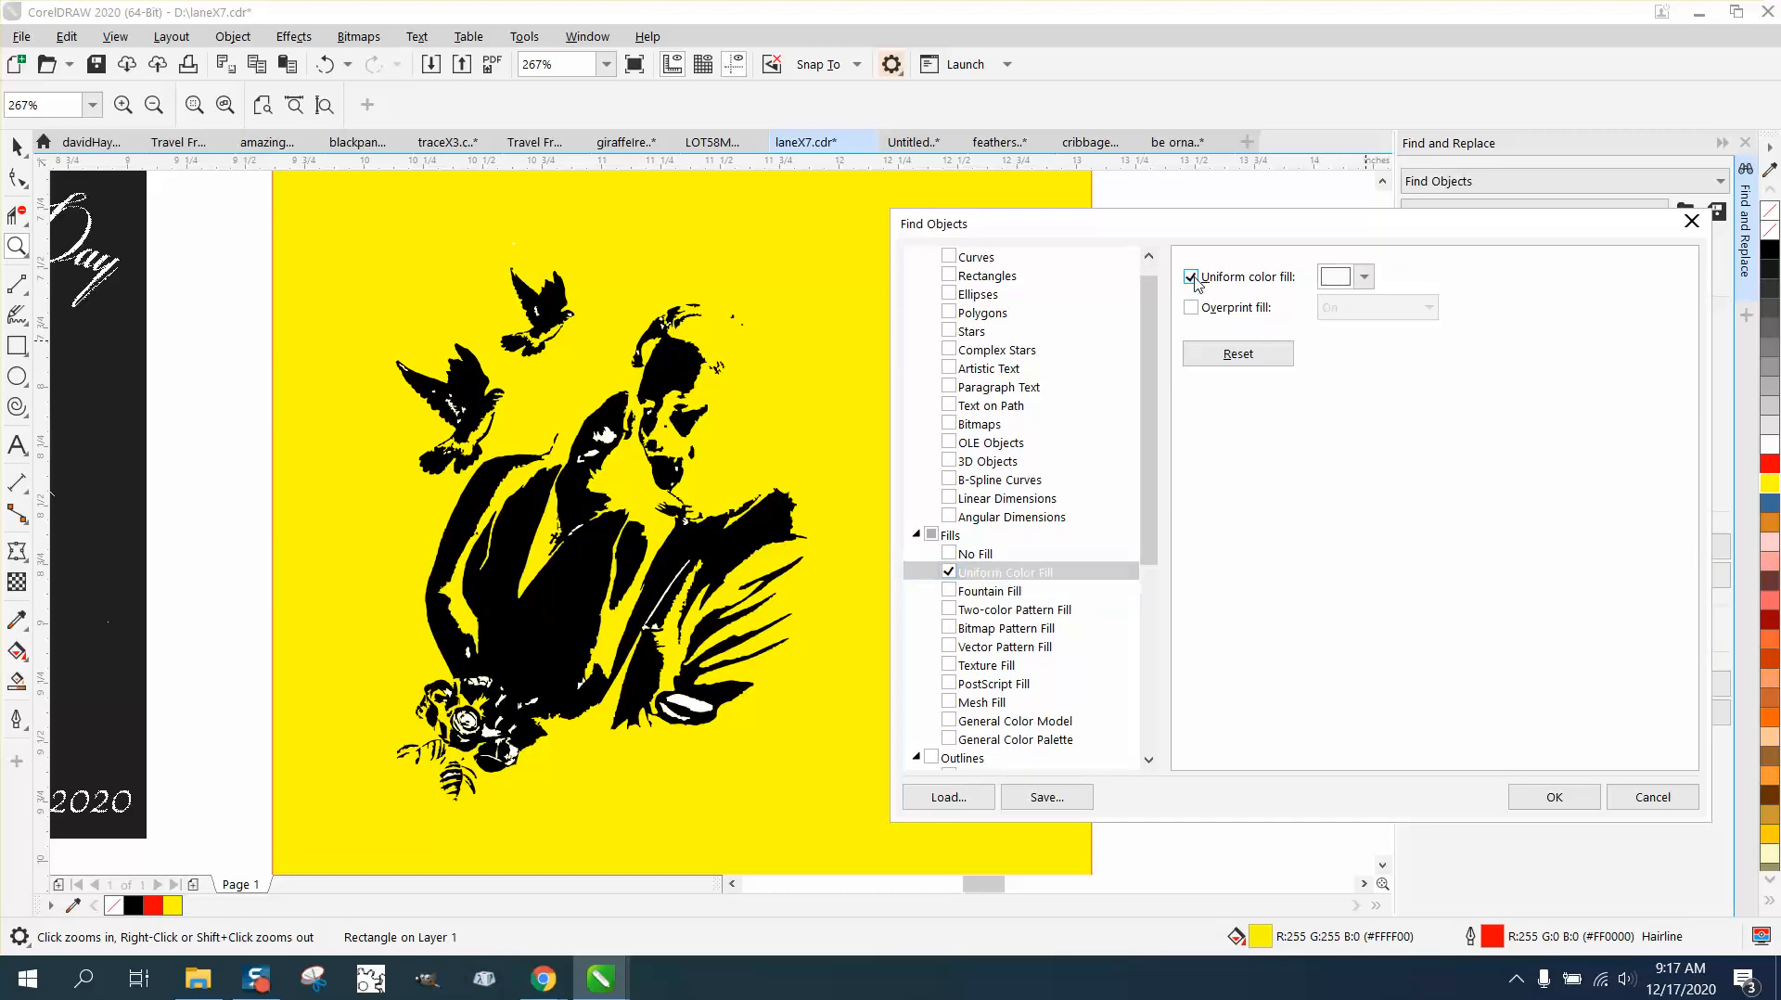
pyautogui.click(1366, 278)
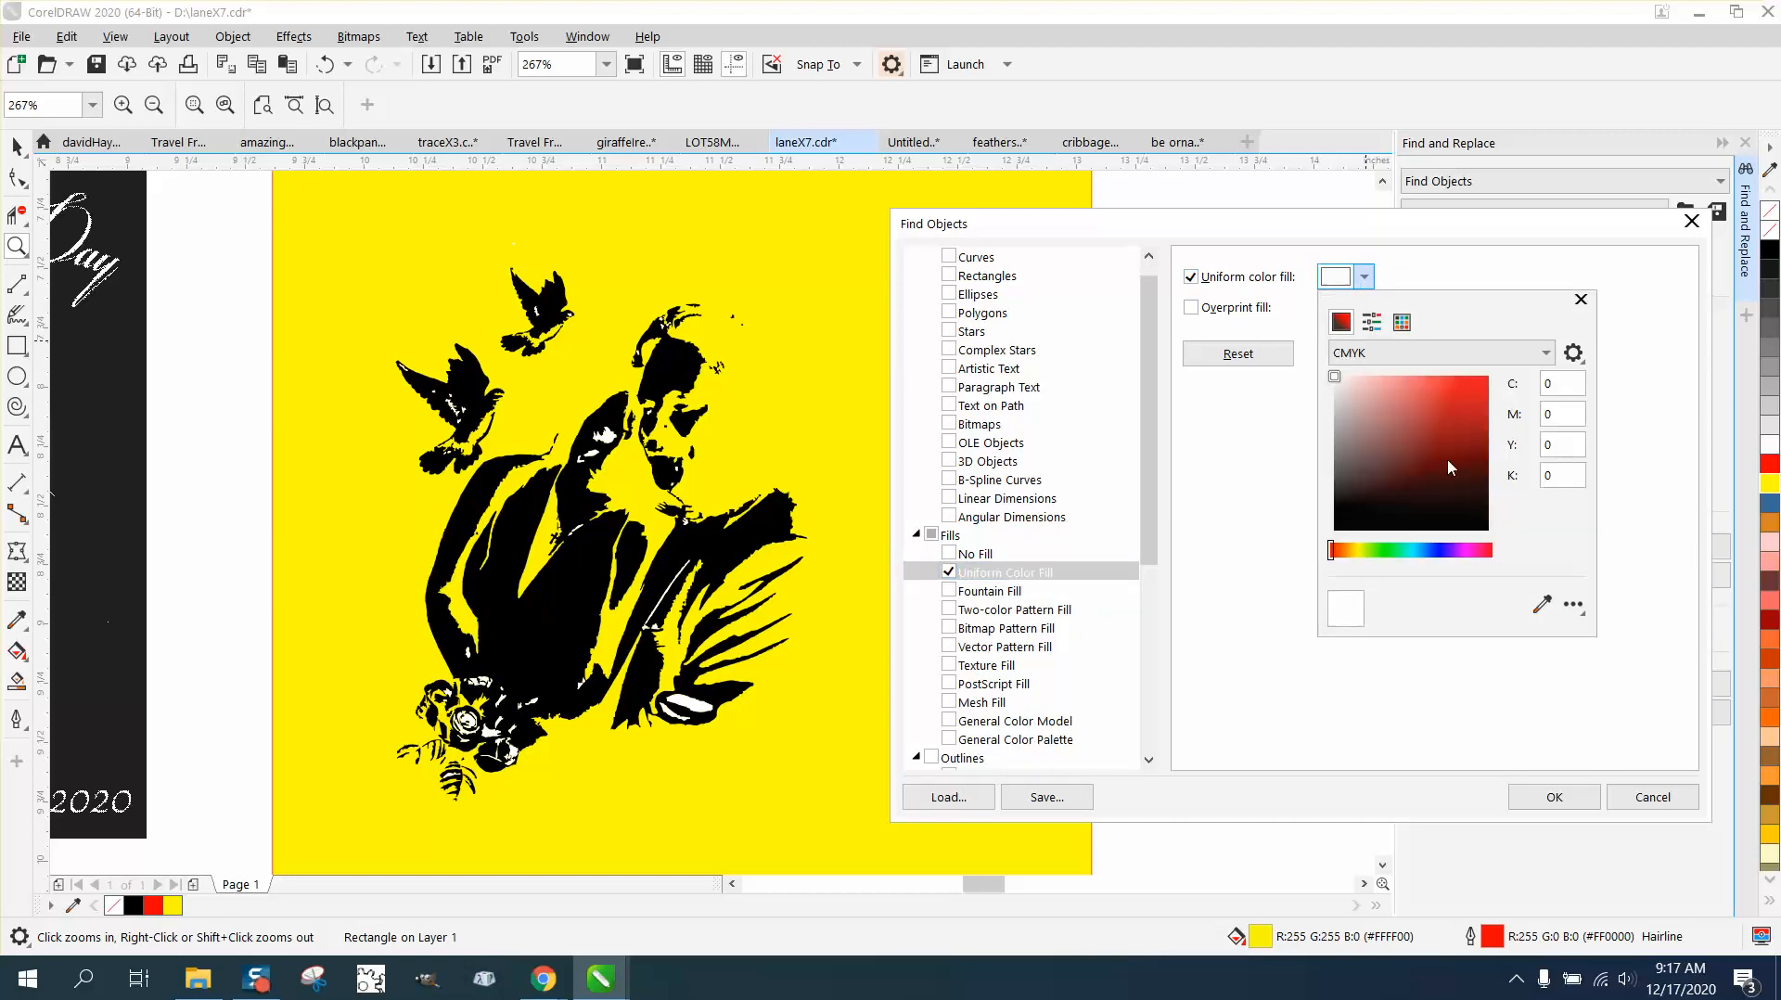
pyautogui.click(1539, 603)
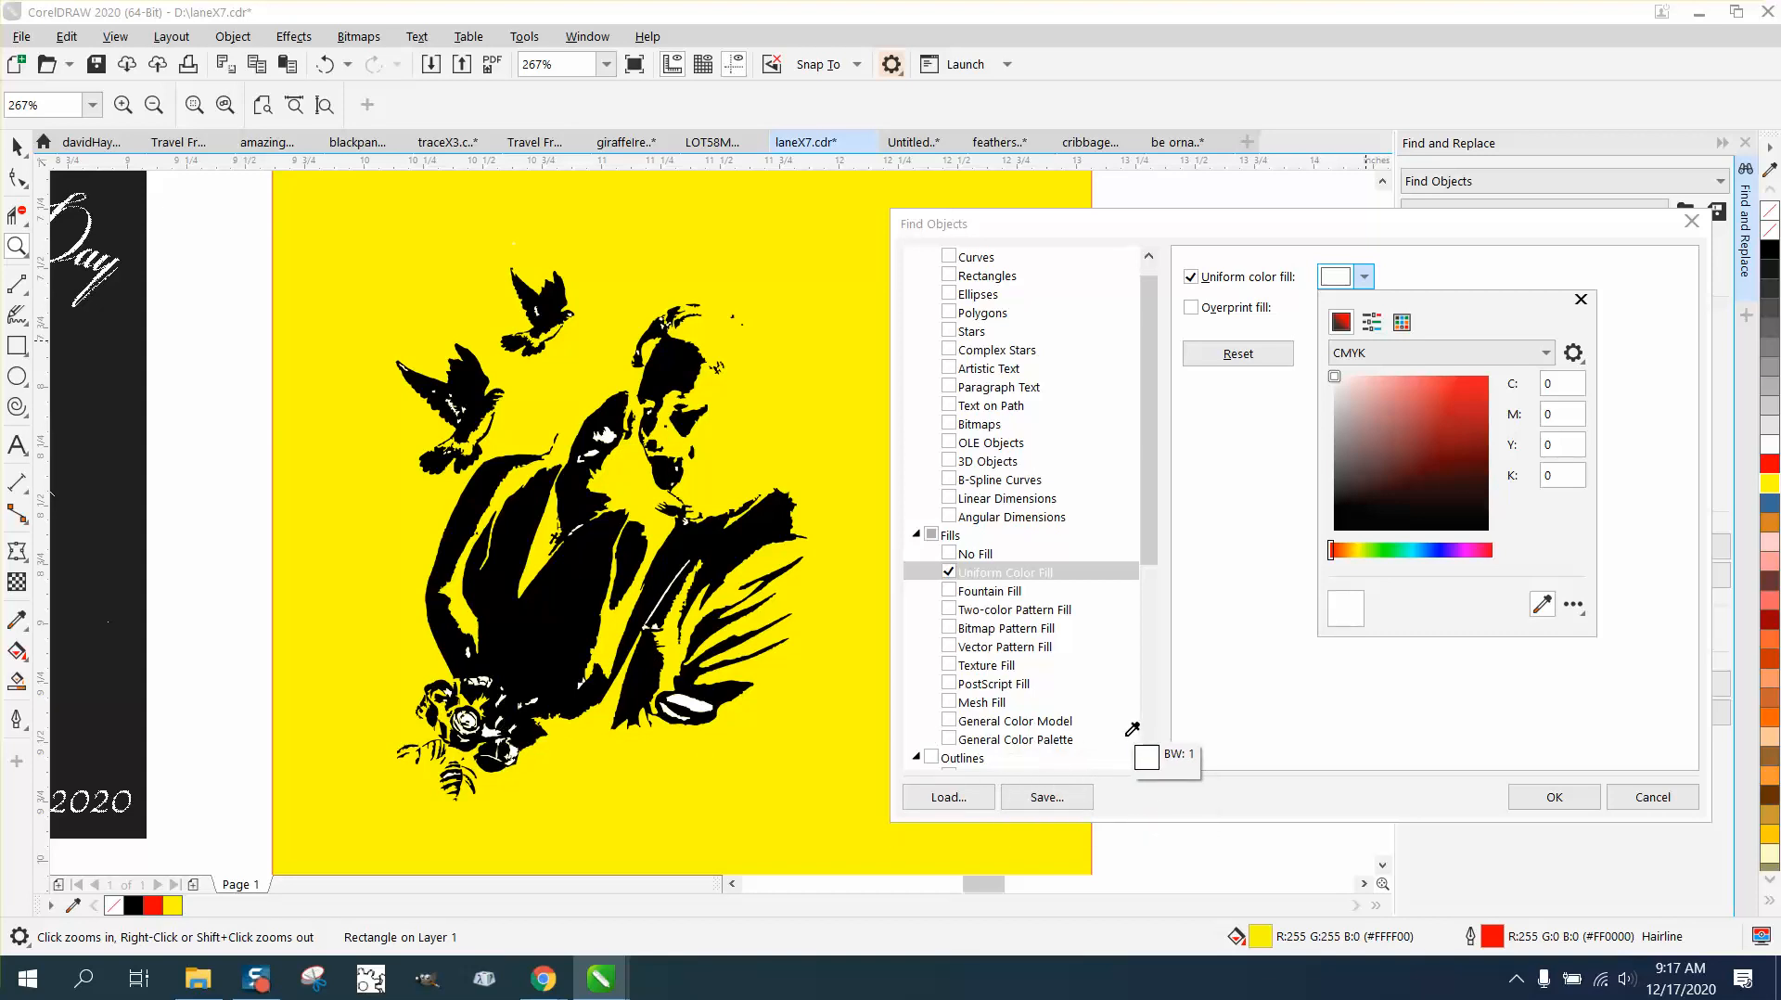
pyautogui.click(688, 705)
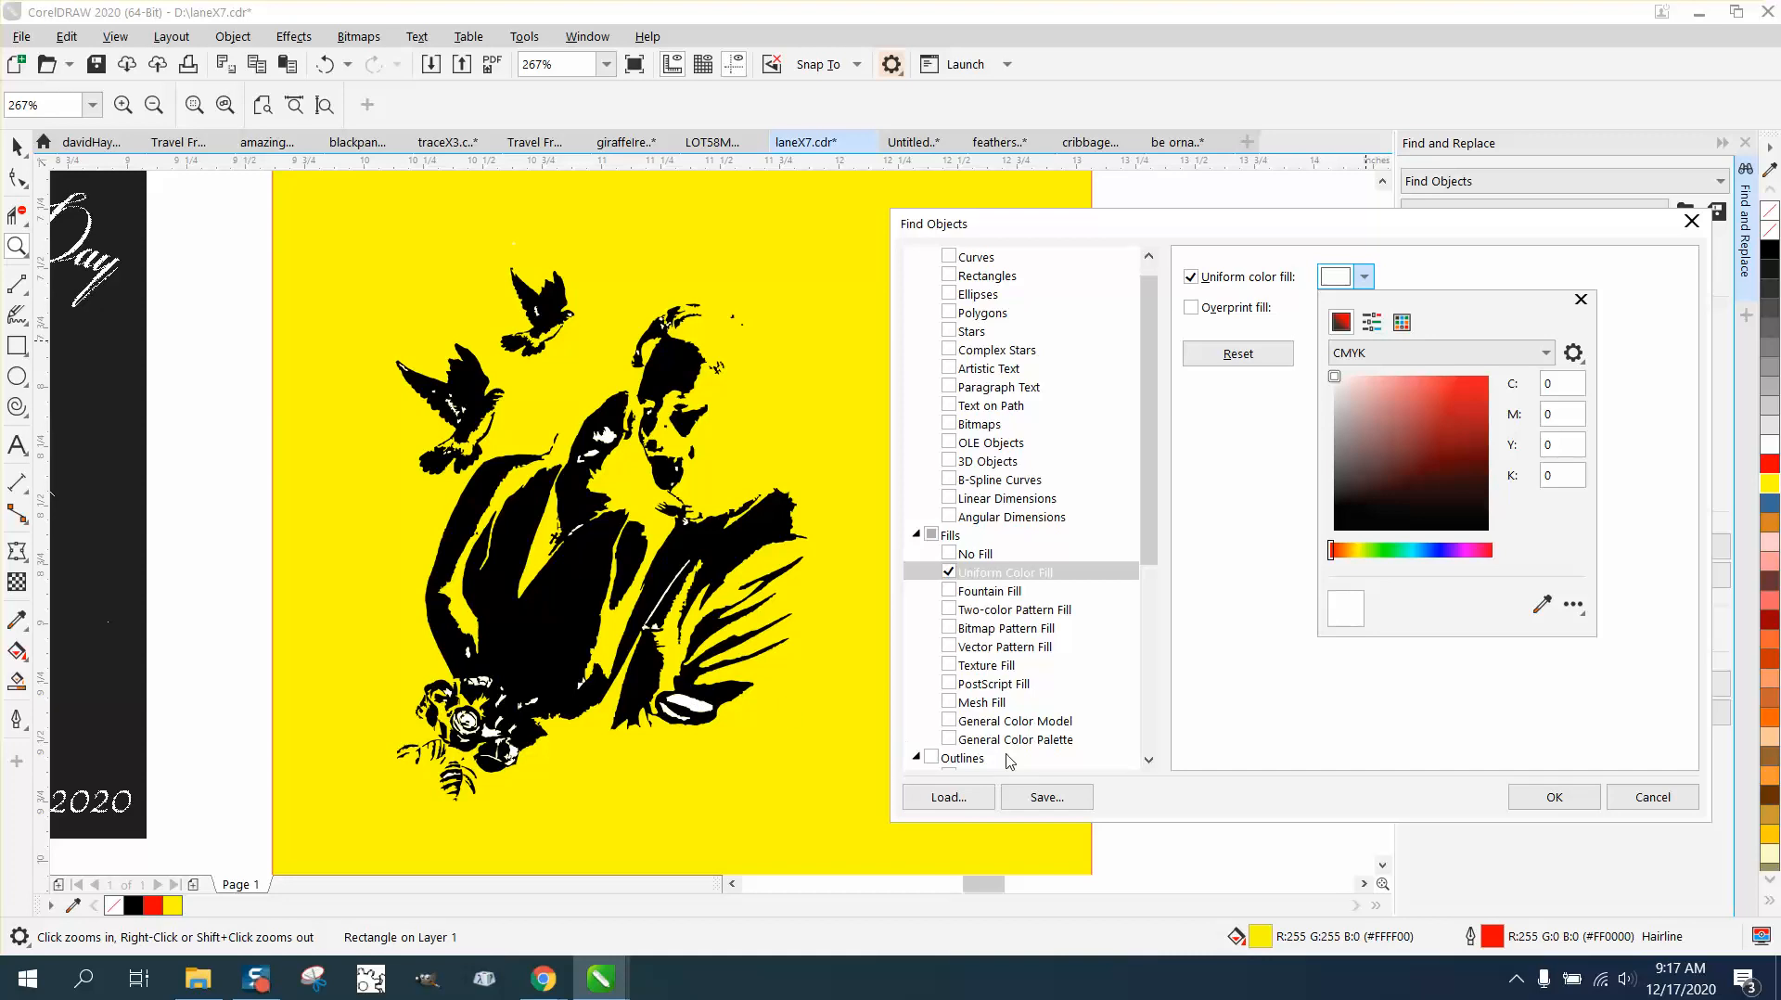
pyautogui.click(1546, 799)
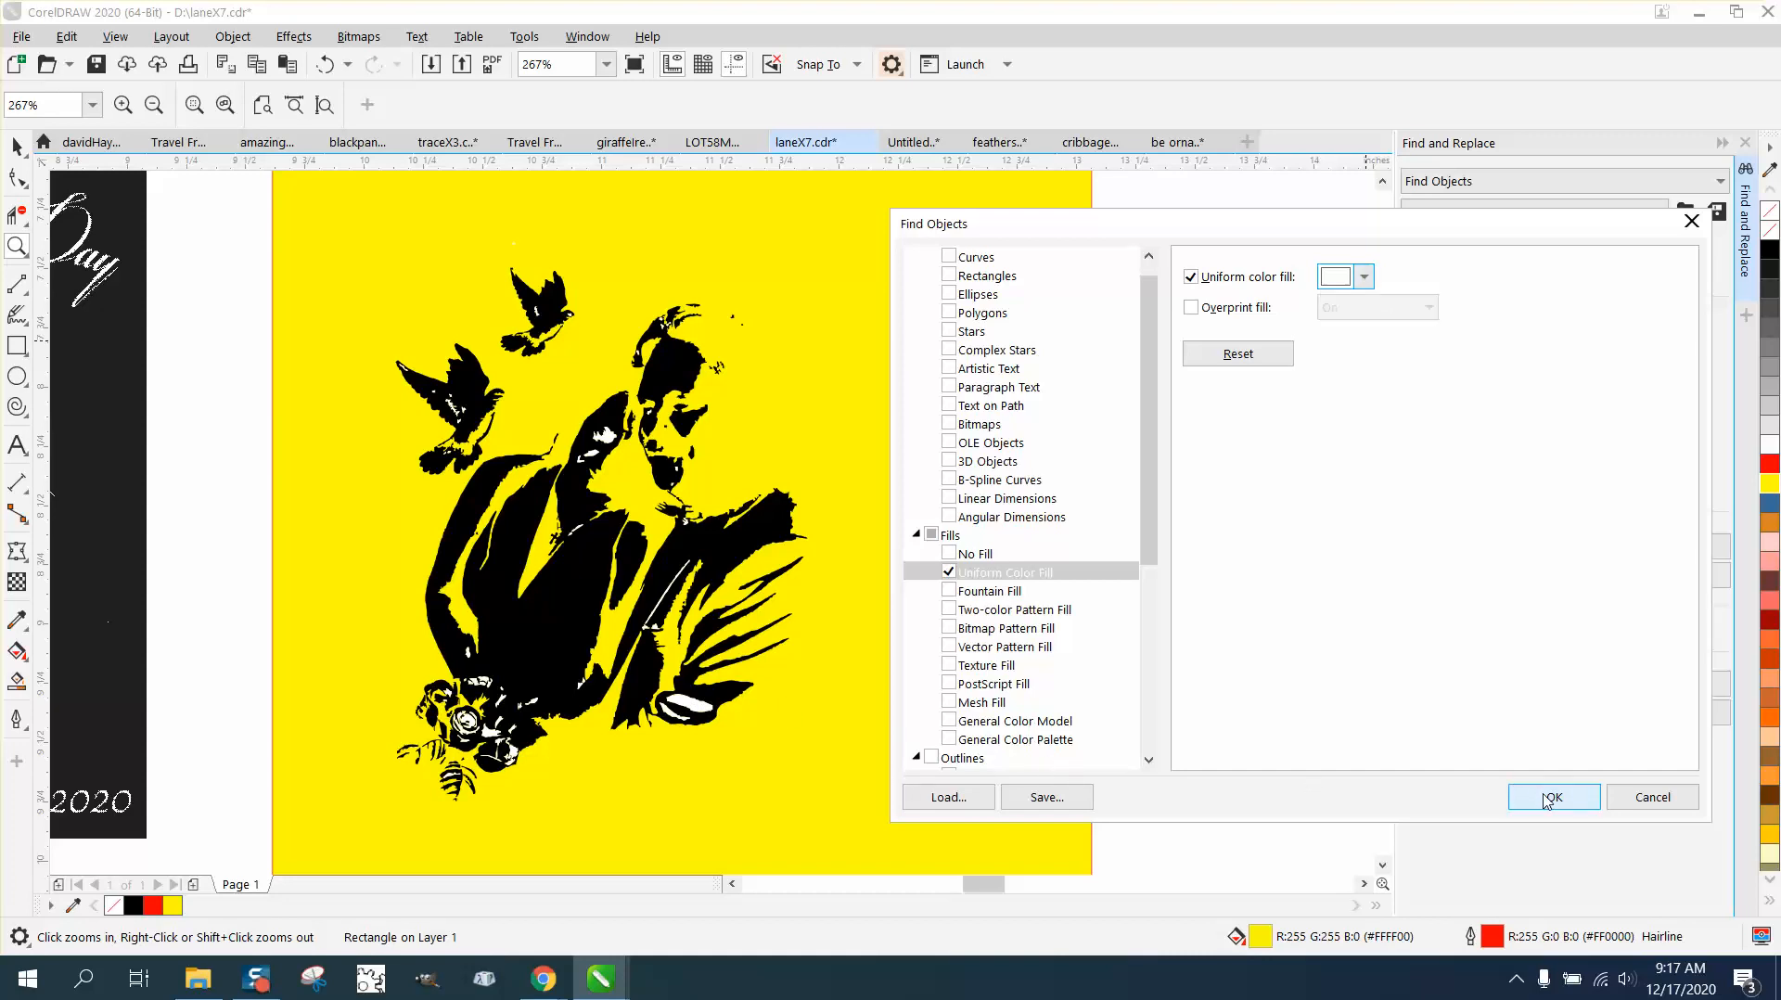
pyautogui.click(1549, 797)
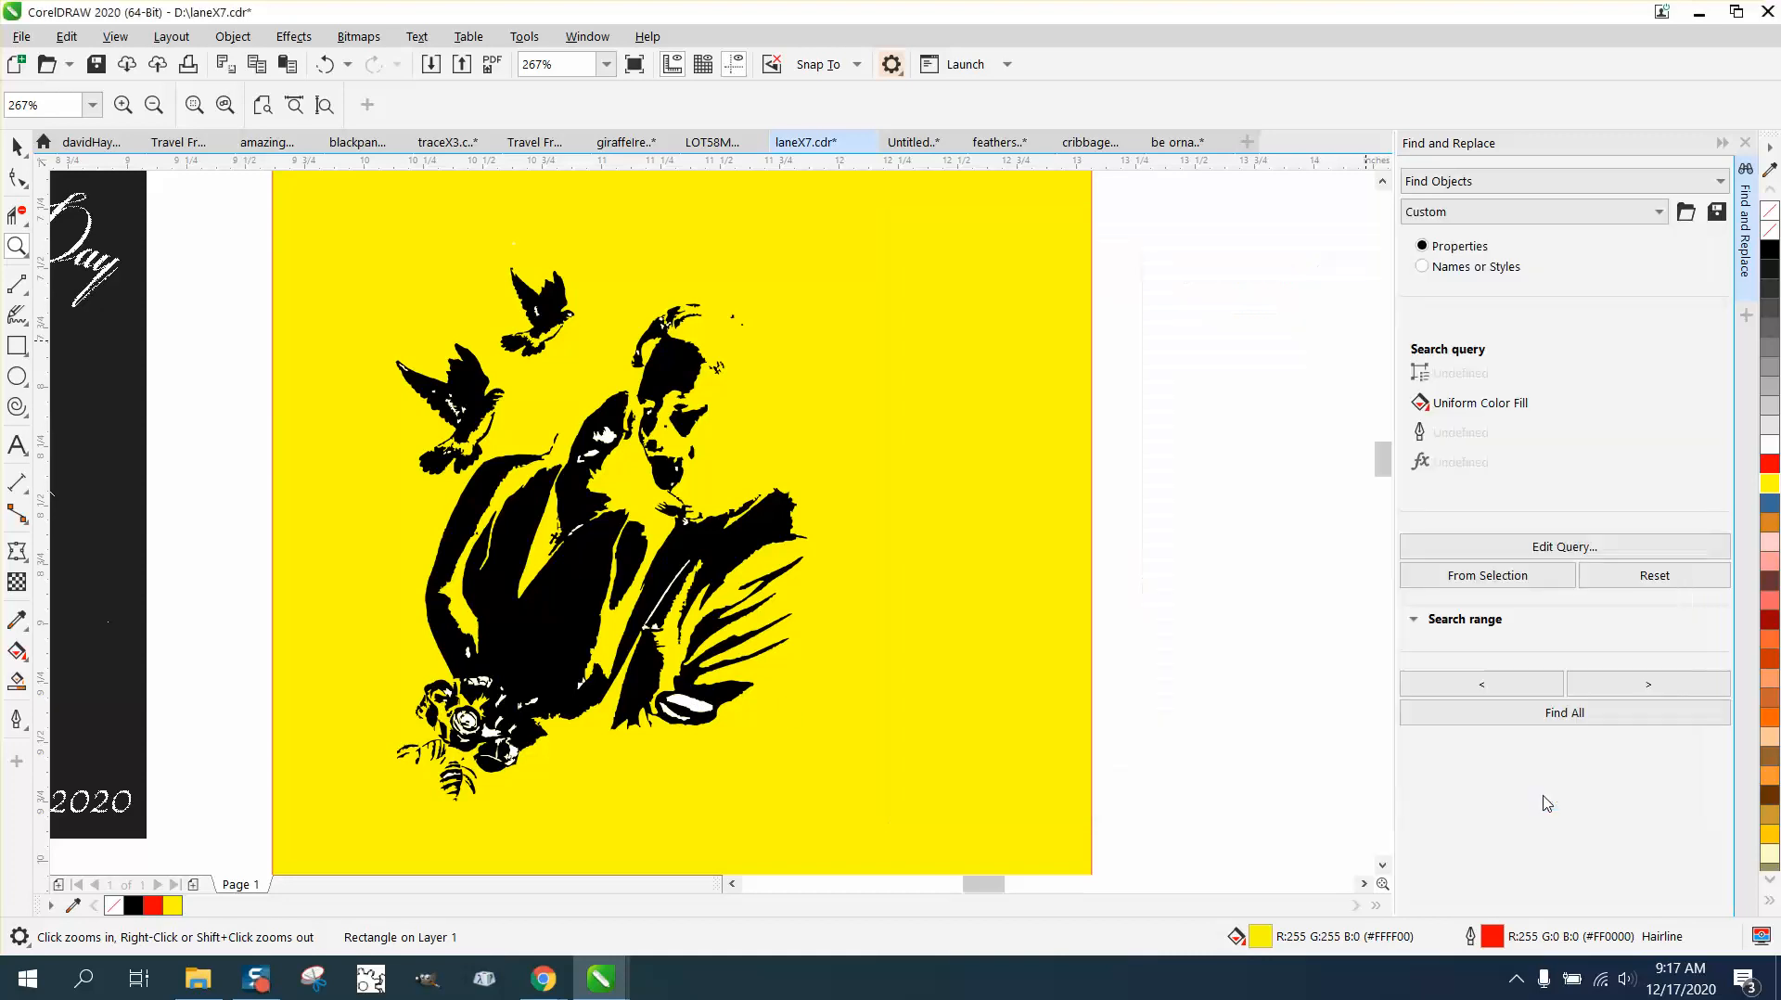
# Step: Find all white-filled objects in the trace and delete them
pyautogui.click(1564, 715)
pyautogui.press('Escape')
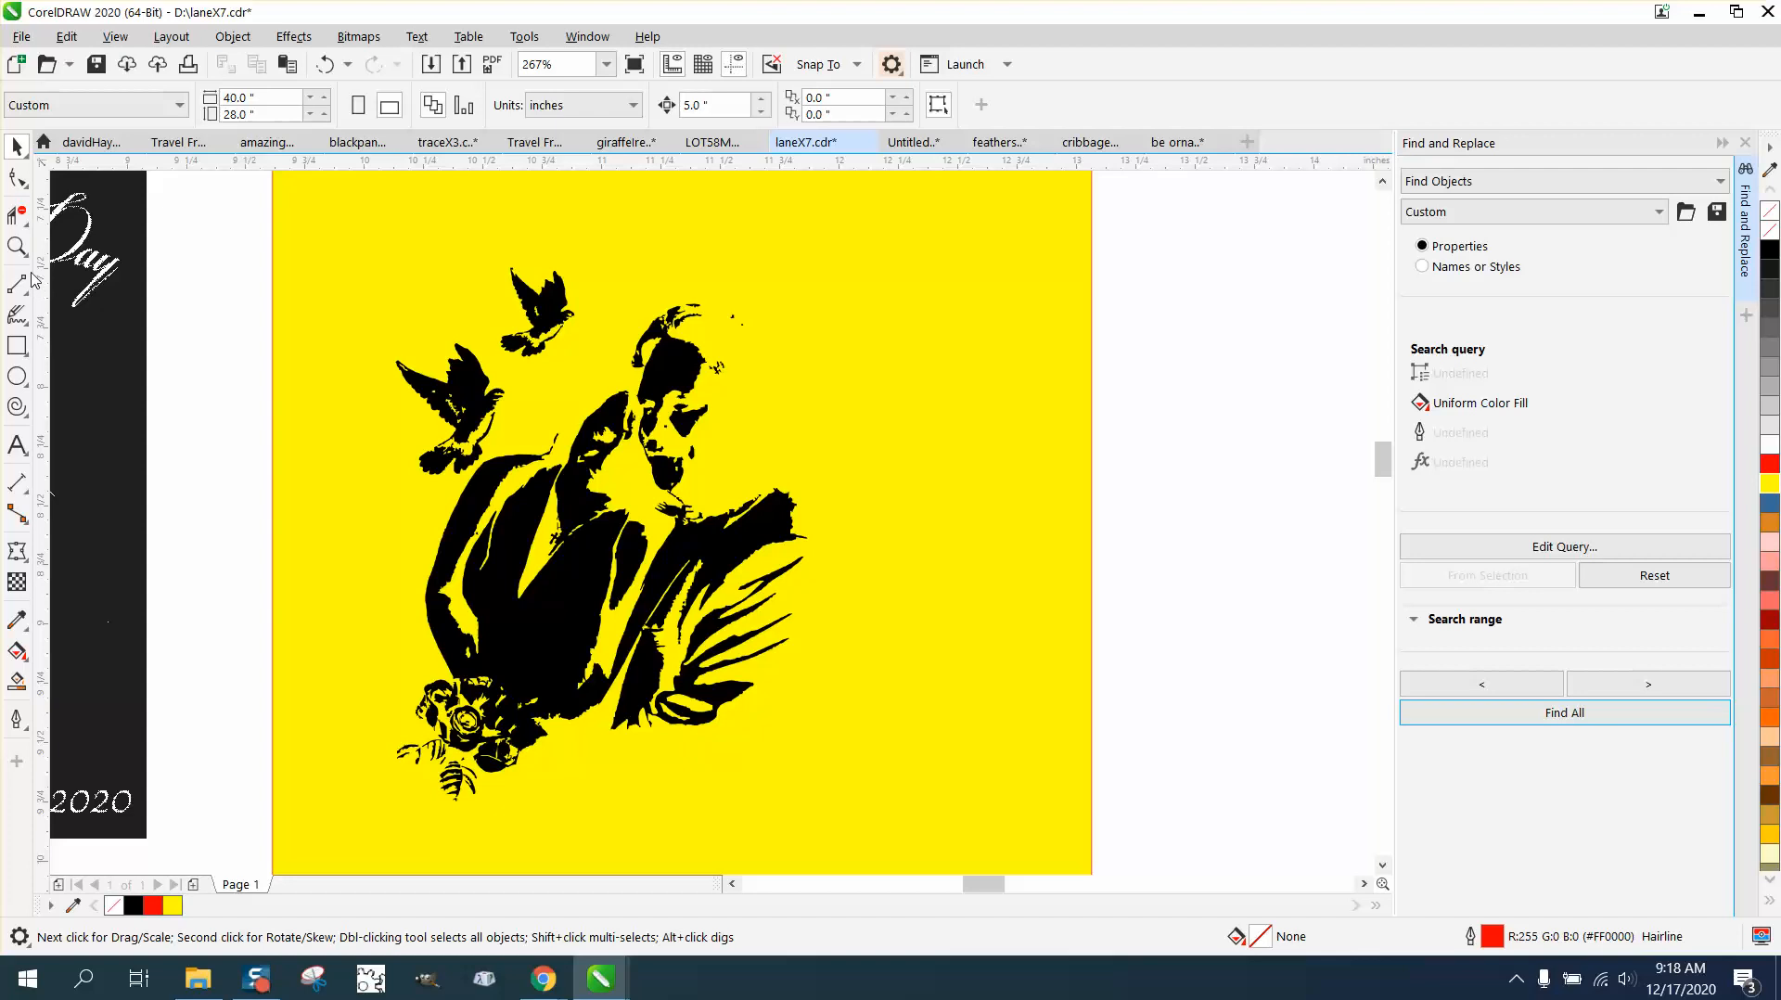
# Step: Examine the couple's heads and the doves in the trace against the yellow background, and compare with the original bitmap
pyautogui.click(17, 246)
pyautogui.moveTo(652, 309); pyautogui.dragTo(813, 440)
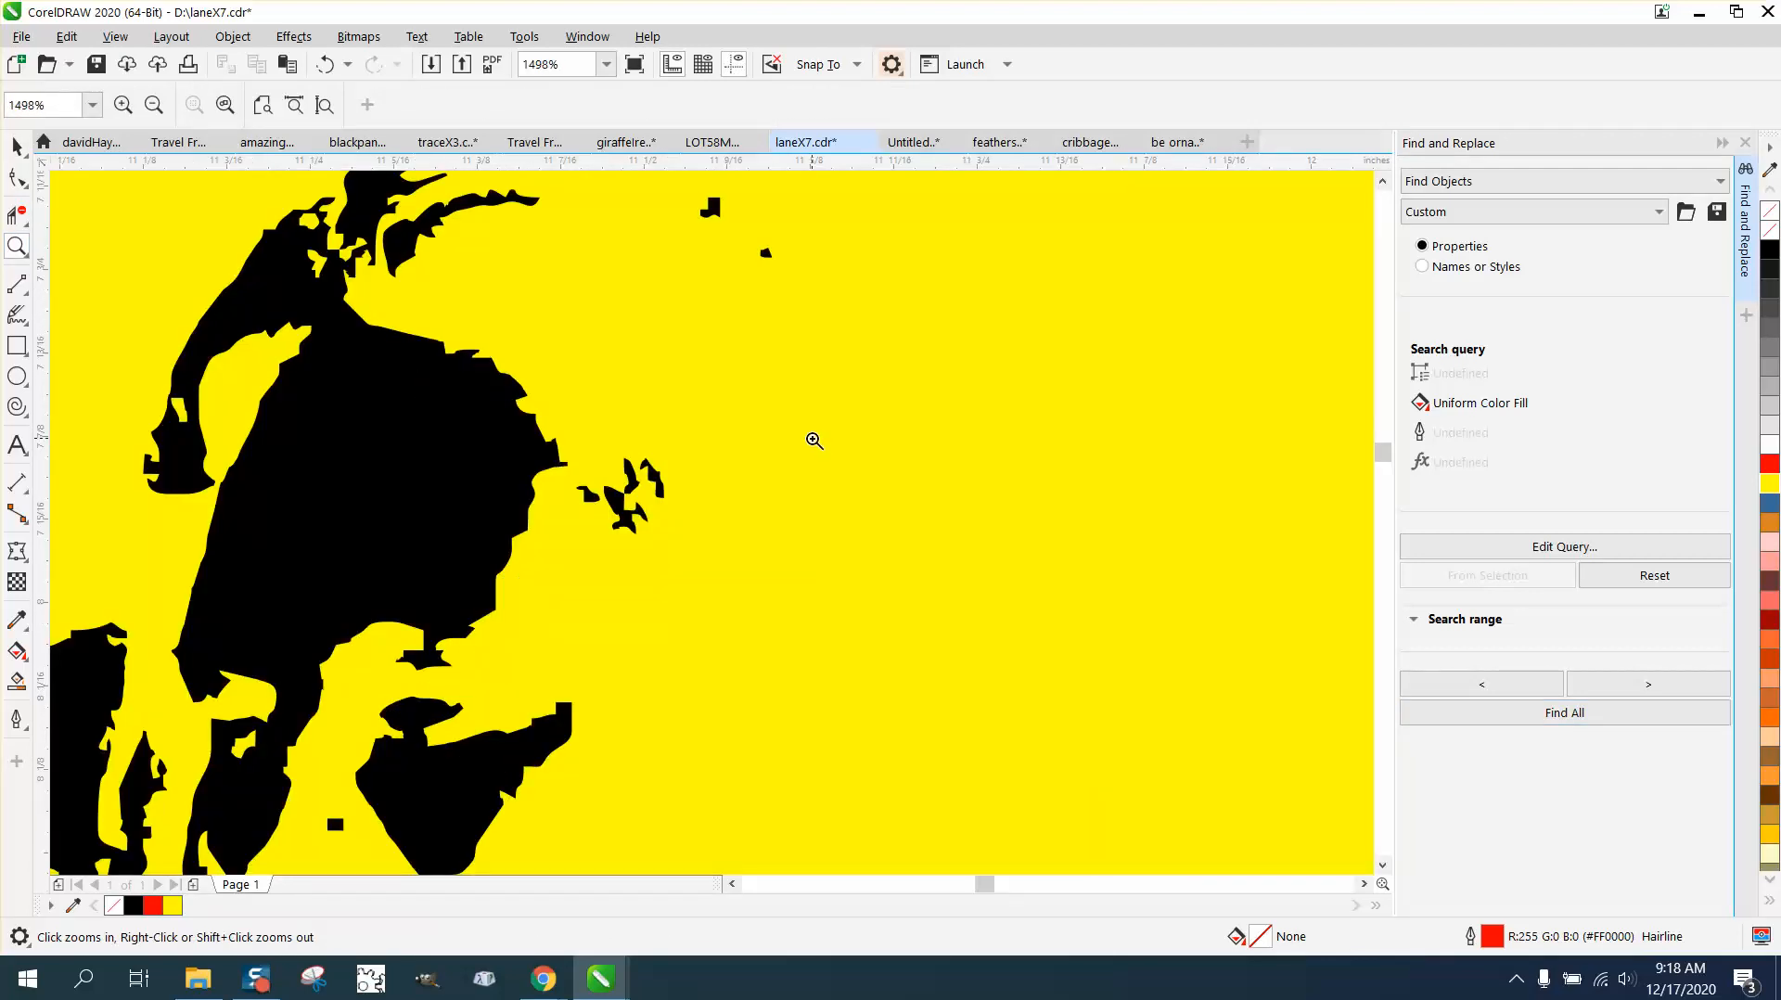
pyautogui.scroll(-2, 813, 441)
pyautogui.scroll(-1, 880, 451)
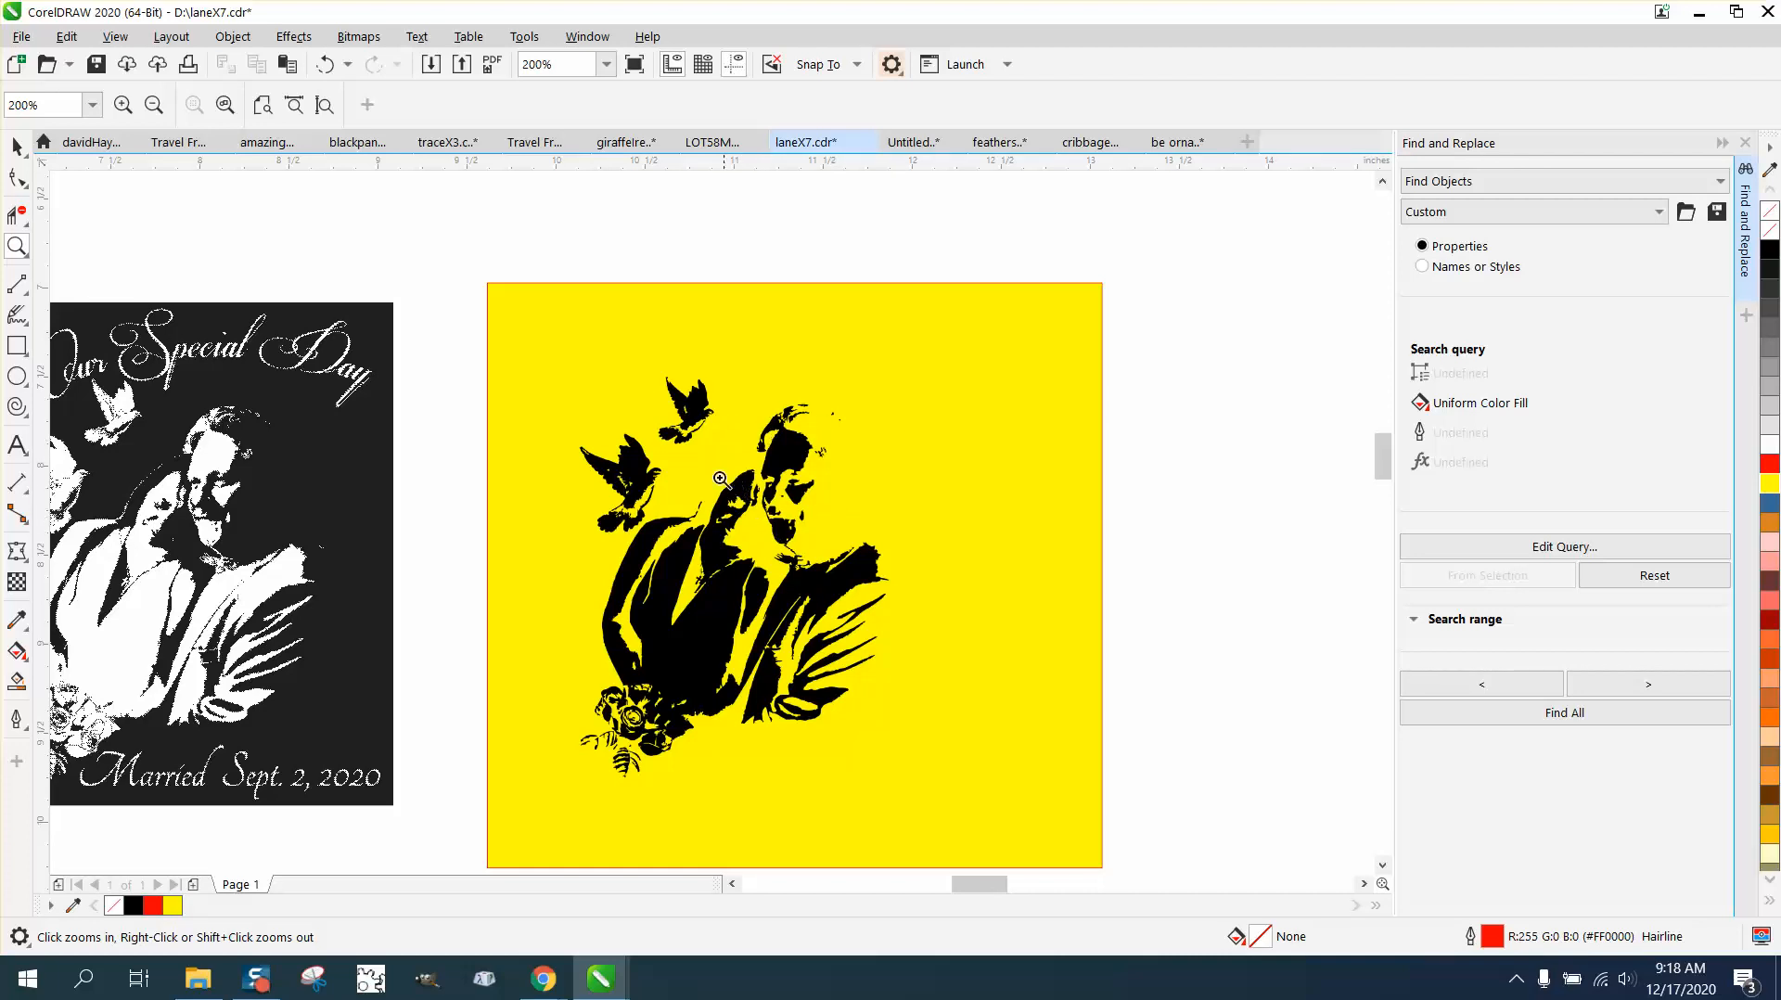
pyautogui.moveTo(649, 405); pyautogui.dragTo(776, 462)
pyautogui.rightClick(775, 461)
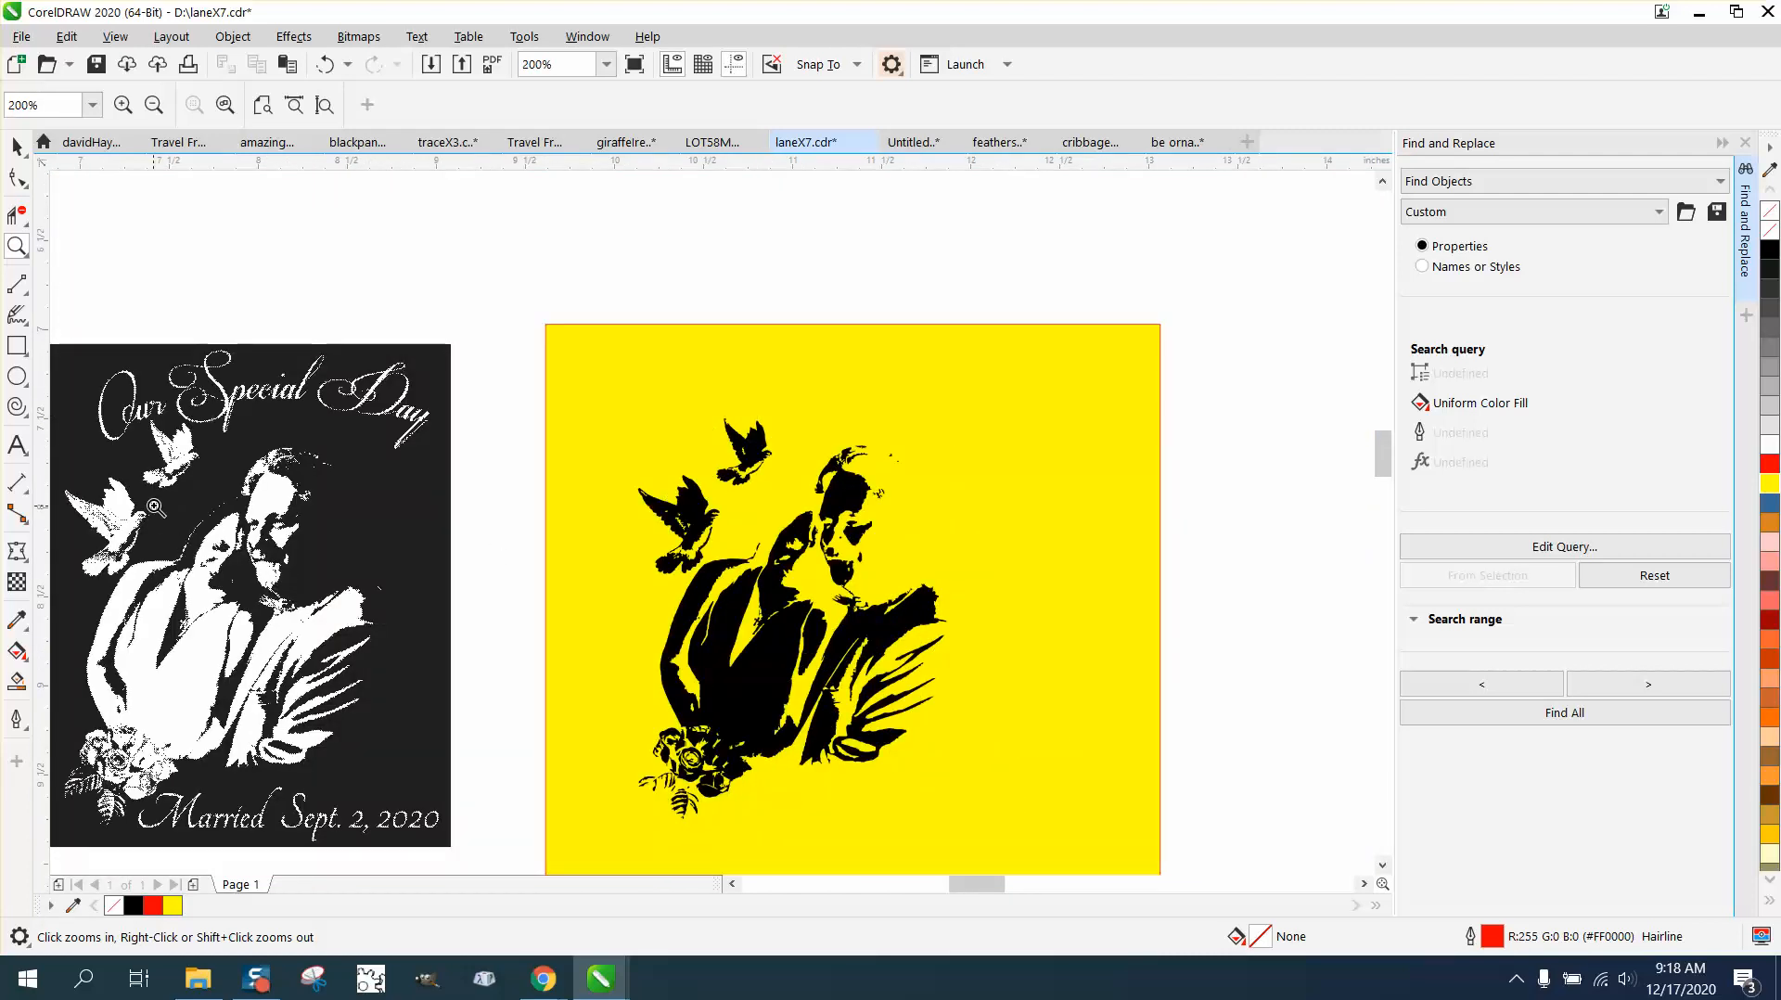
pyautogui.moveTo(151, 482); pyautogui.dragTo(331, 590)
pyautogui.scroll(-3, 335, 582)
pyautogui.scroll(-2, 335, 583)
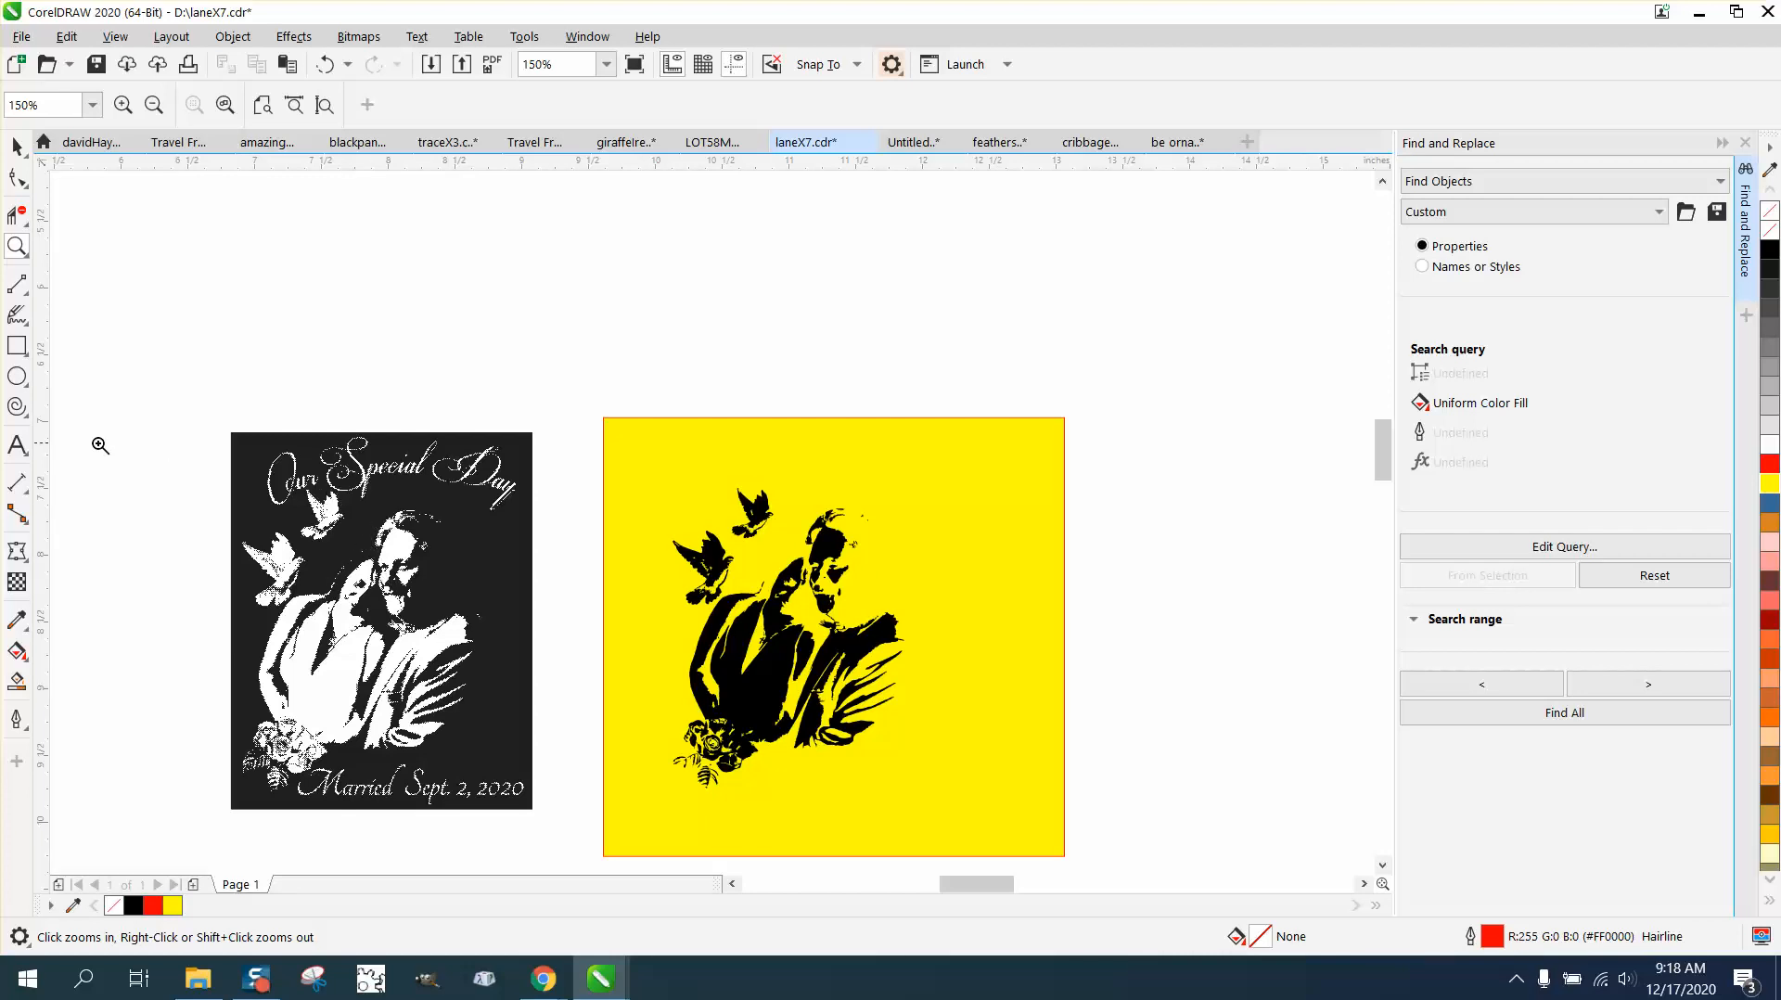
# Step: Add the artistic text "Our Special Day" above the yellow rectangle in 24 pt Arial
pyautogui.click(17, 444)
pyautogui.click(604, 365)
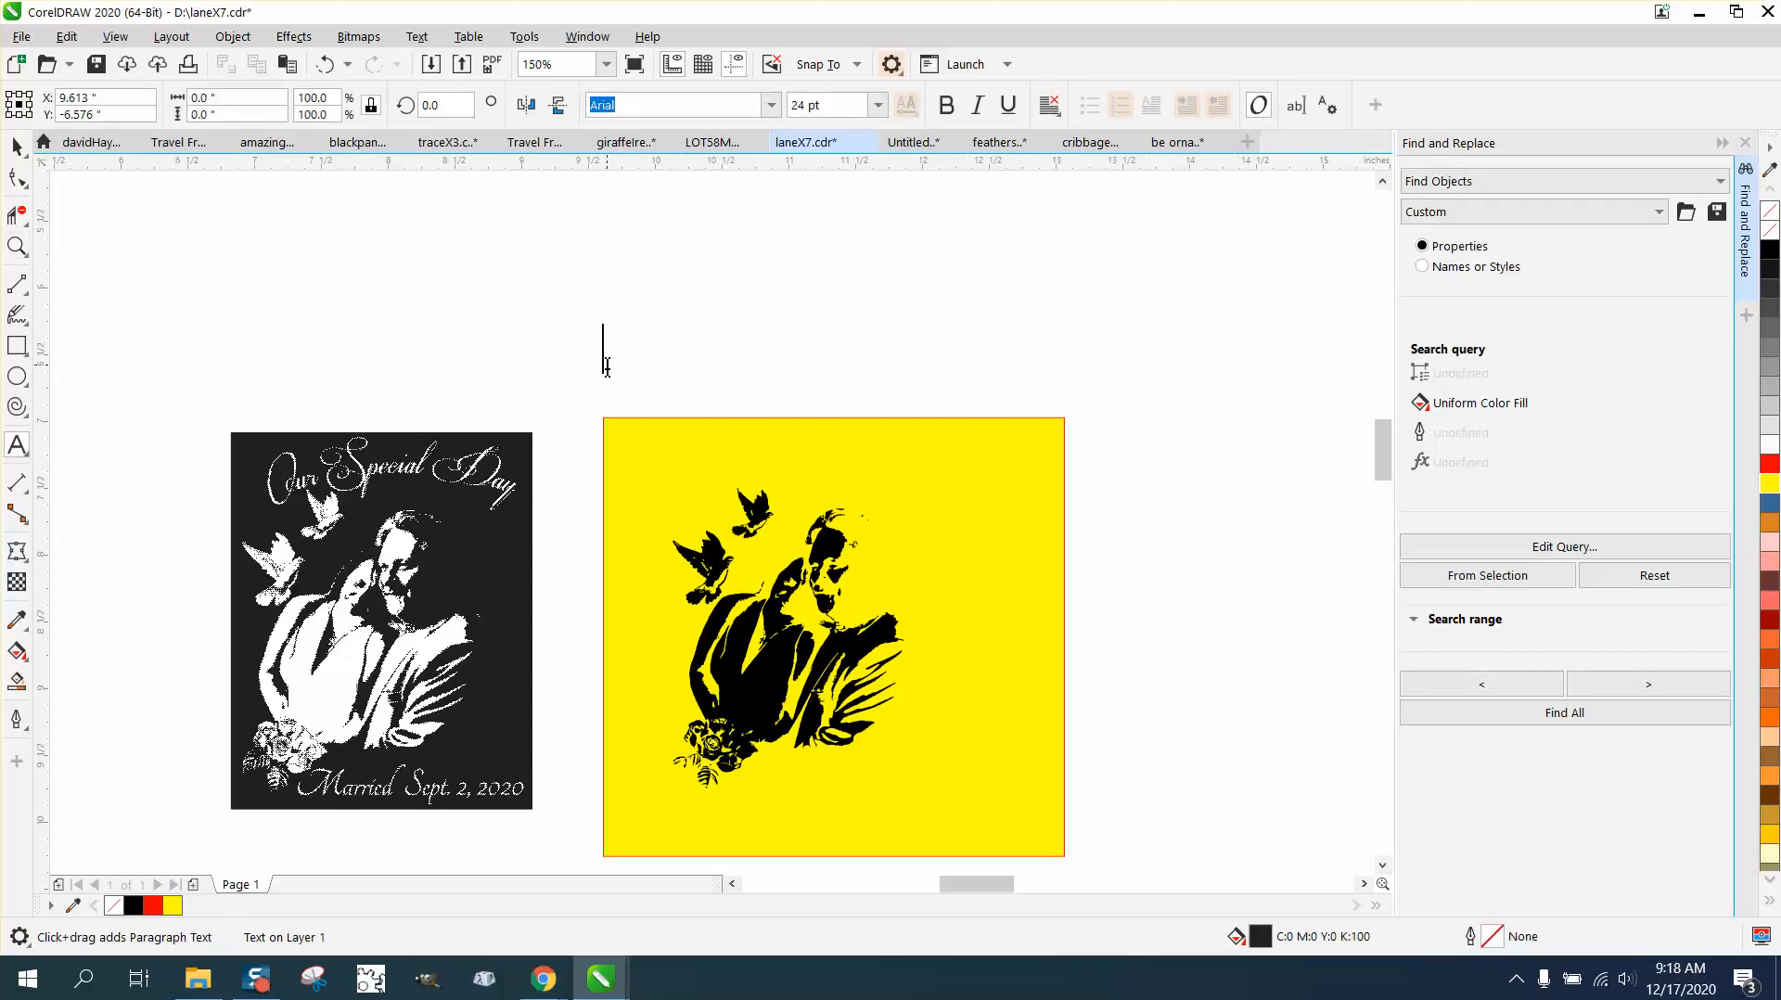
pyautogui.write('Our ')
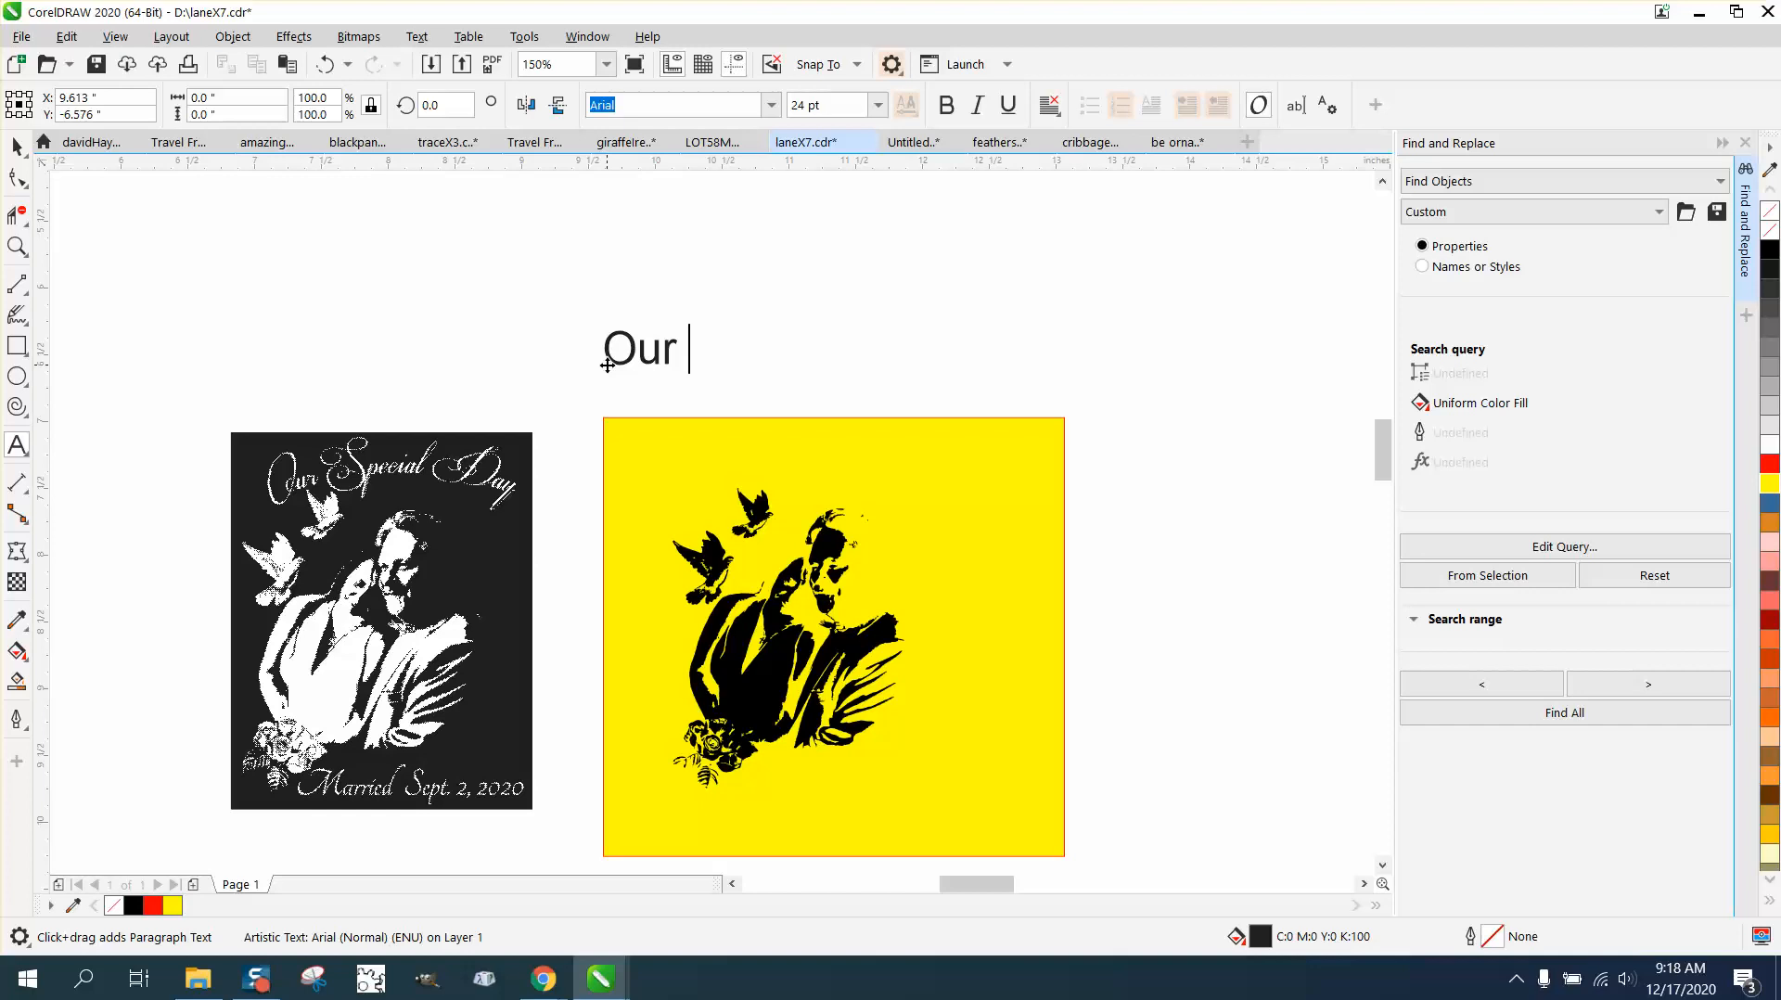
pyautogui.write('Sp')
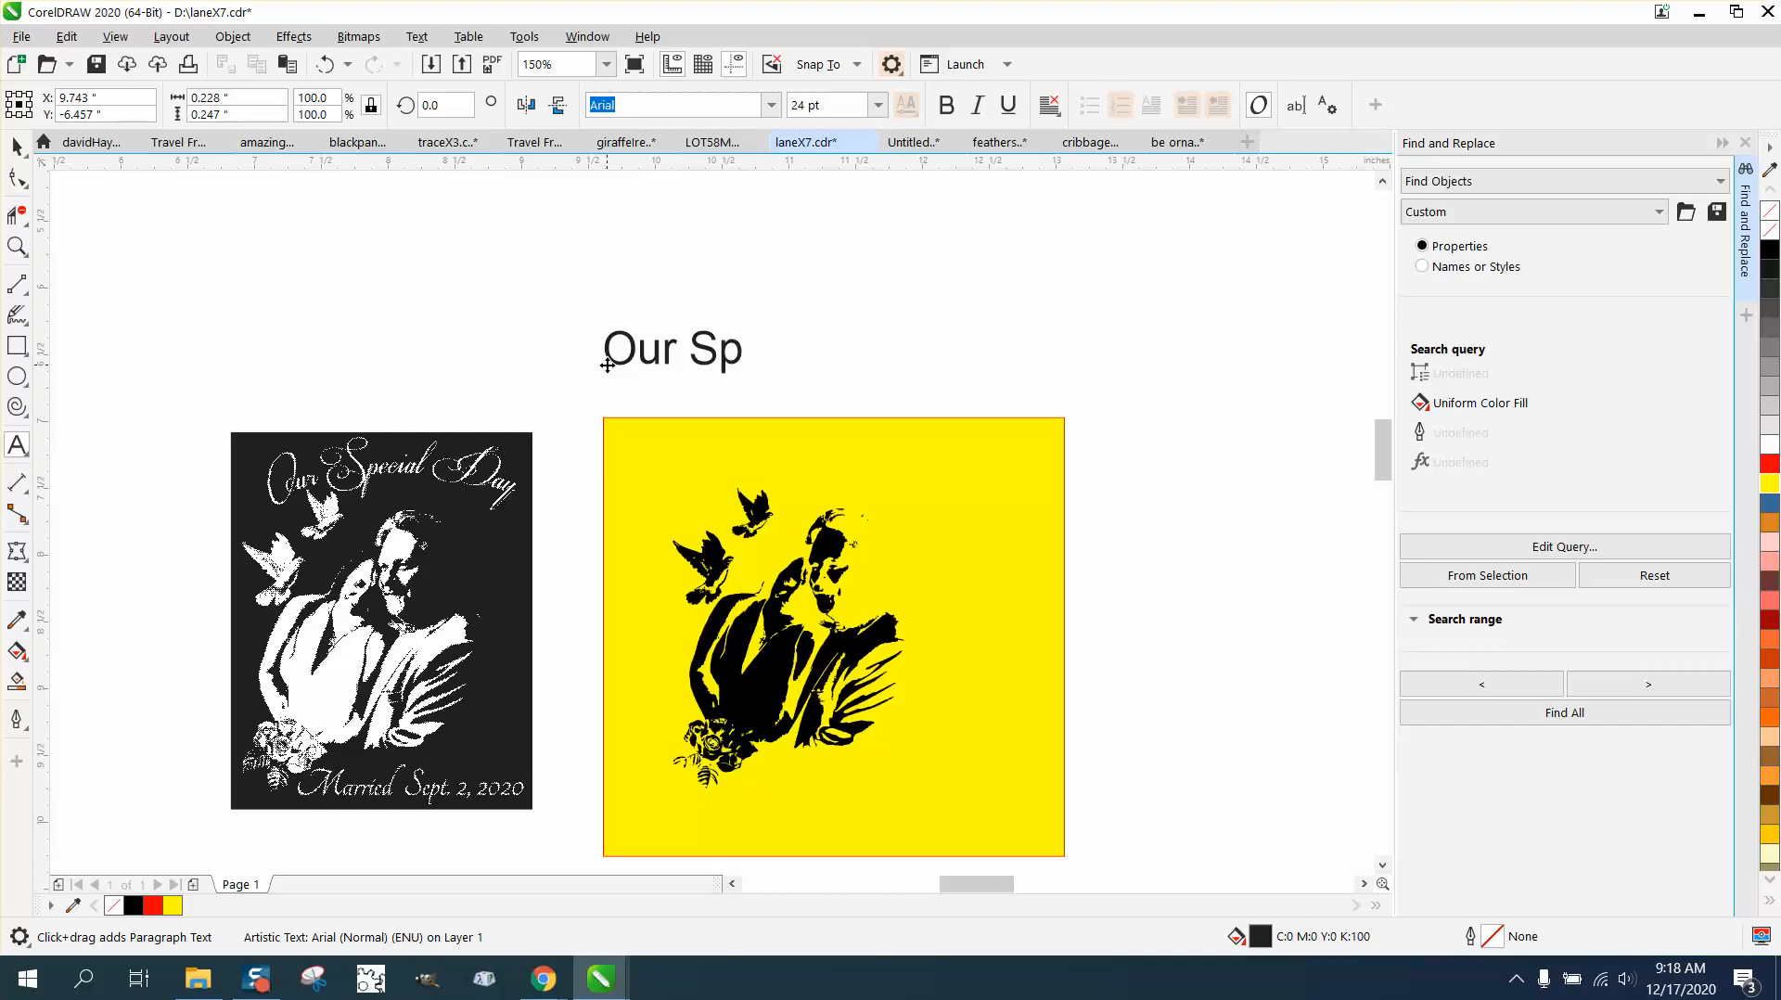
pyautogui.write('ecial')
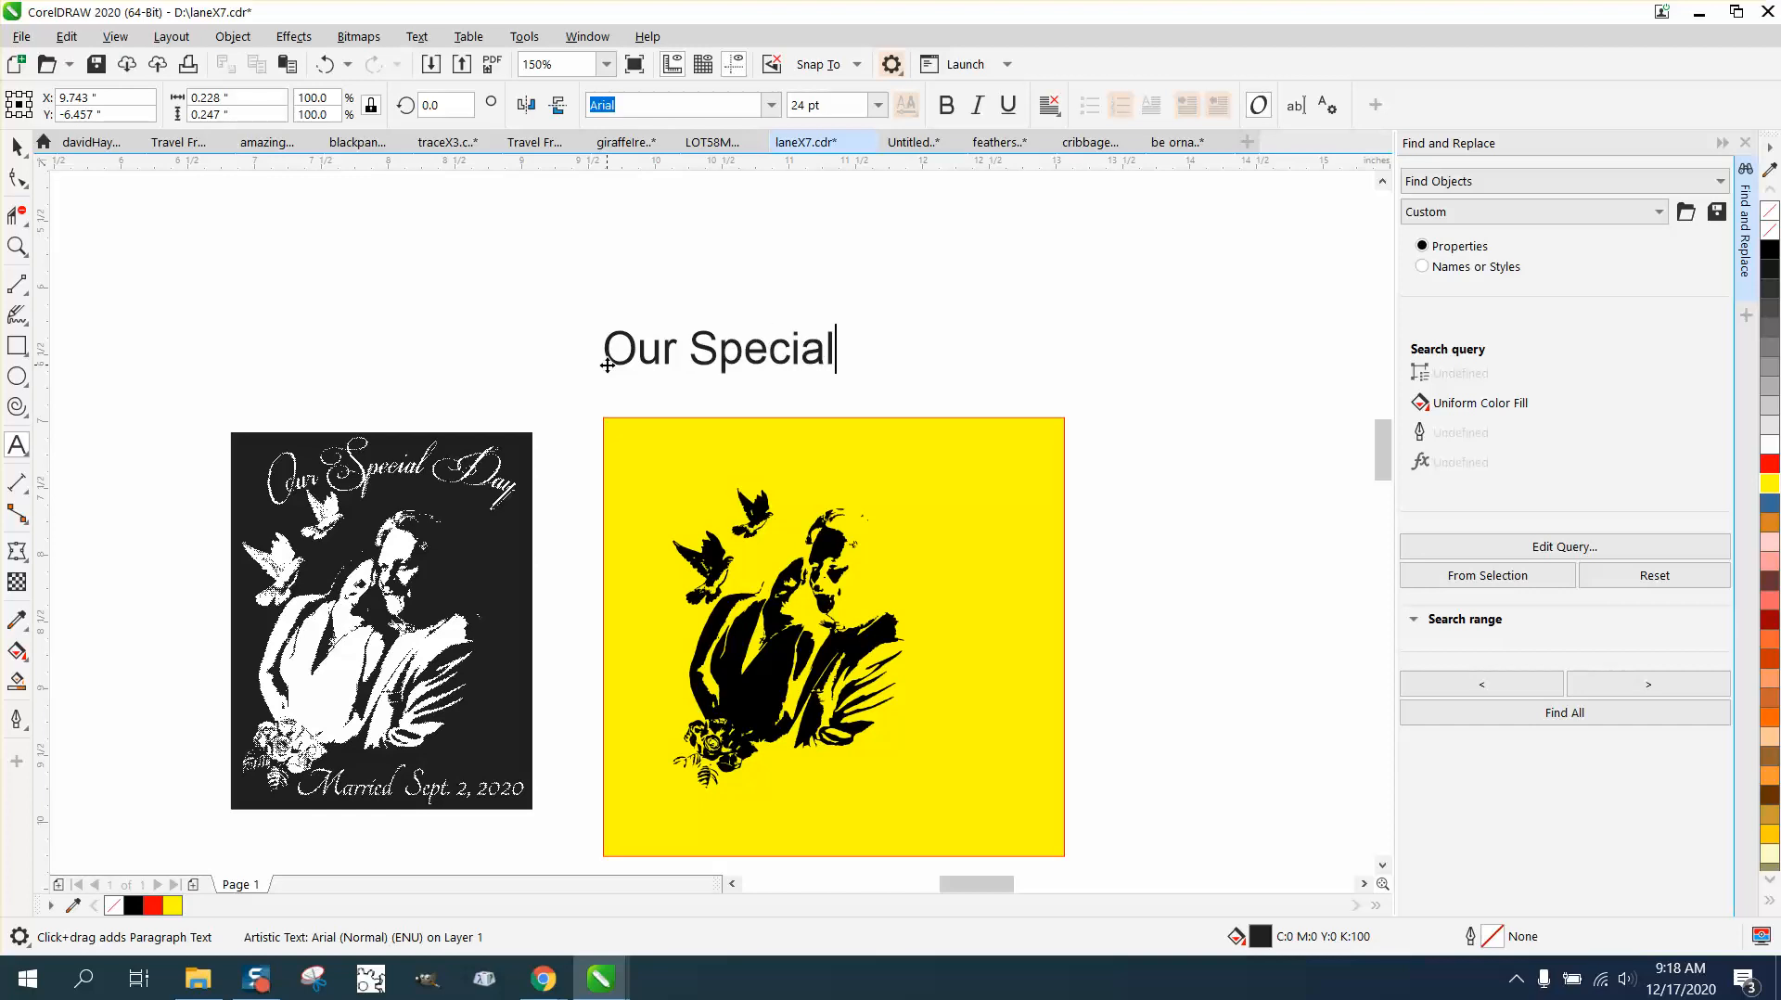
pyautogui.write(' Dau')
pyautogui.press('BackSpace')
pyautogui.write('u')
pyautogui.press('BackSpace')
pyautogui.press('BackSpace')
pyautogui.write('y')
pyautogui.press('BackSpace')
pyautogui.write('AYU')
pyautogui.press('BackSpace')
pyautogui.press('BackSpace')
pyautogui.press('BackSpace')
pyautogui.write('ay')
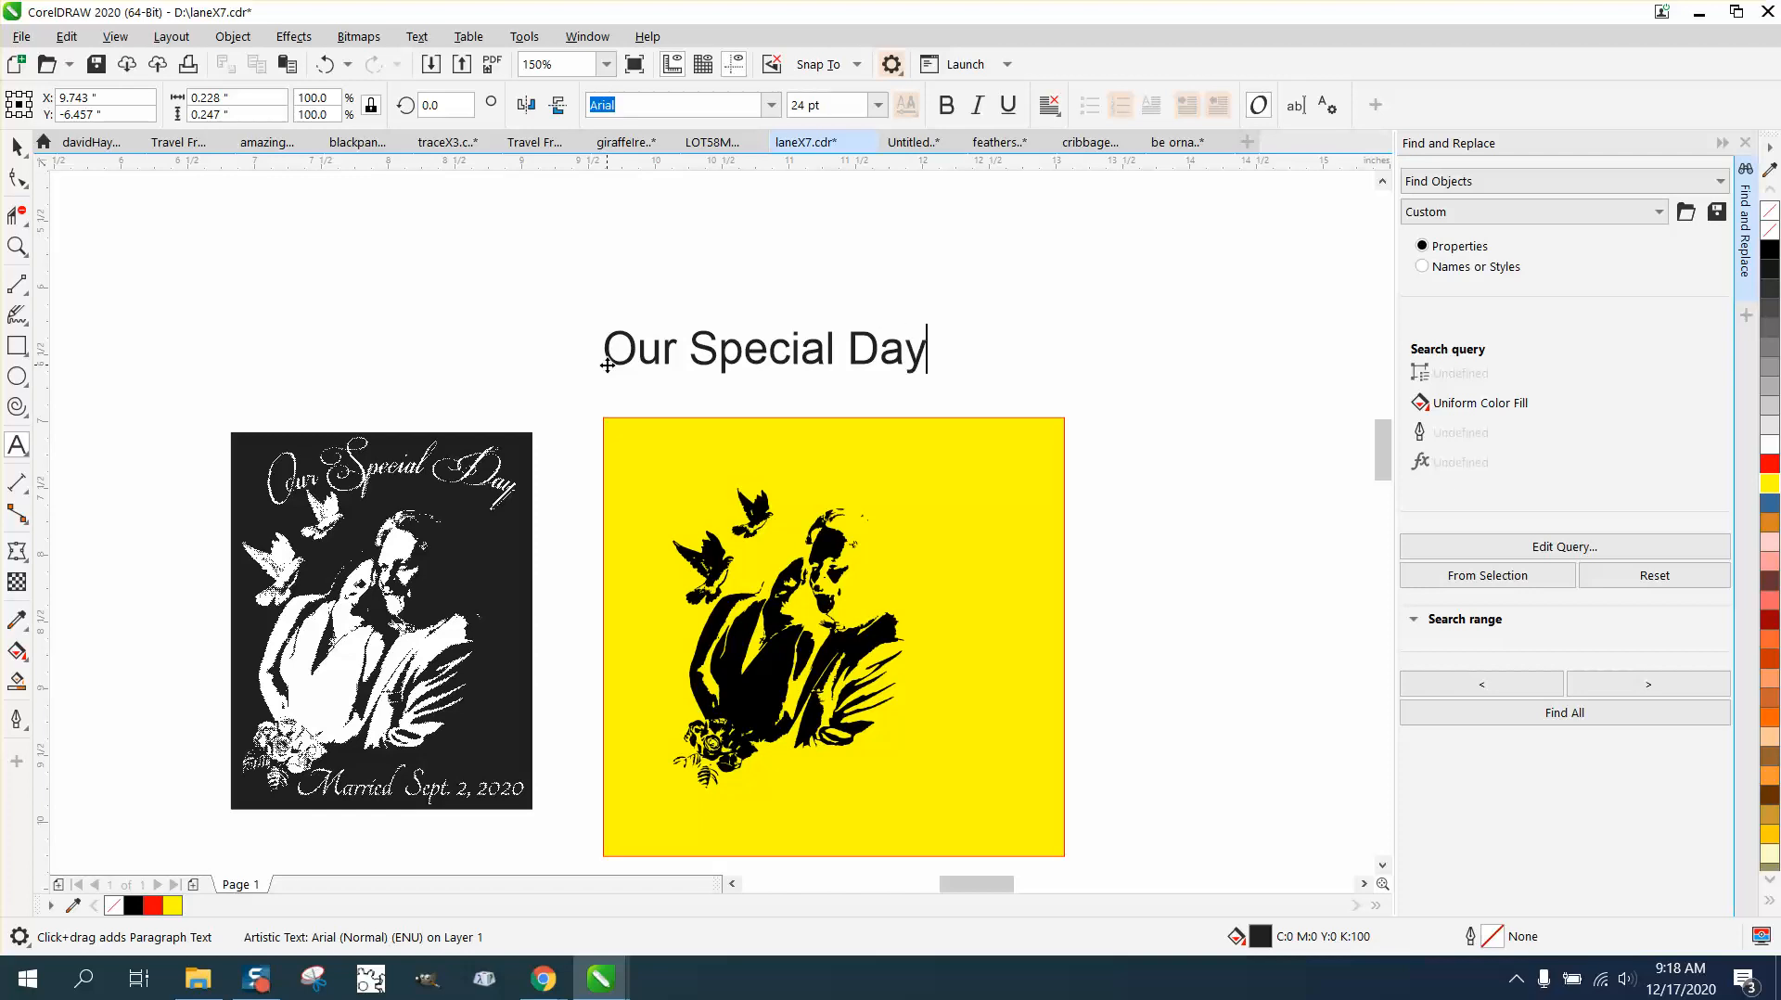
pyautogui.press('Escape')
# Step: Delete the yellow rectangle behind the traced couple
pyautogui.click(17, 145)
pyautogui.click(636, 448)
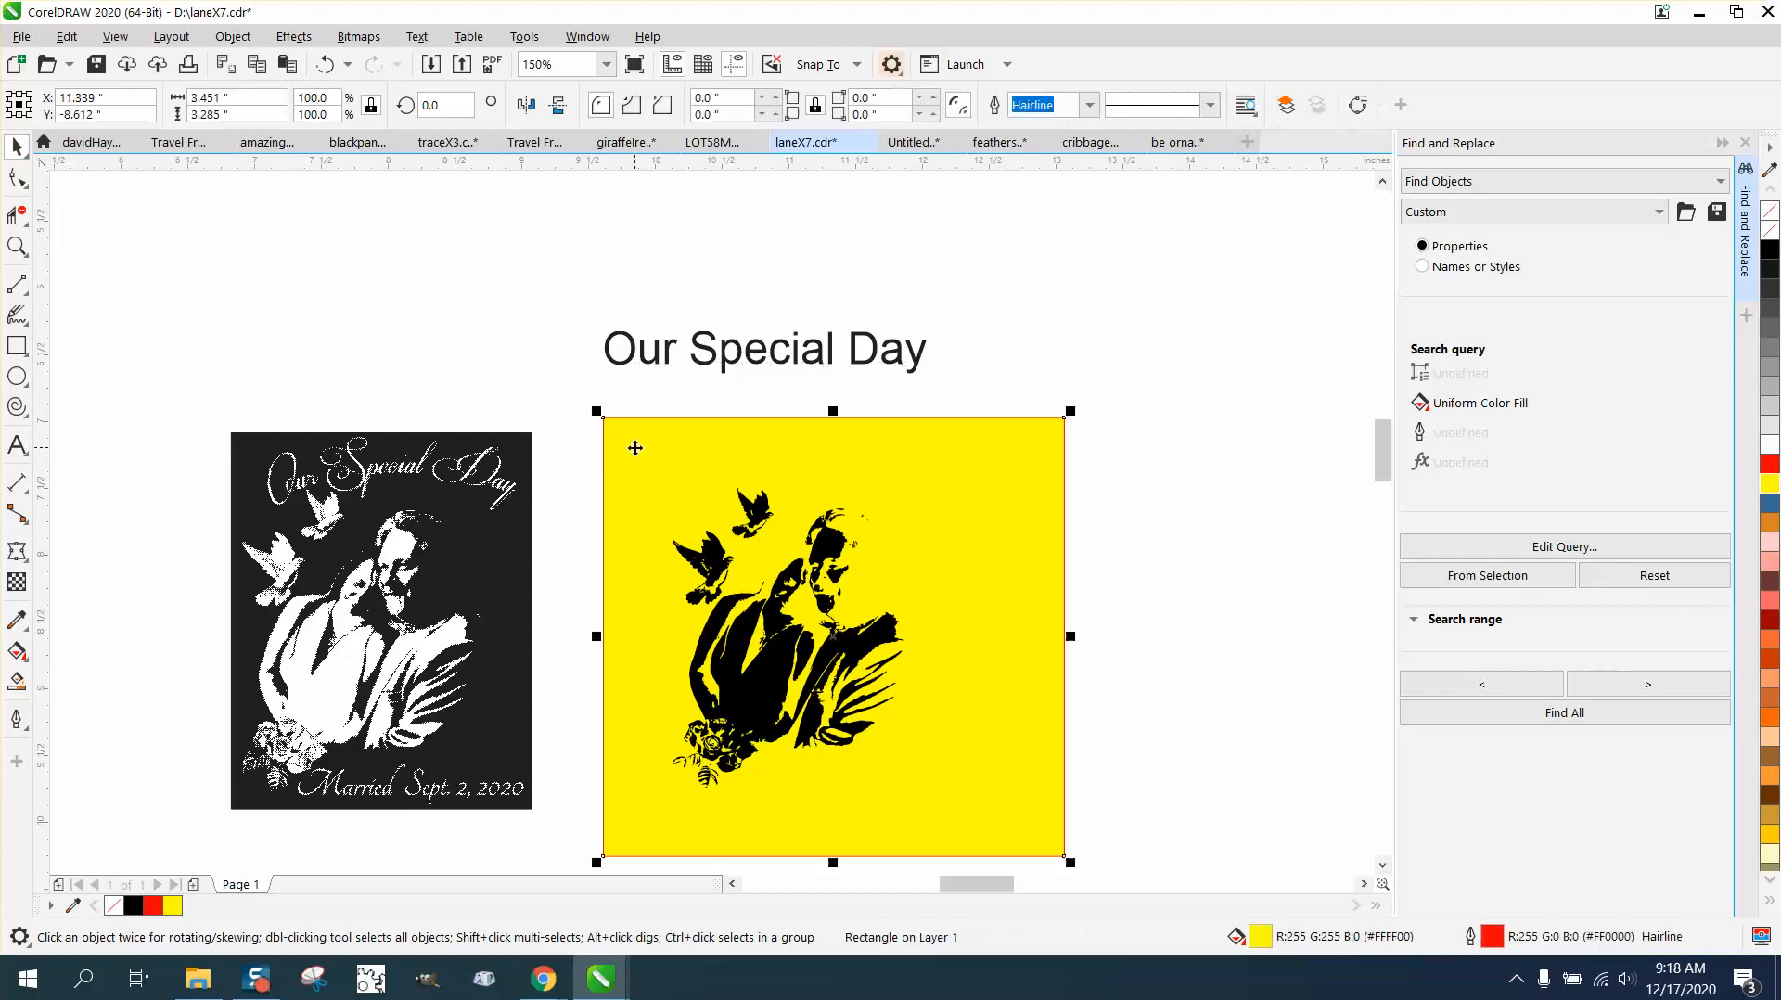
pyautogui.press('Delete')
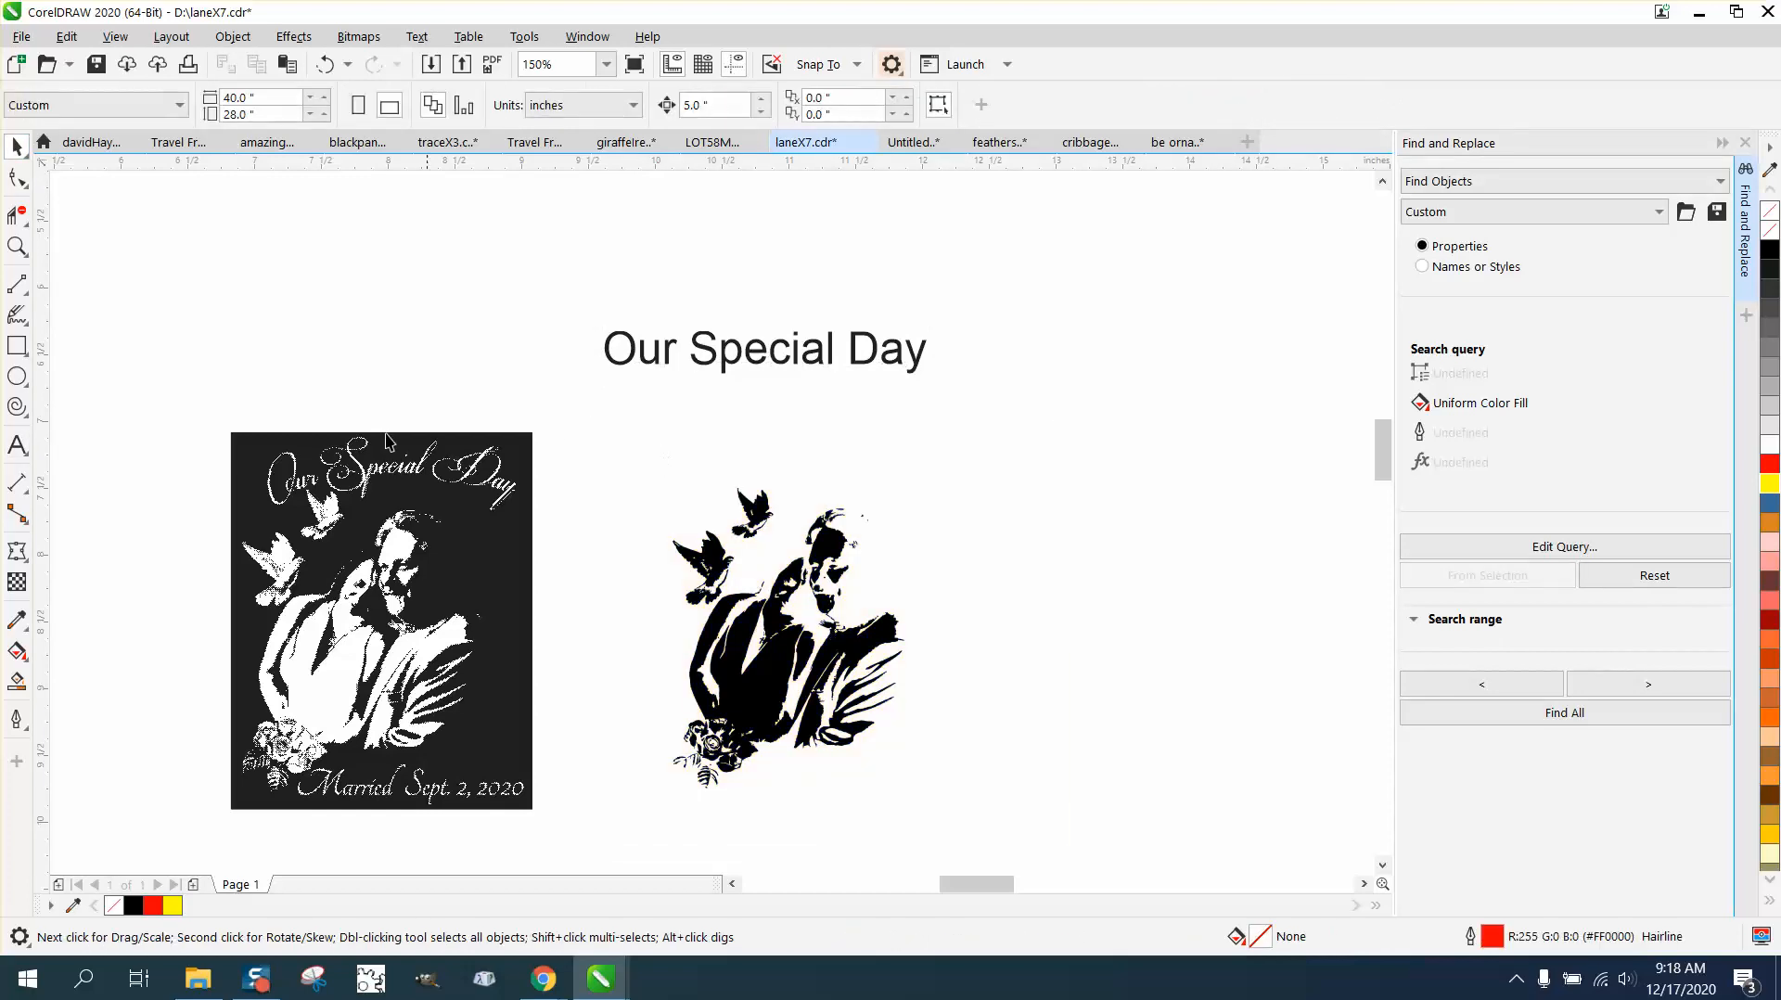
# Step: Draw a 3-point curve arching over the doves and couple, about 2.2 in wide and 0.37 in high
pyautogui.click(28, 357)
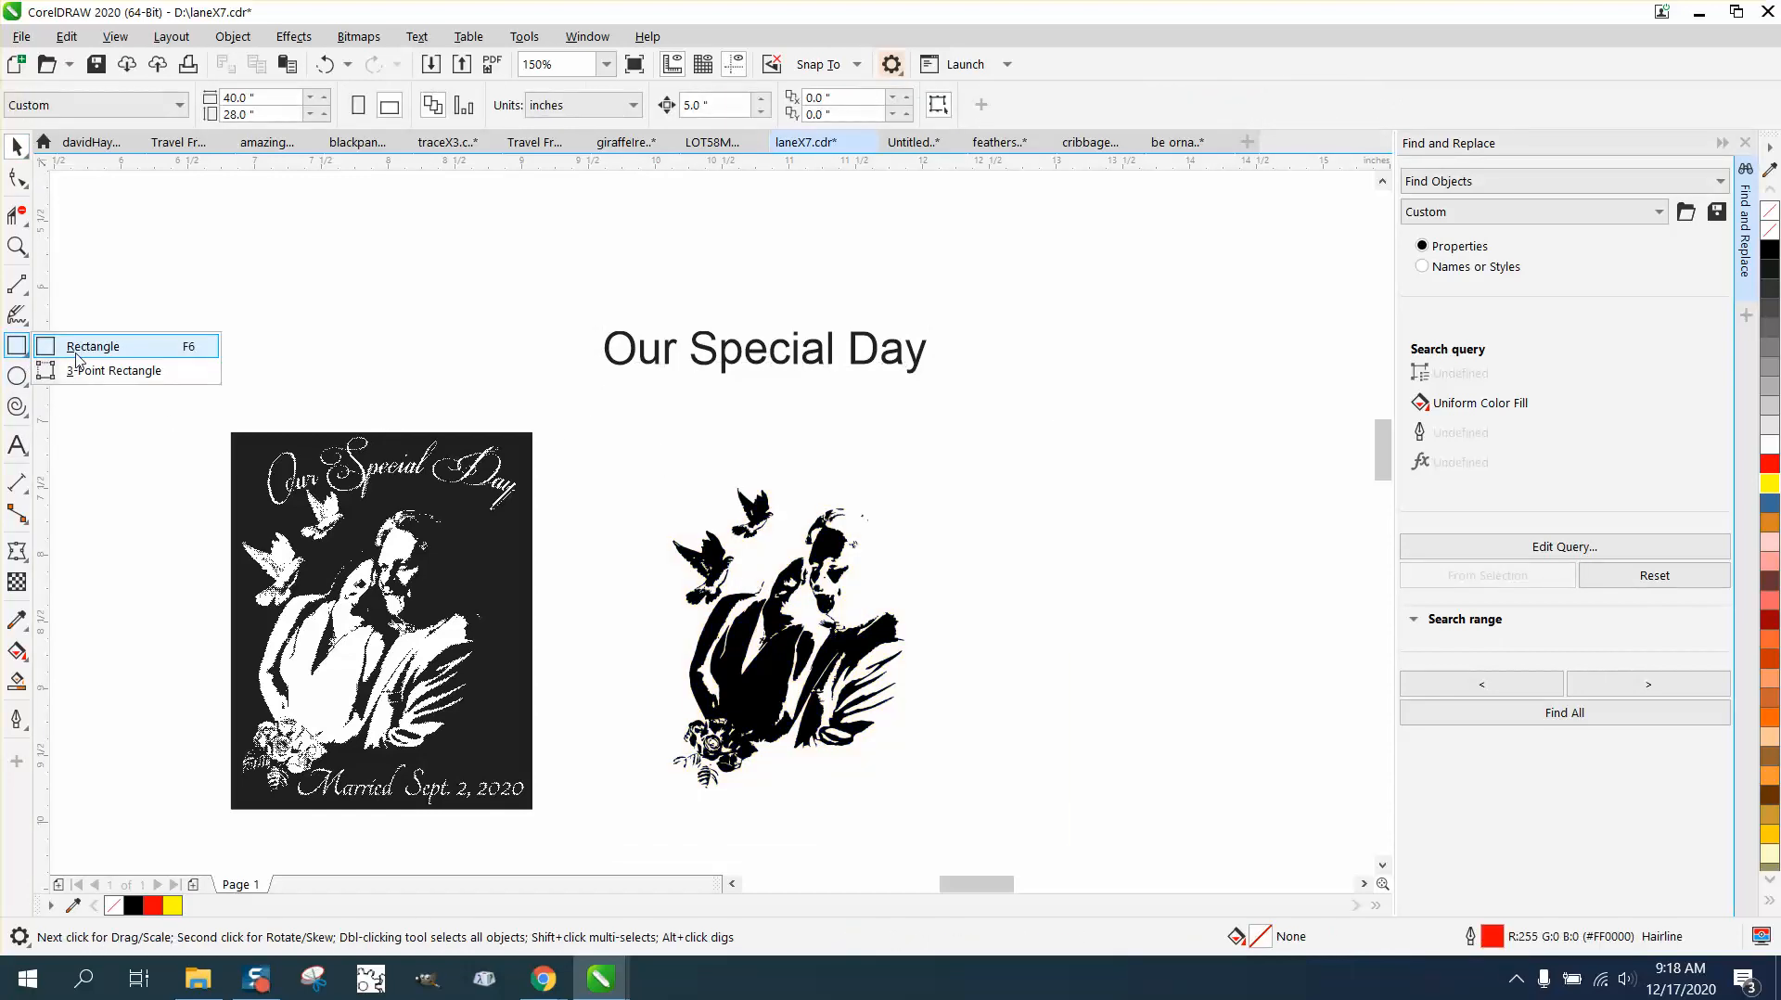
pyautogui.click(30, 313)
pyautogui.click(22, 287)
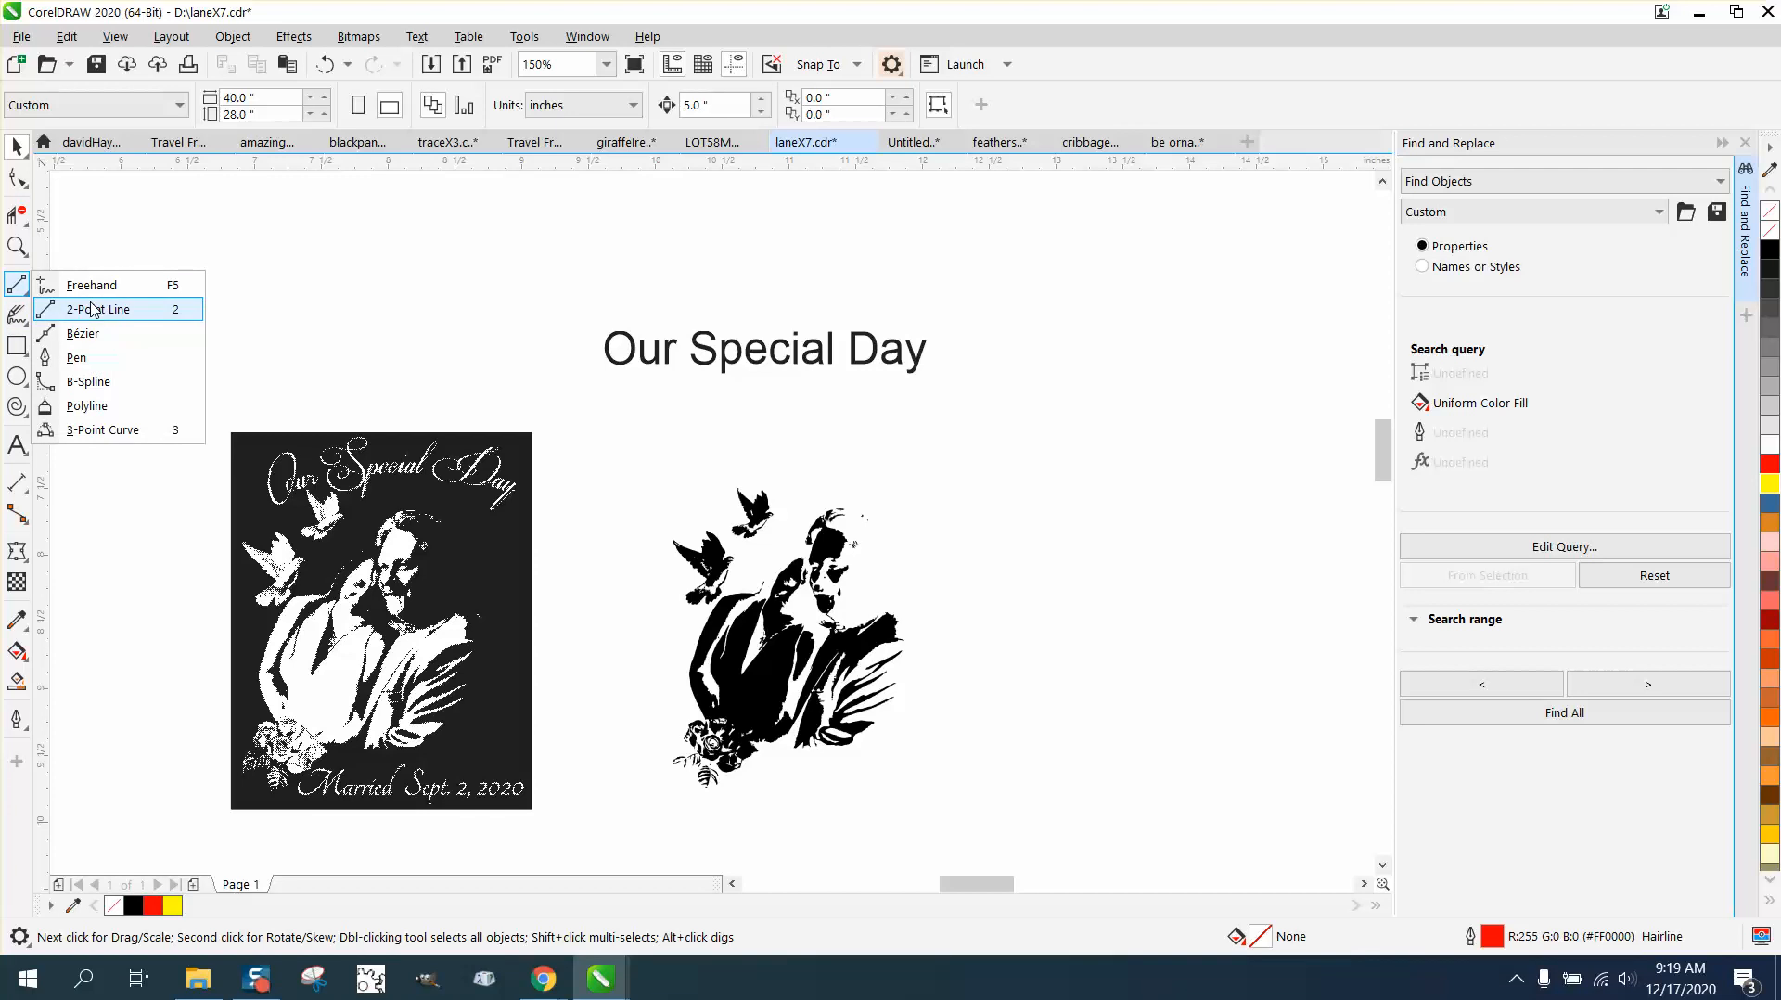
pyautogui.click(141, 429)
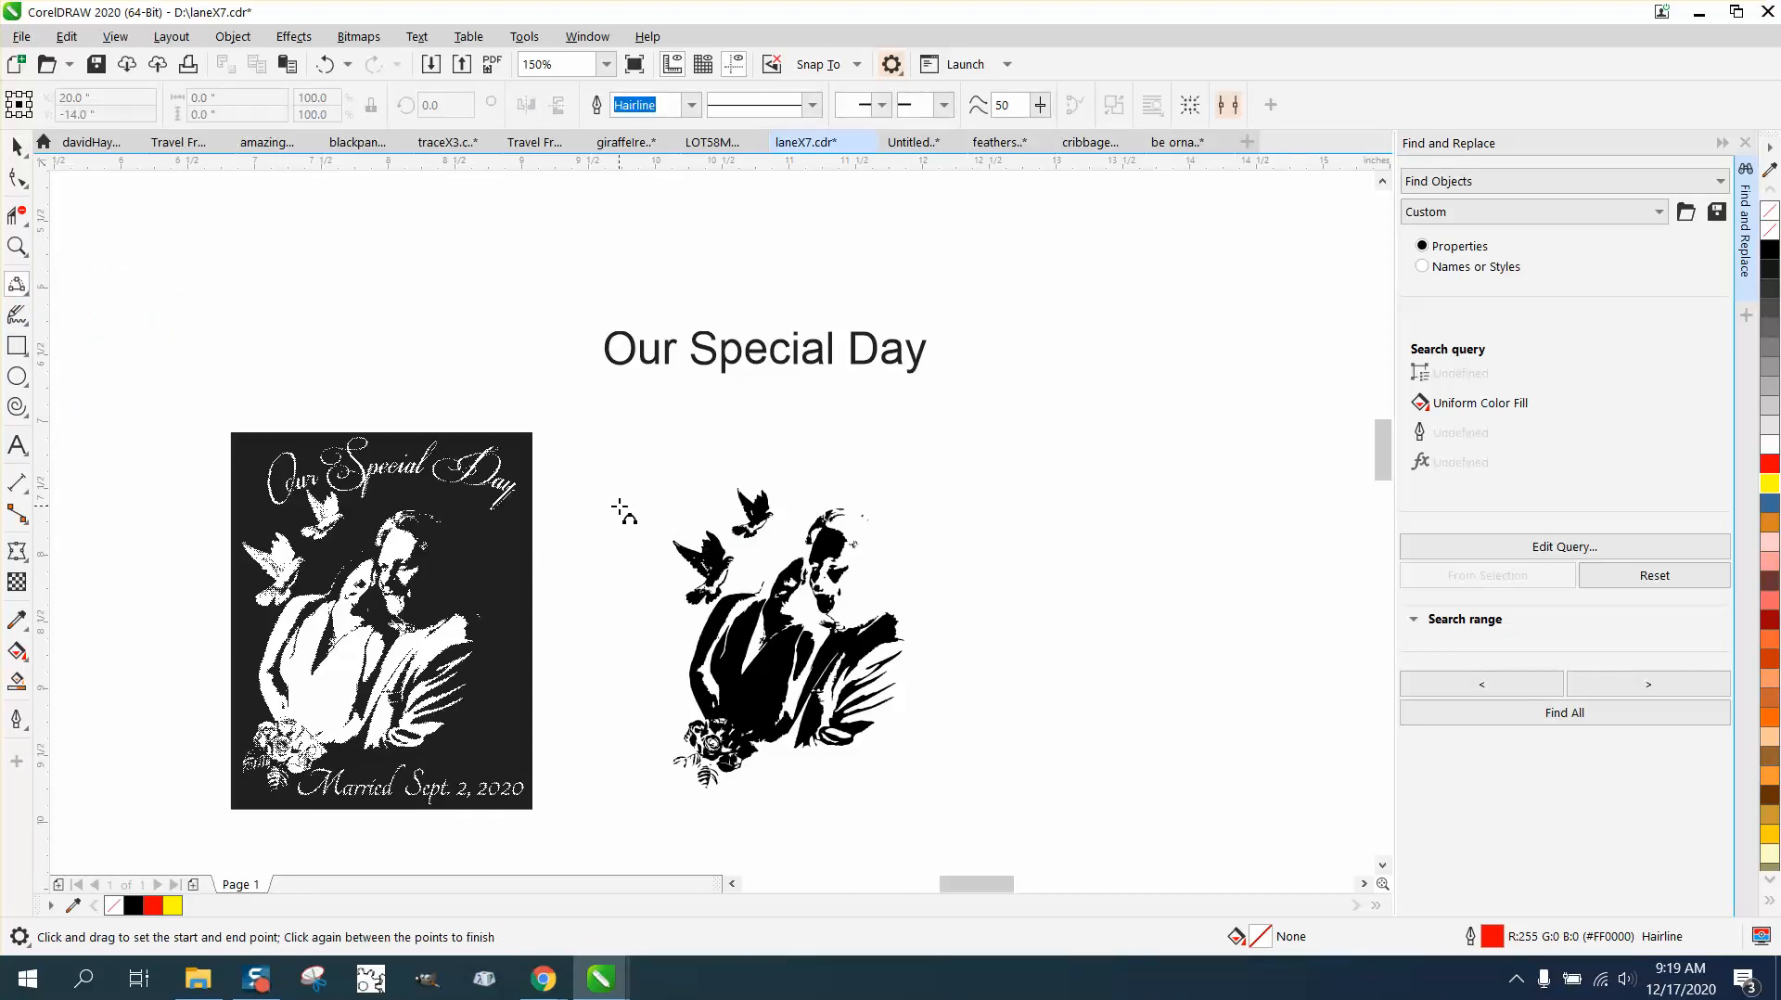
pyautogui.moveTo(631, 522); pyautogui.dragTo(926, 521)
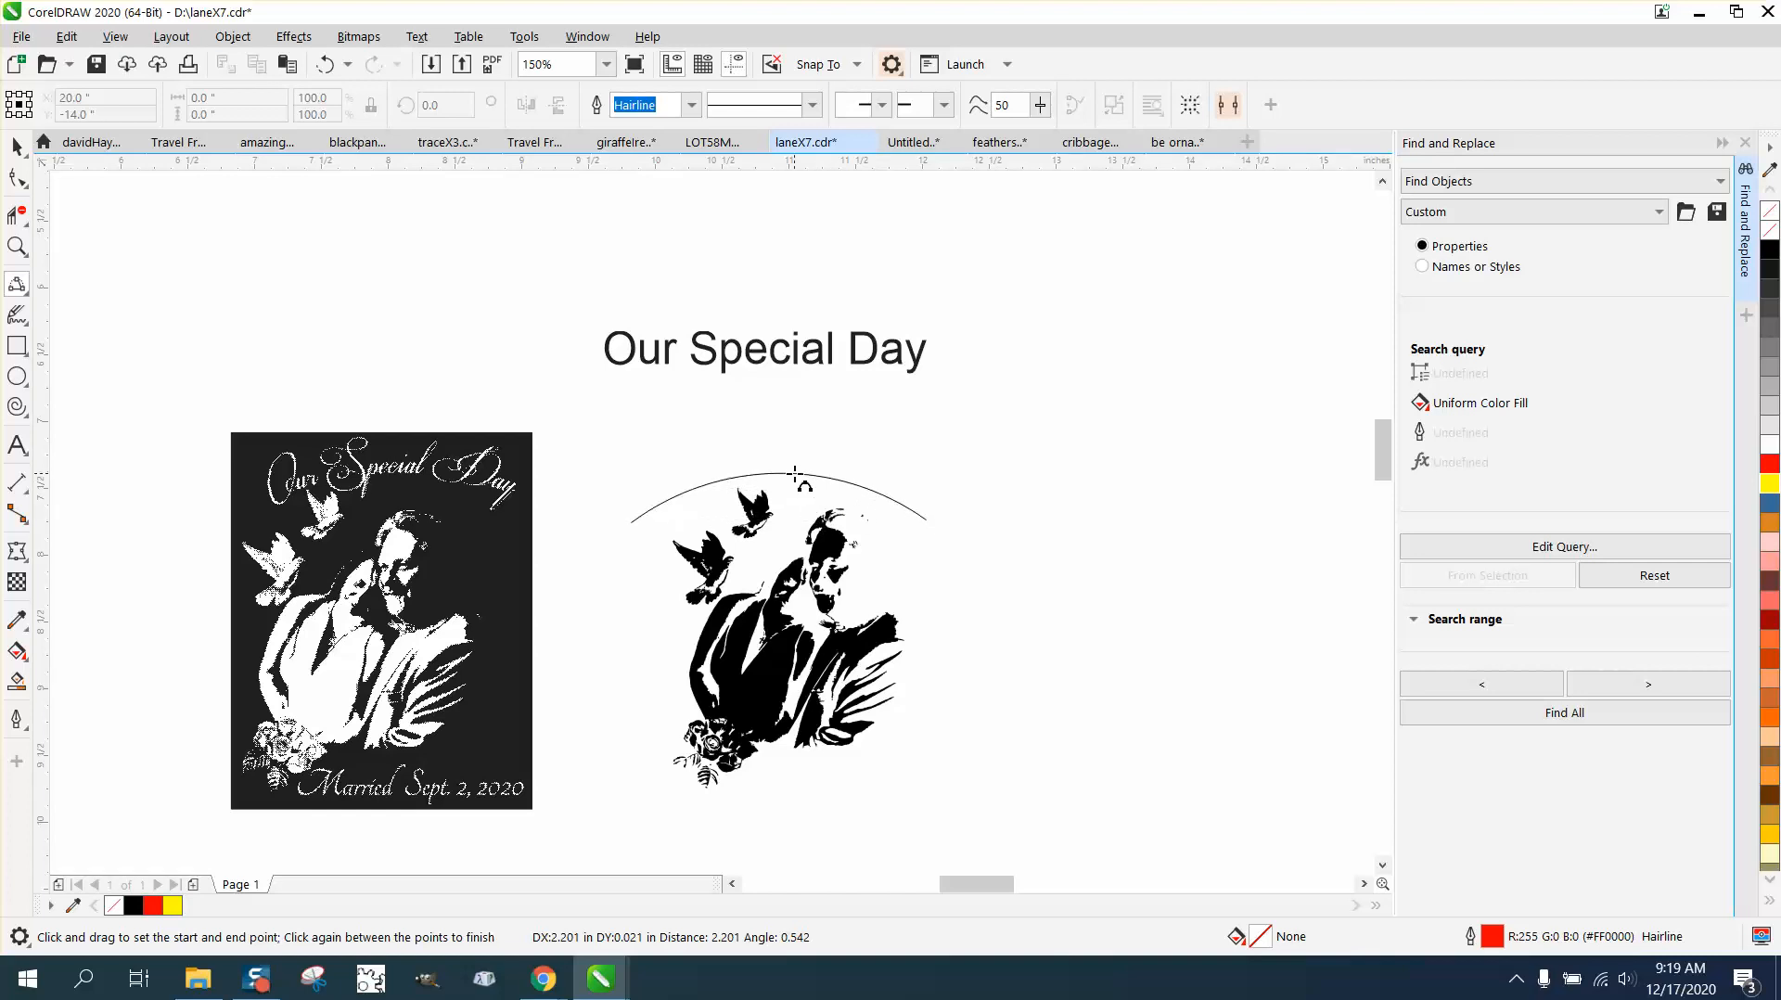
pyautogui.click(795, 475)
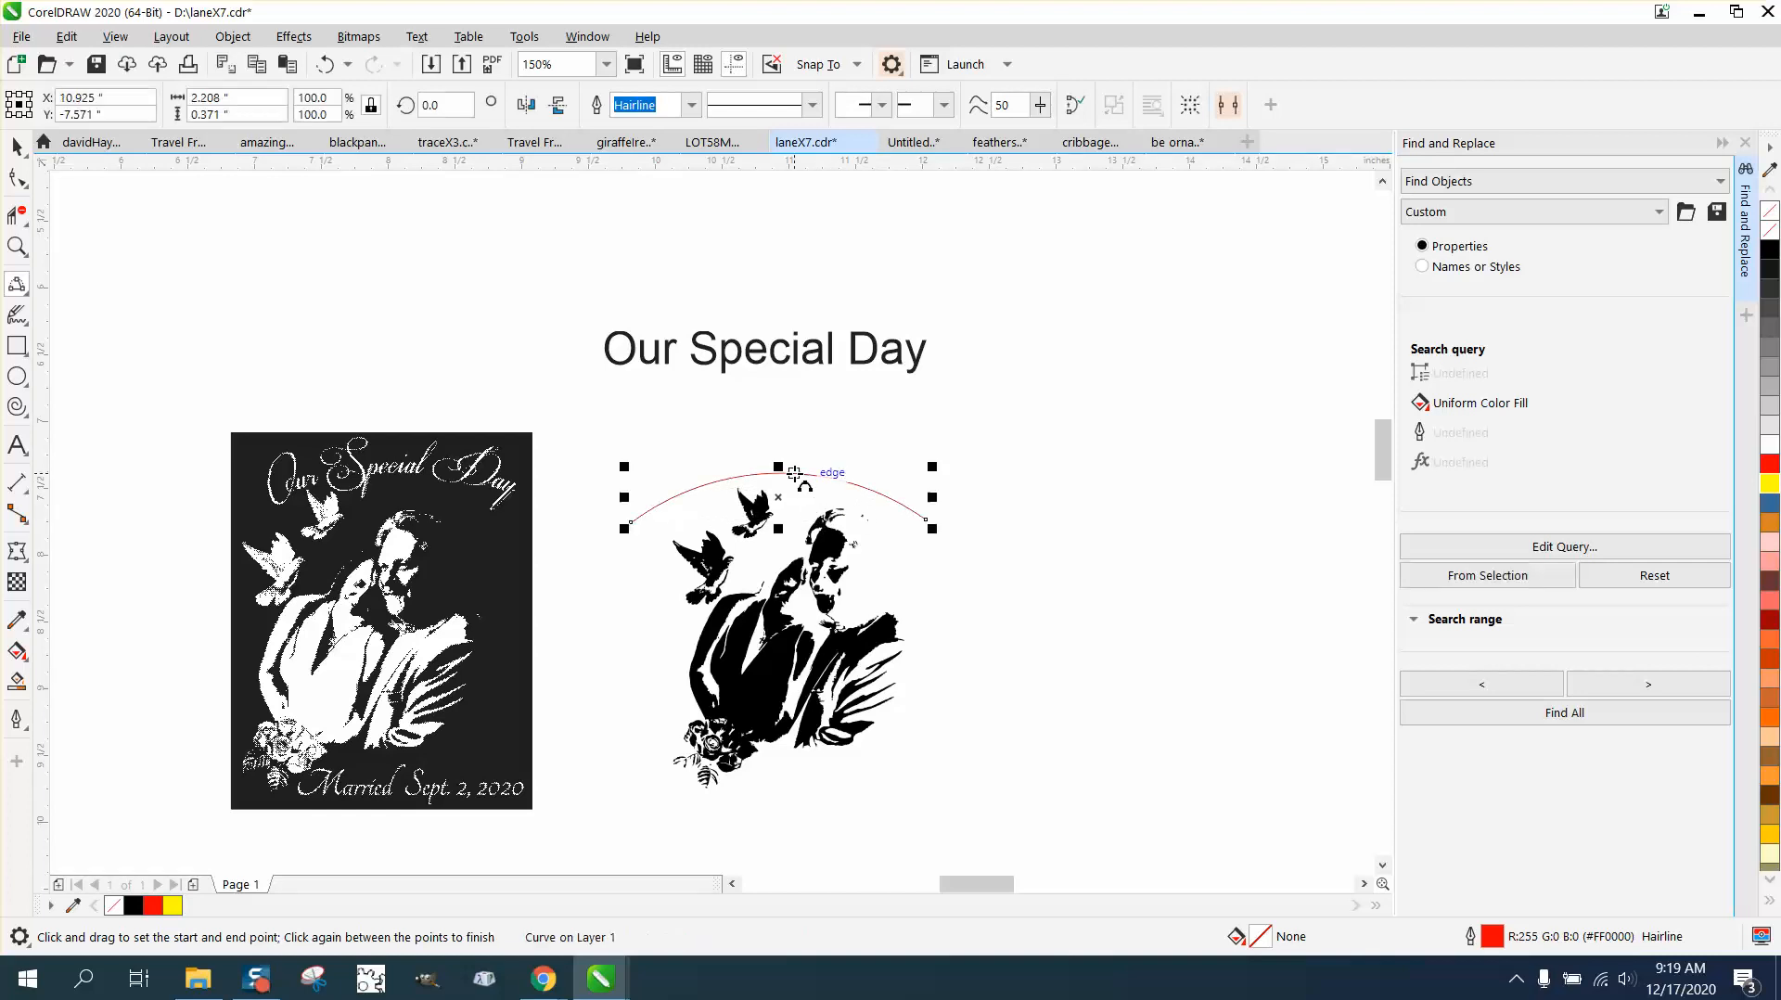
# Step: Change the font of the "Our Special Day" text to Autumn in November
pyautogui.click(17, 147)
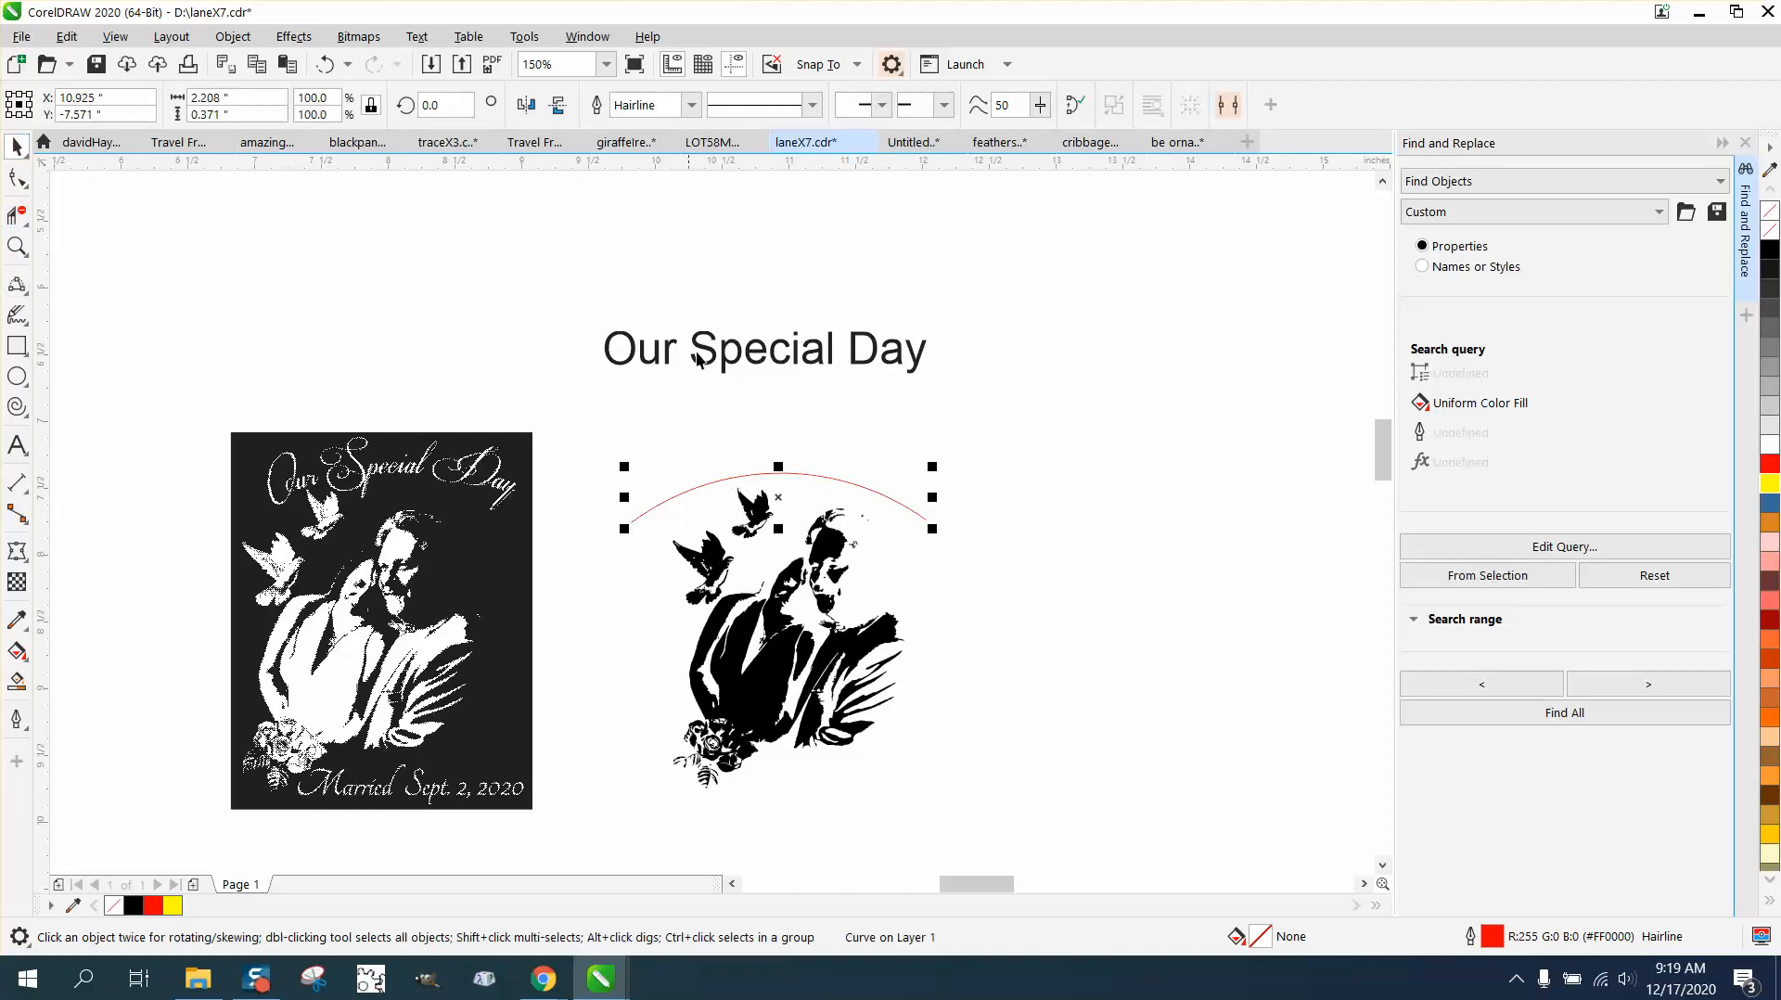
pyautogui.click(756, 357)
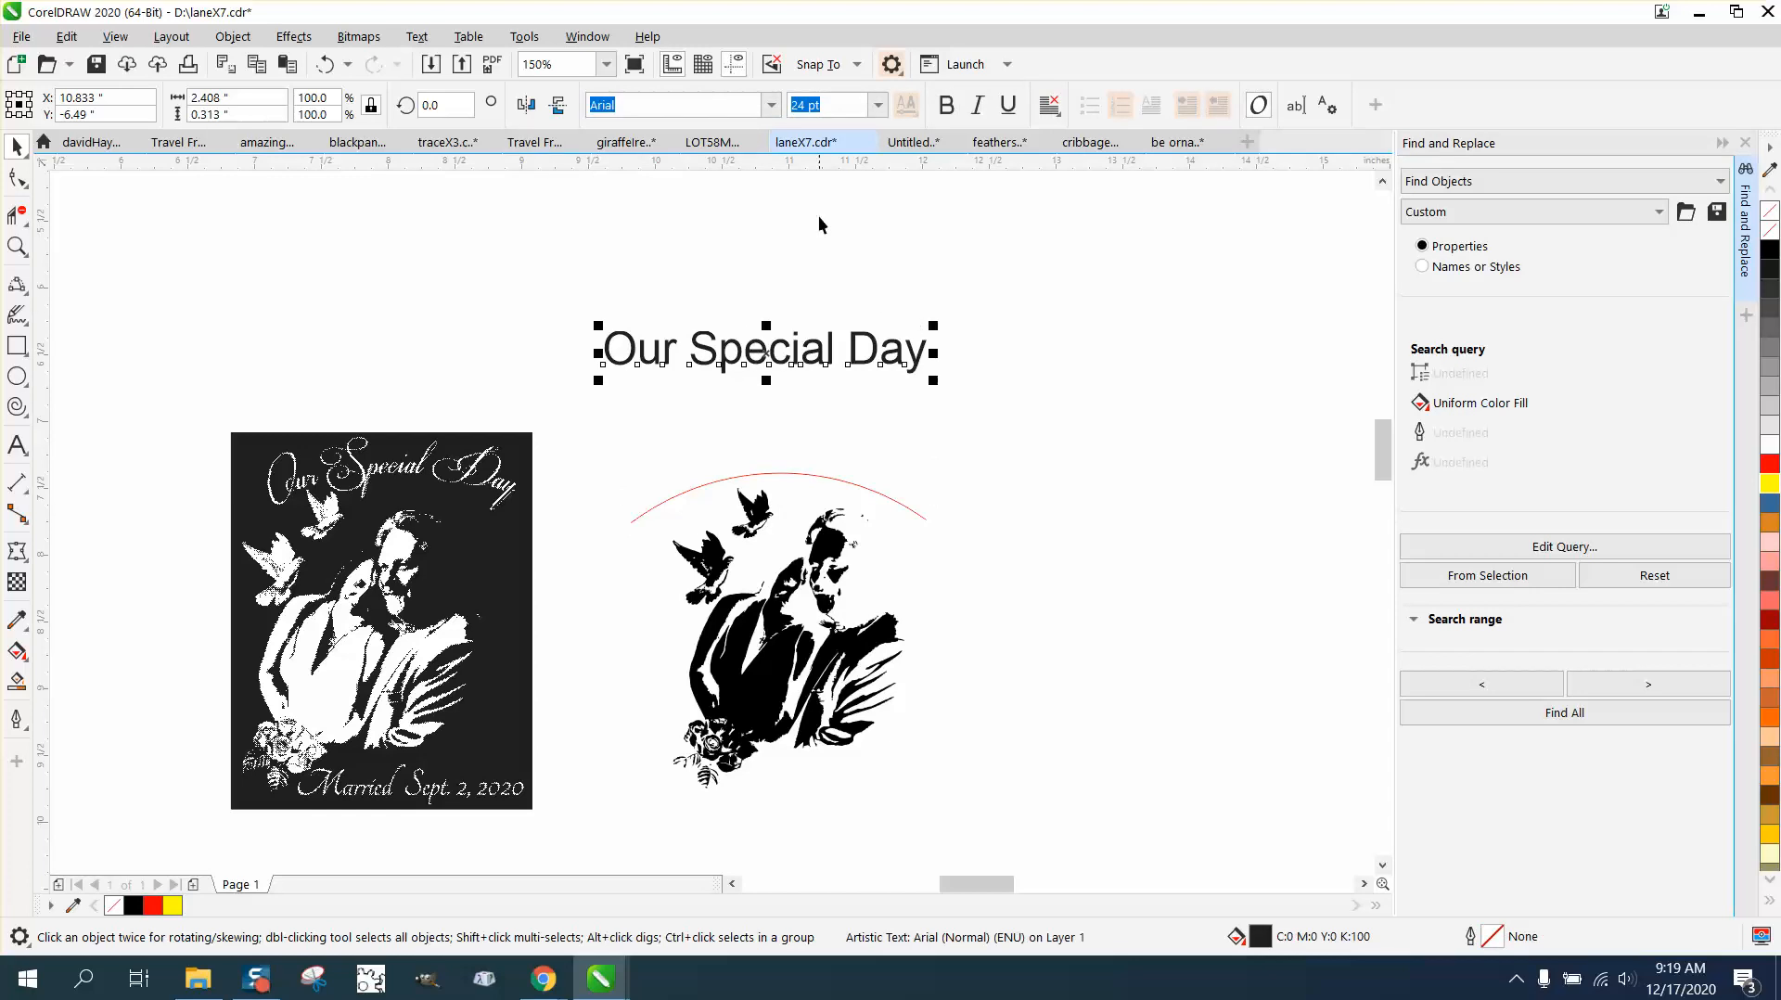
pyautogui.click(774, 107)
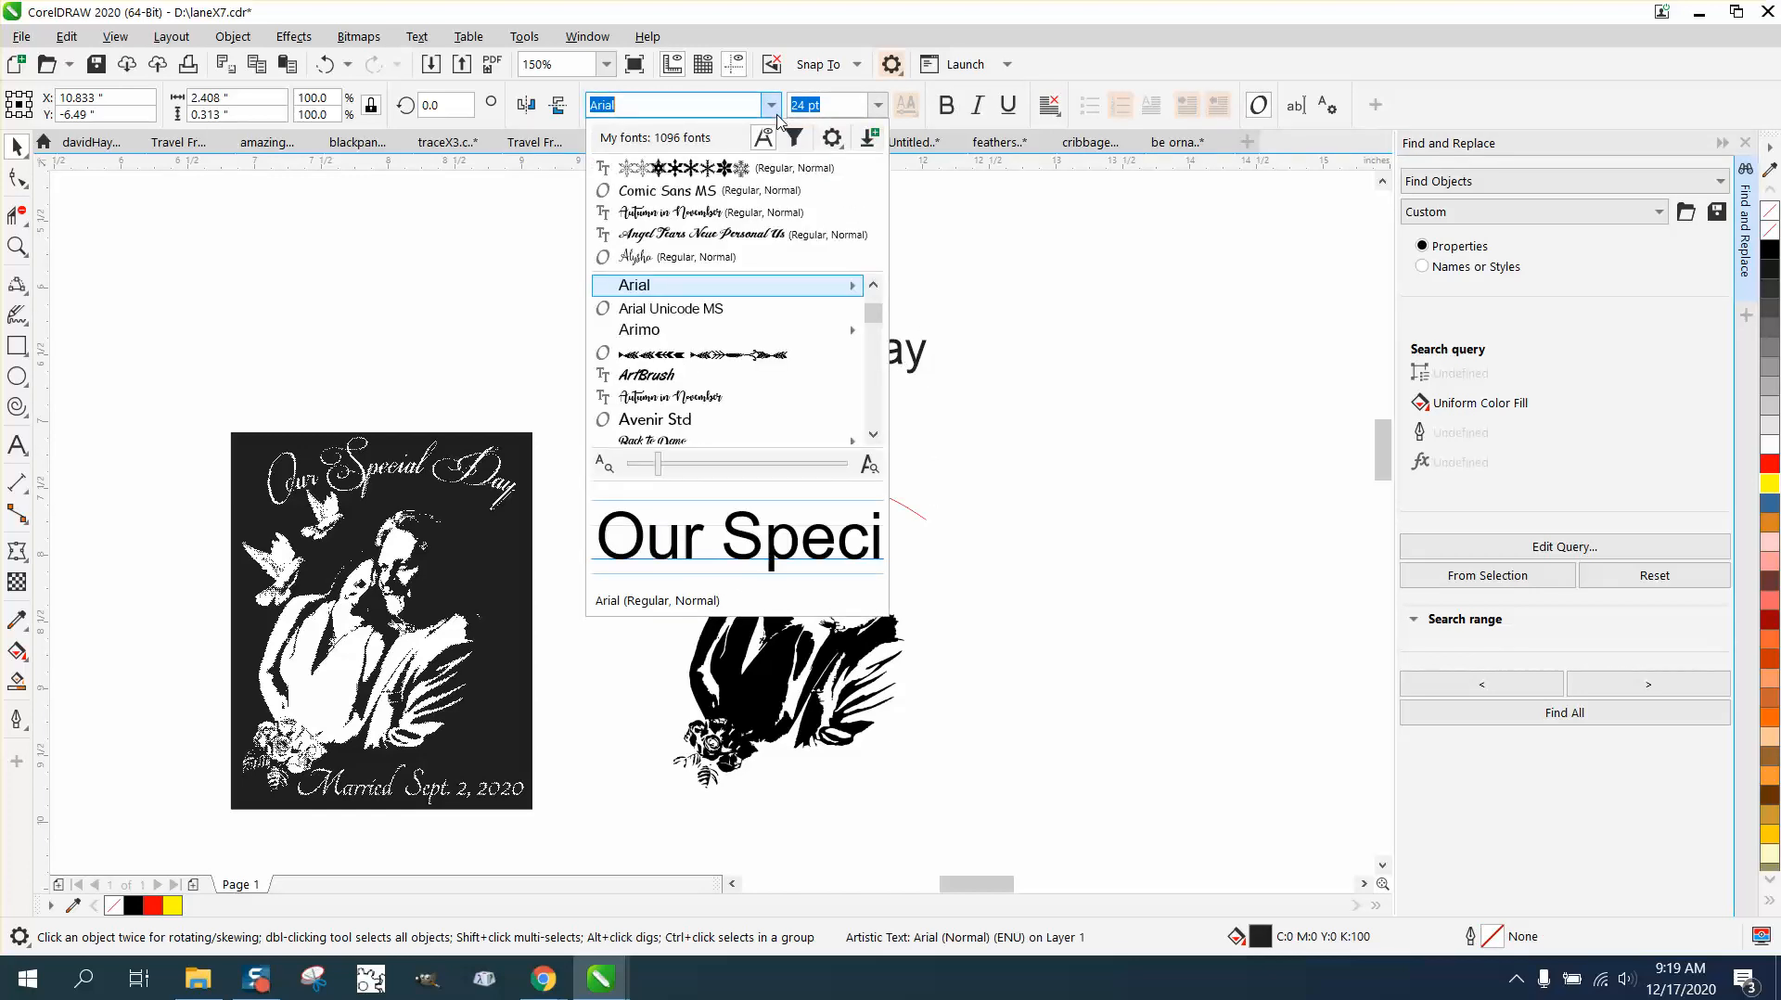
pyautogui.click(707, 213)
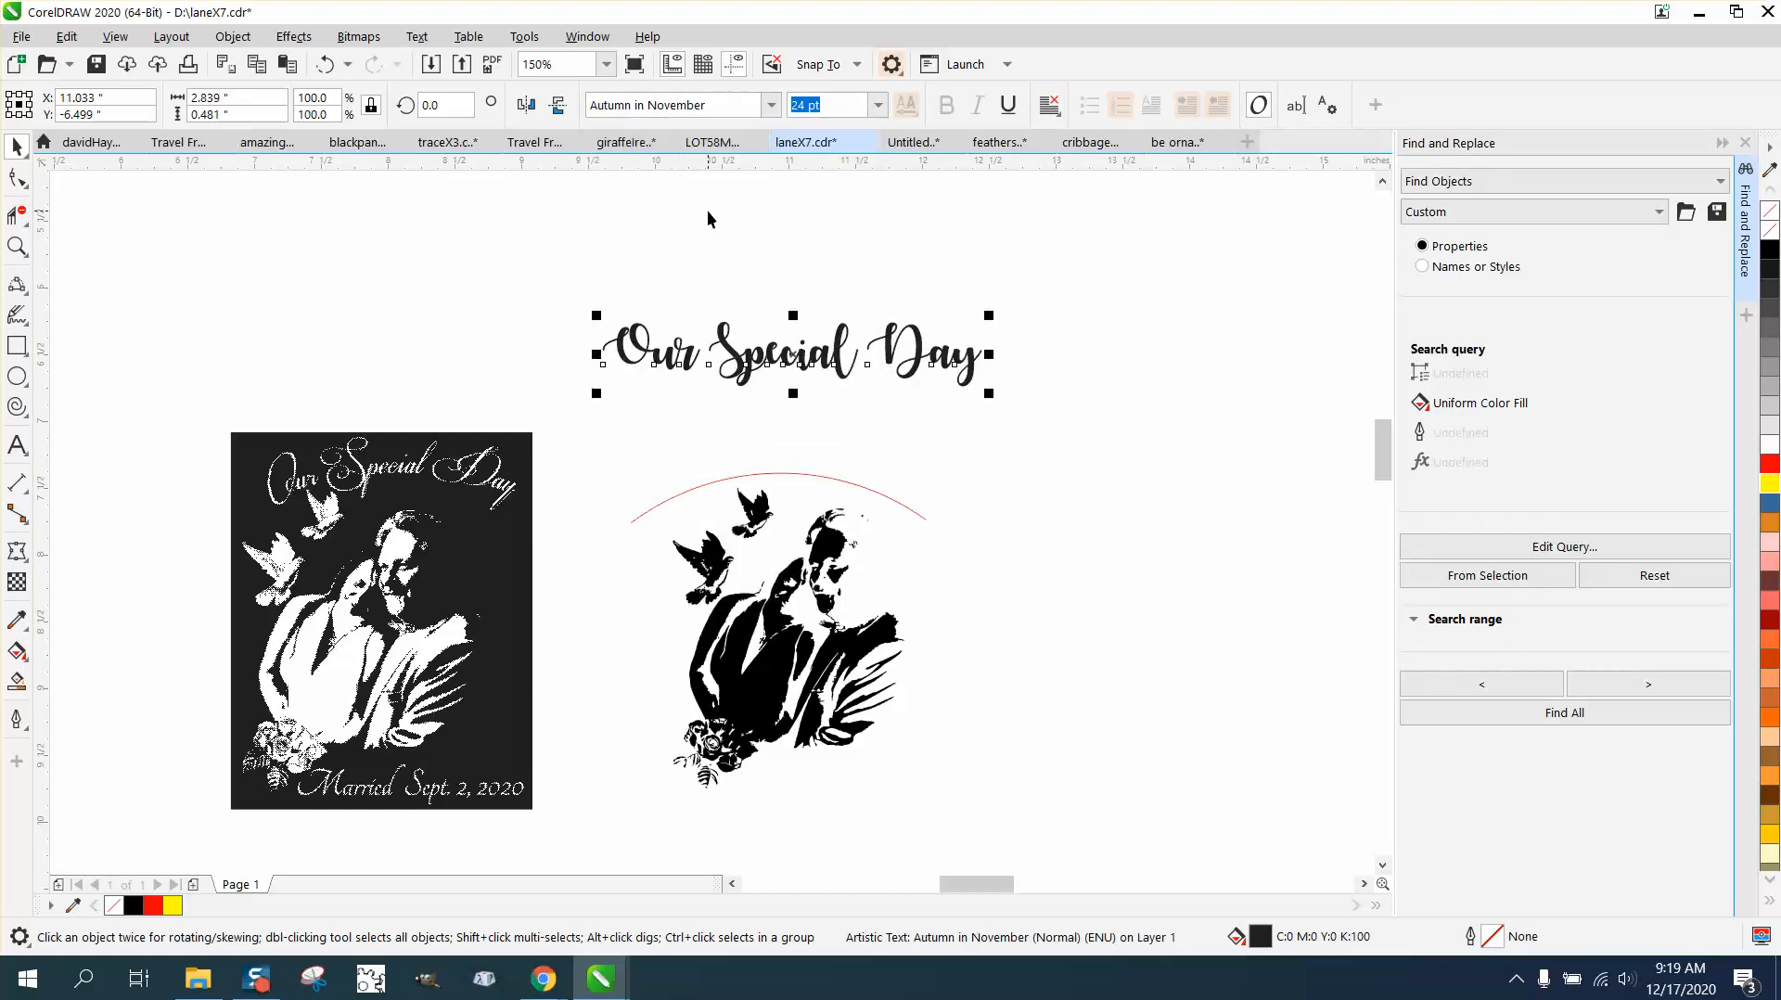
# Step: Try fitting the "Our Special Day" text to the arc at a 0.125 in offset, and undo the fit
pyautogui.click(411, 38)
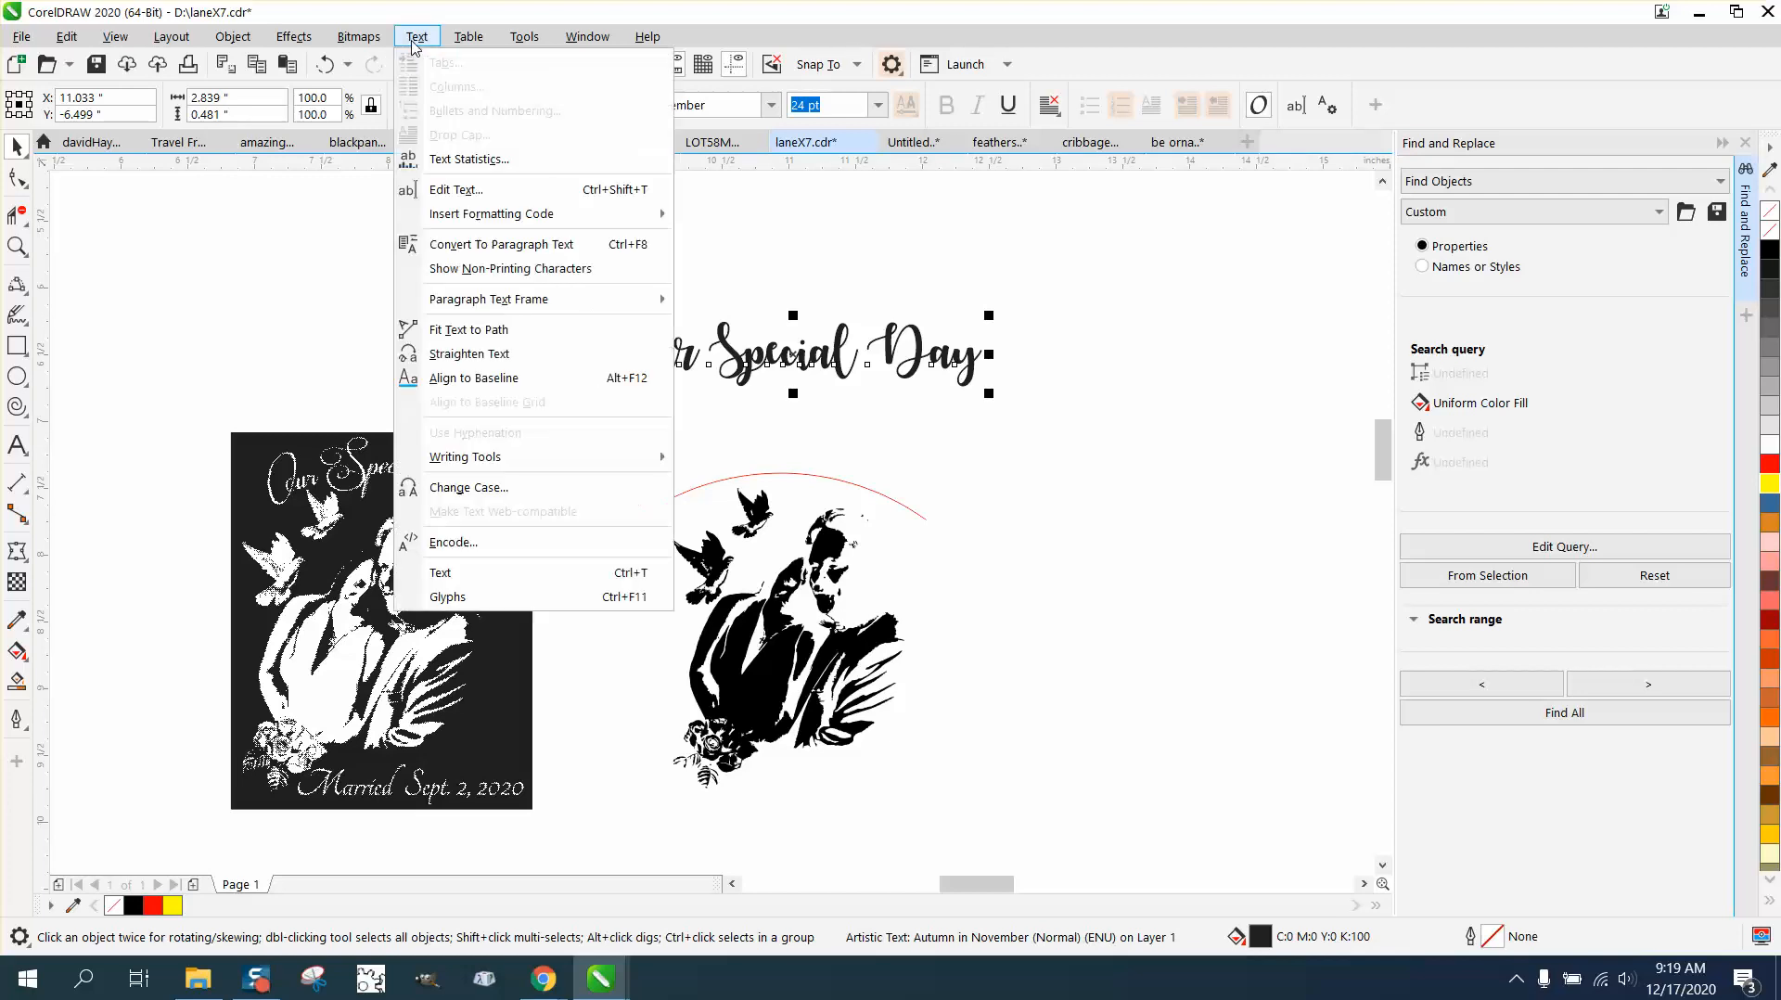
pyautogui.click(469, 331)
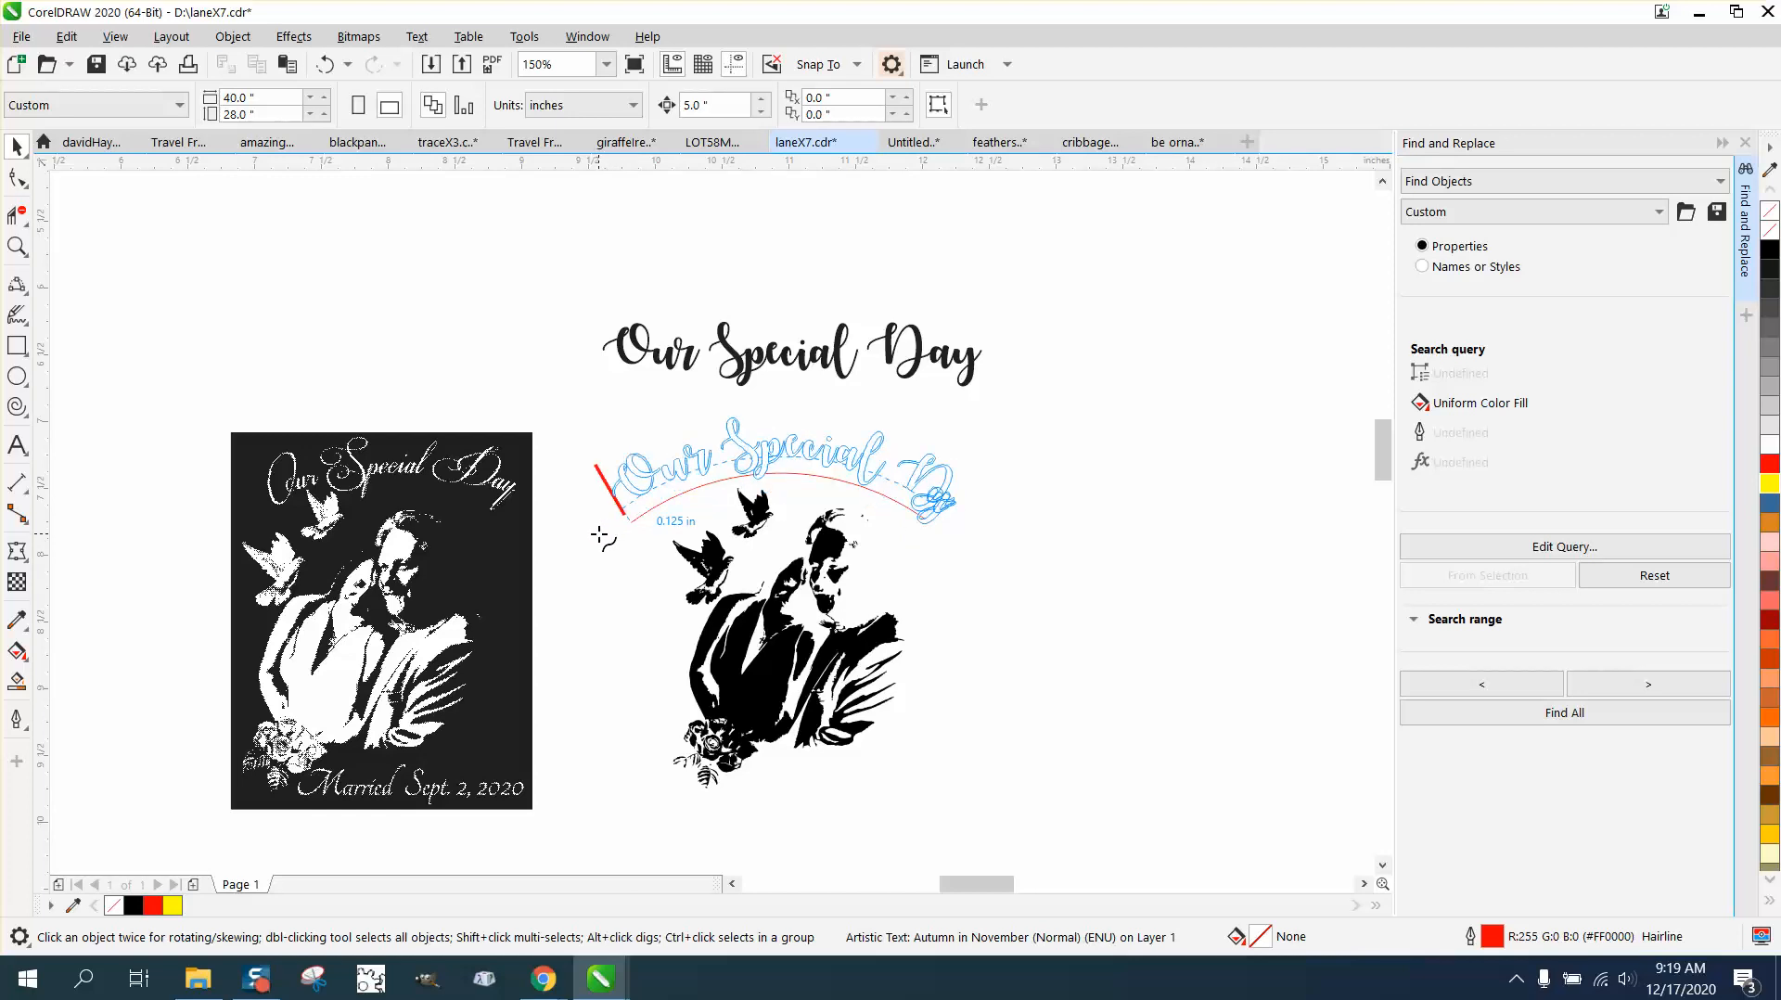
pyautogui.click(600, 536)
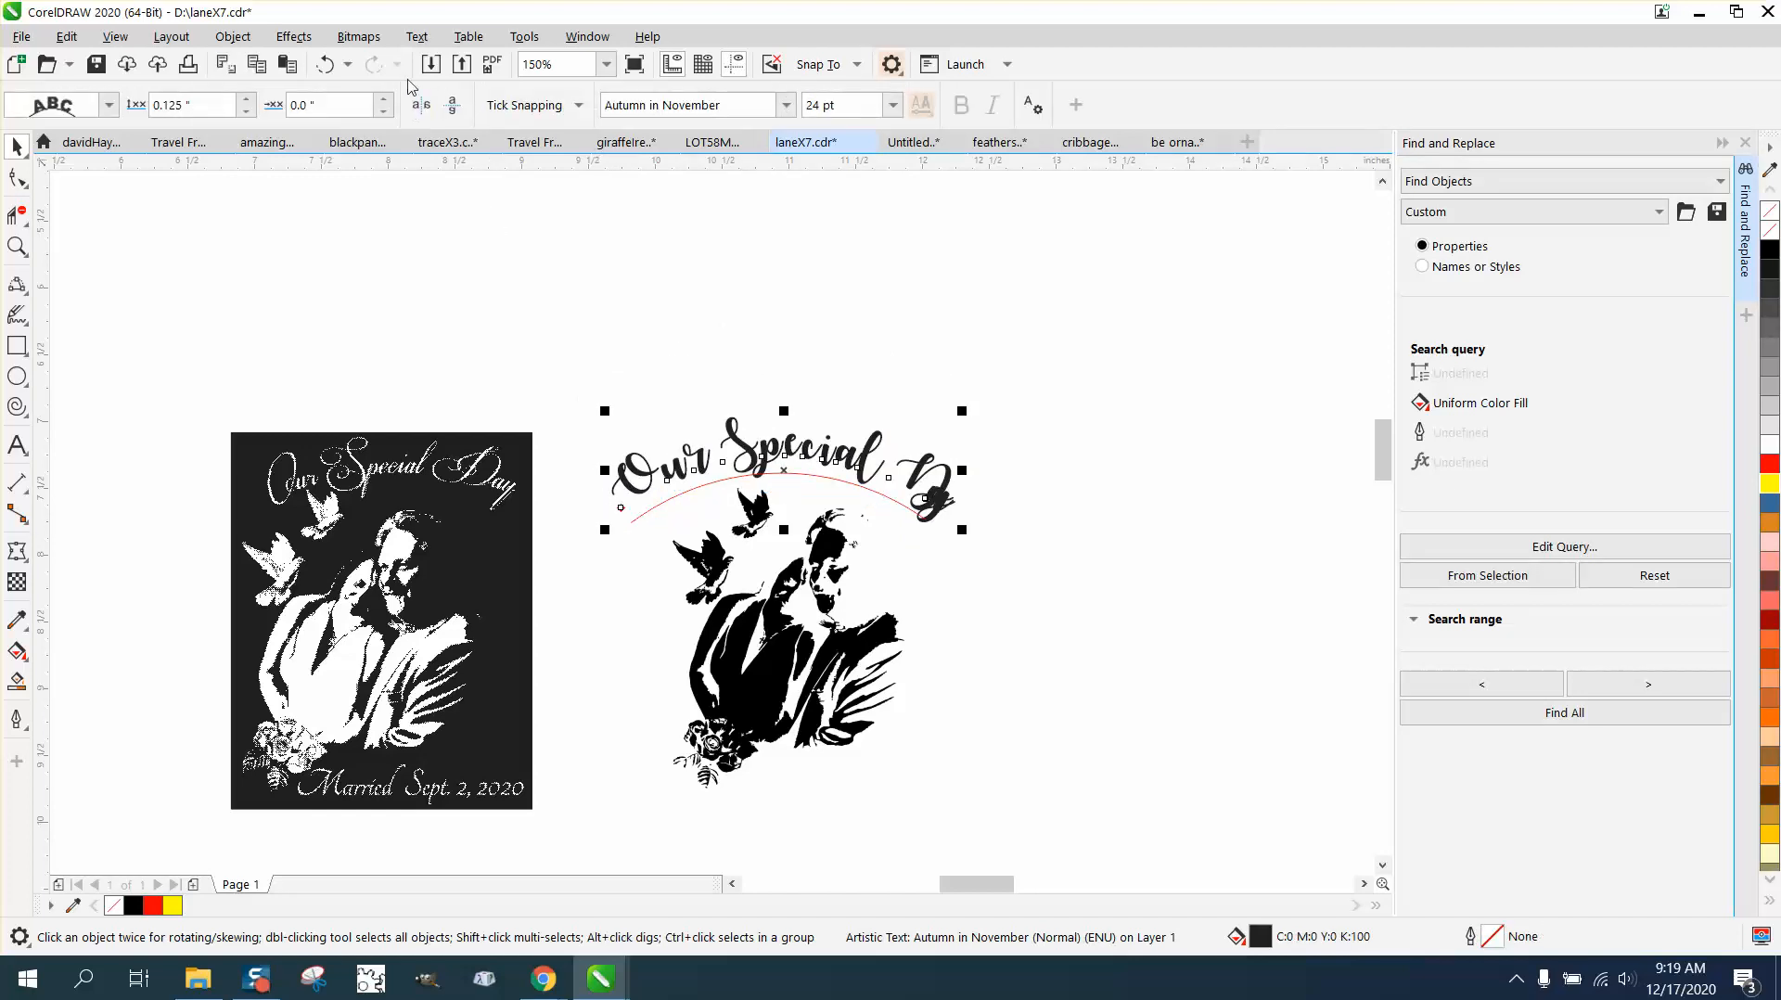
pyautogui.click(324, 64)
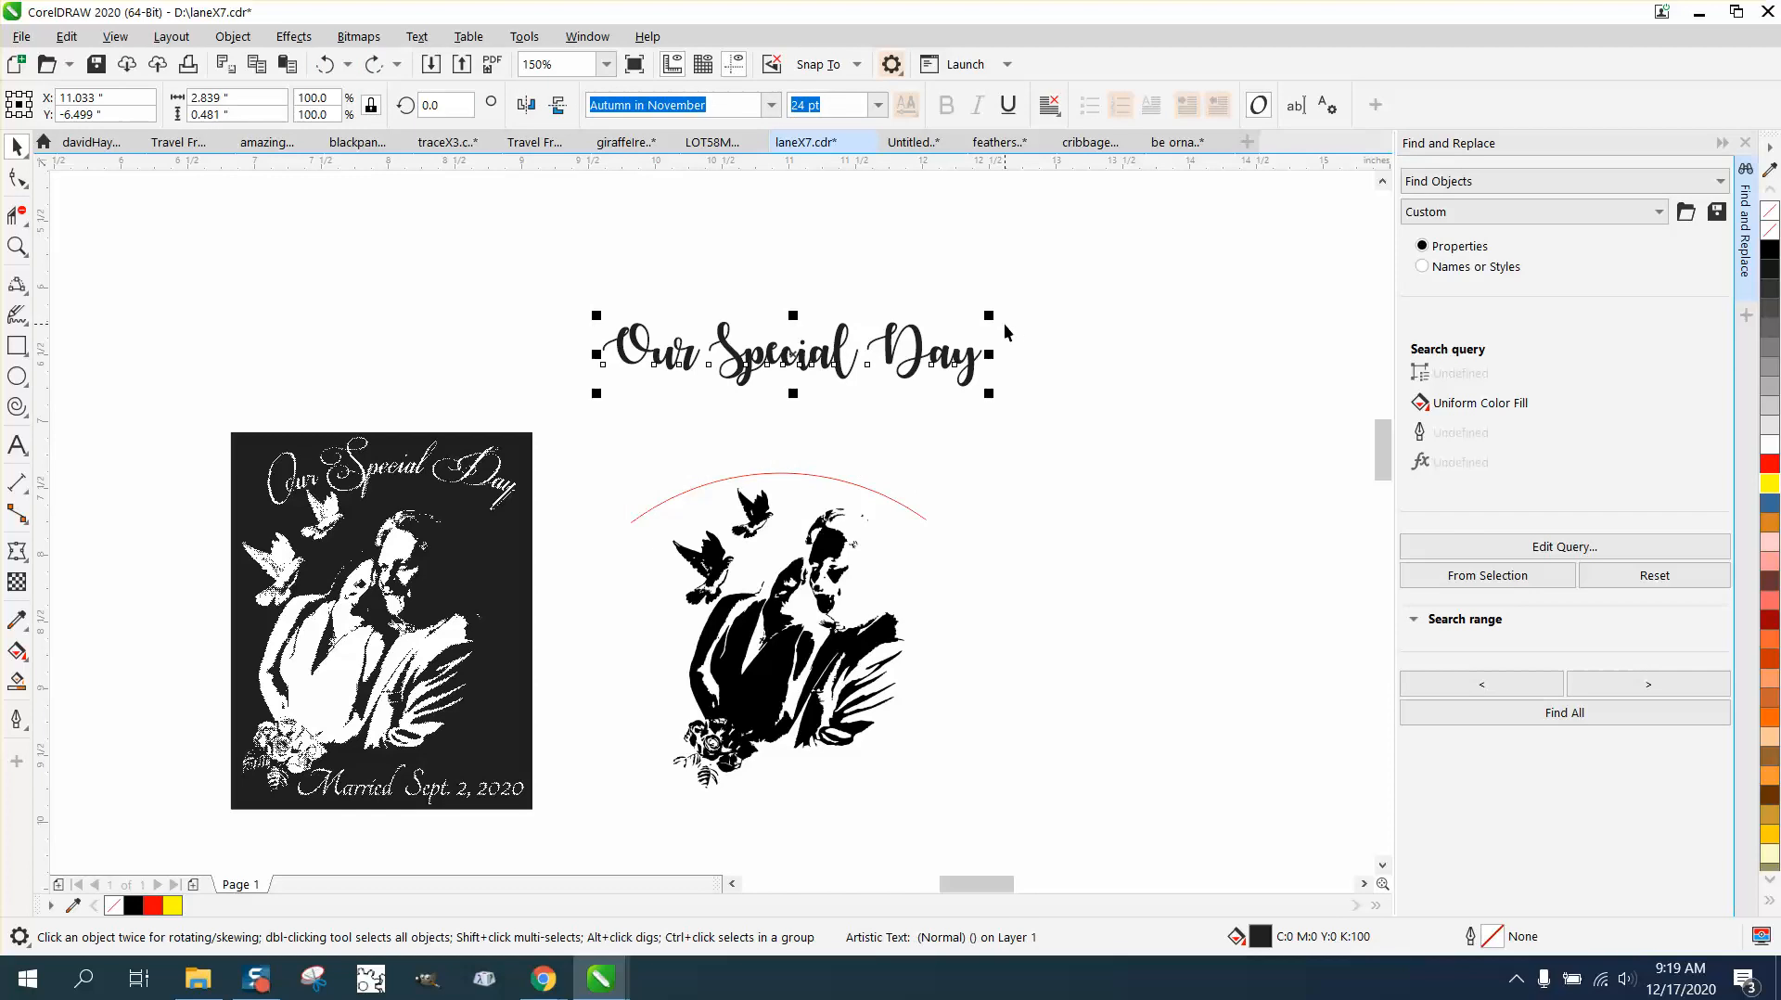
# Step: Change the "Our Special Day" text's font to Alysha, enlarge it to about 2 in wide, and center it above the arc
pyautogui.click(771, 105)
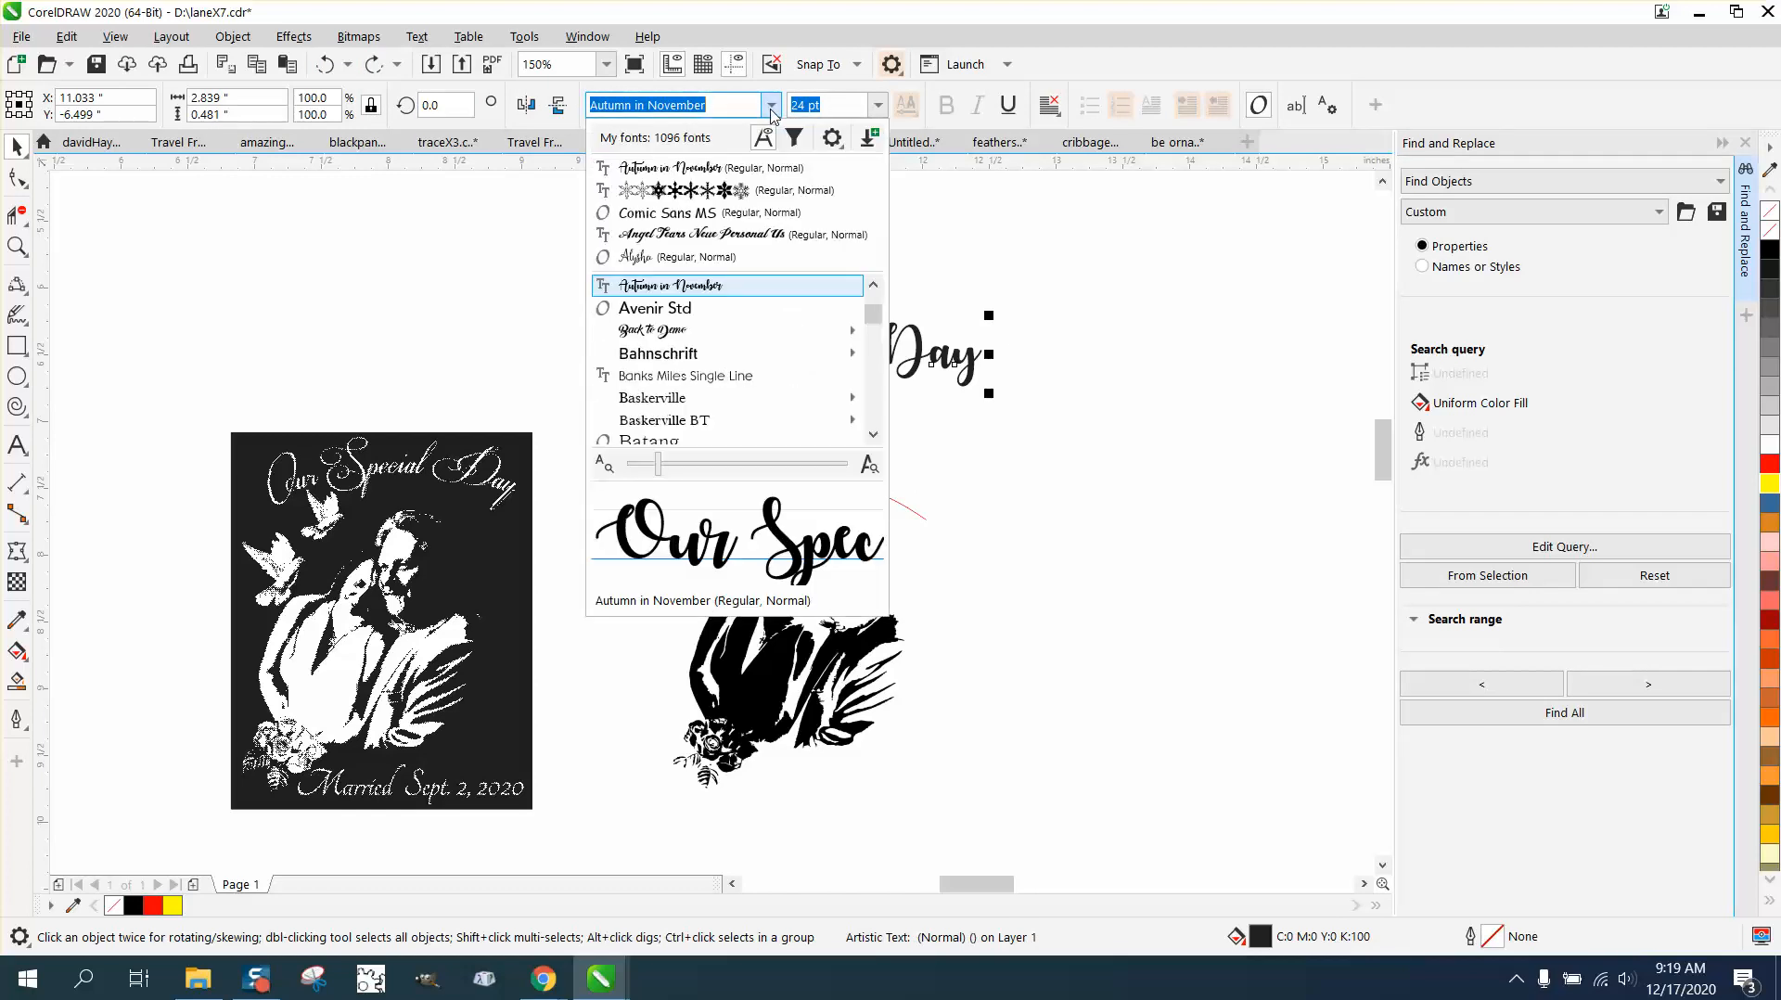
pyautogui.click(692, 258)
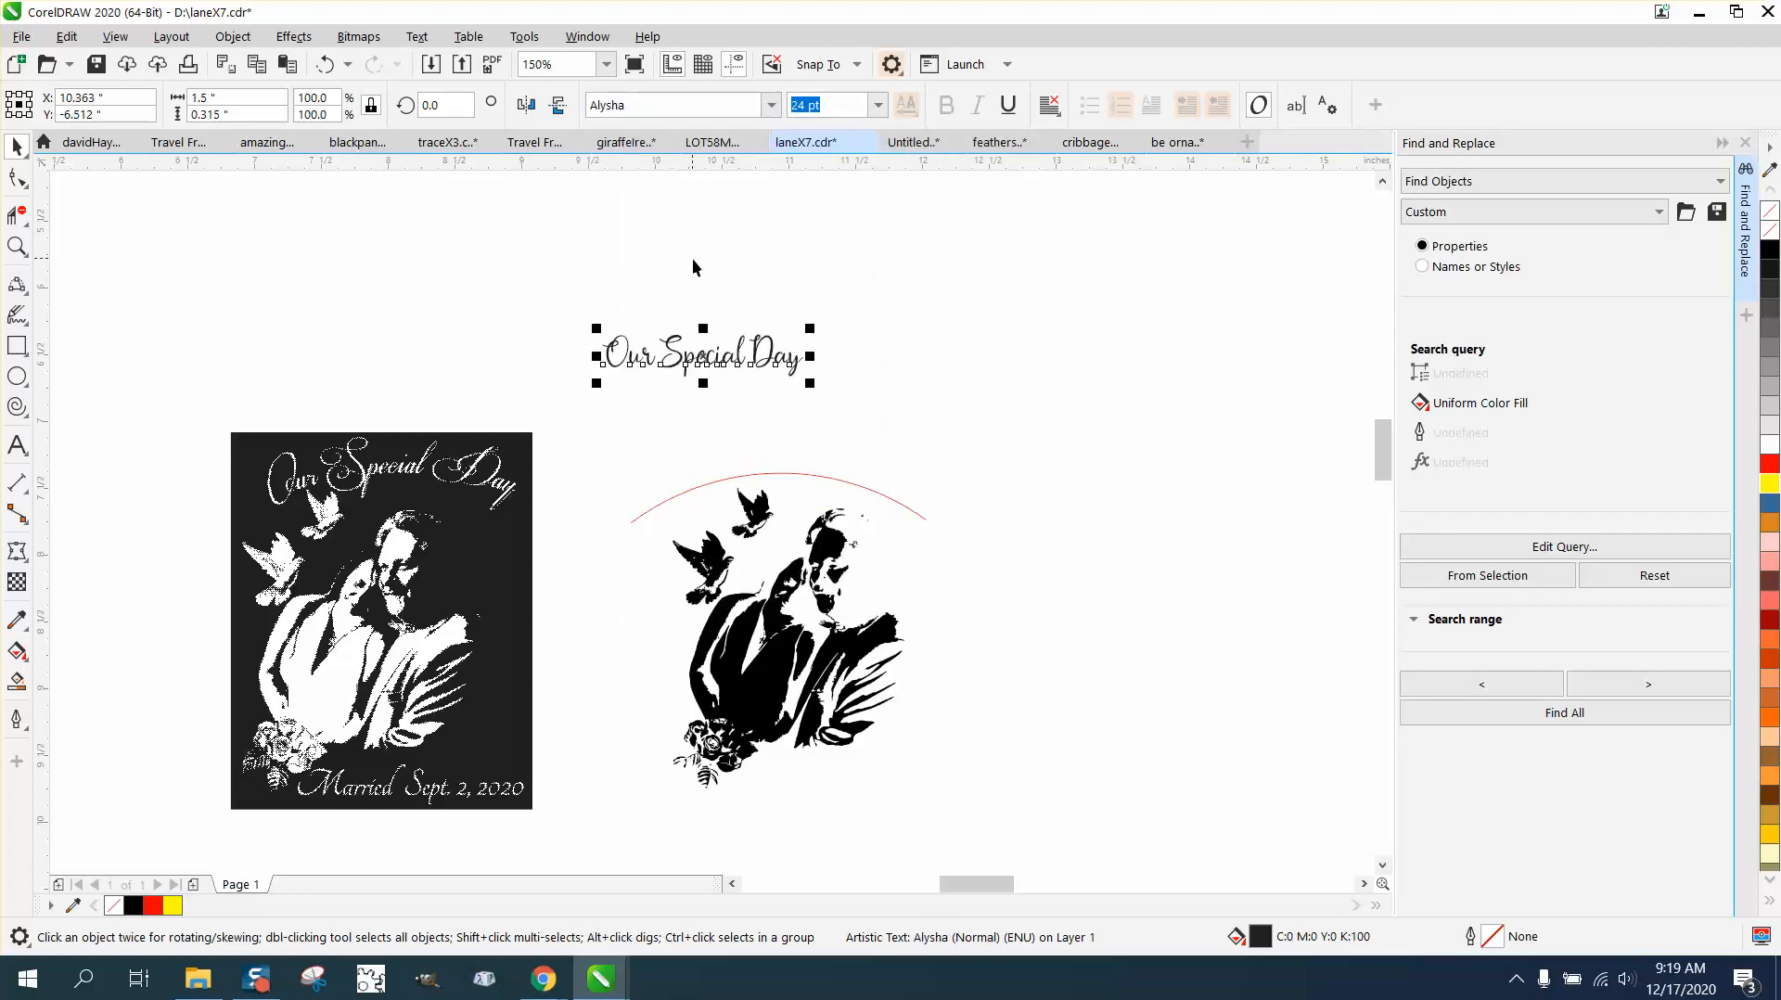
pyautogui.moveTo(815, 331); pyautogui.dragTo(877, 313)
pyautogui.moveTo(739, 348); pyautogui.dragTo(763, 370)
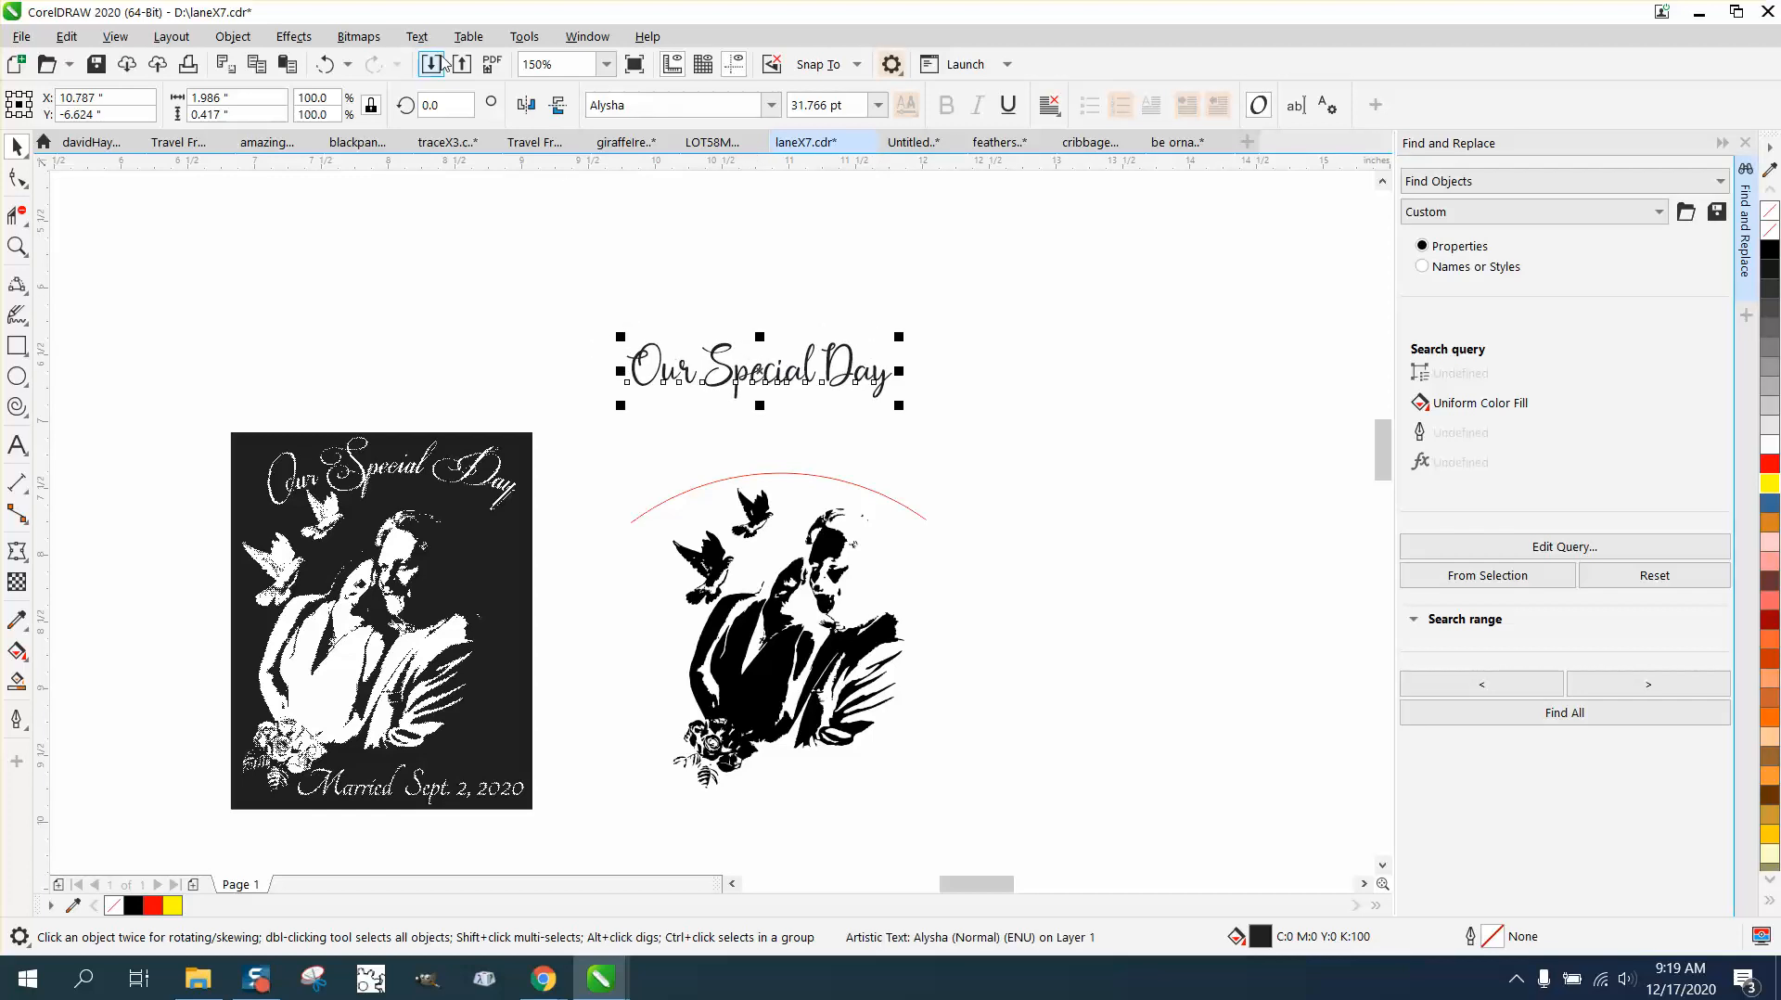
# Step: Fit the "Our Special Day" text to the red arc at zero distance from the path and about 0.157 in offset
pyautogui.click(416, 37)
pyautogui.click(469, 329)
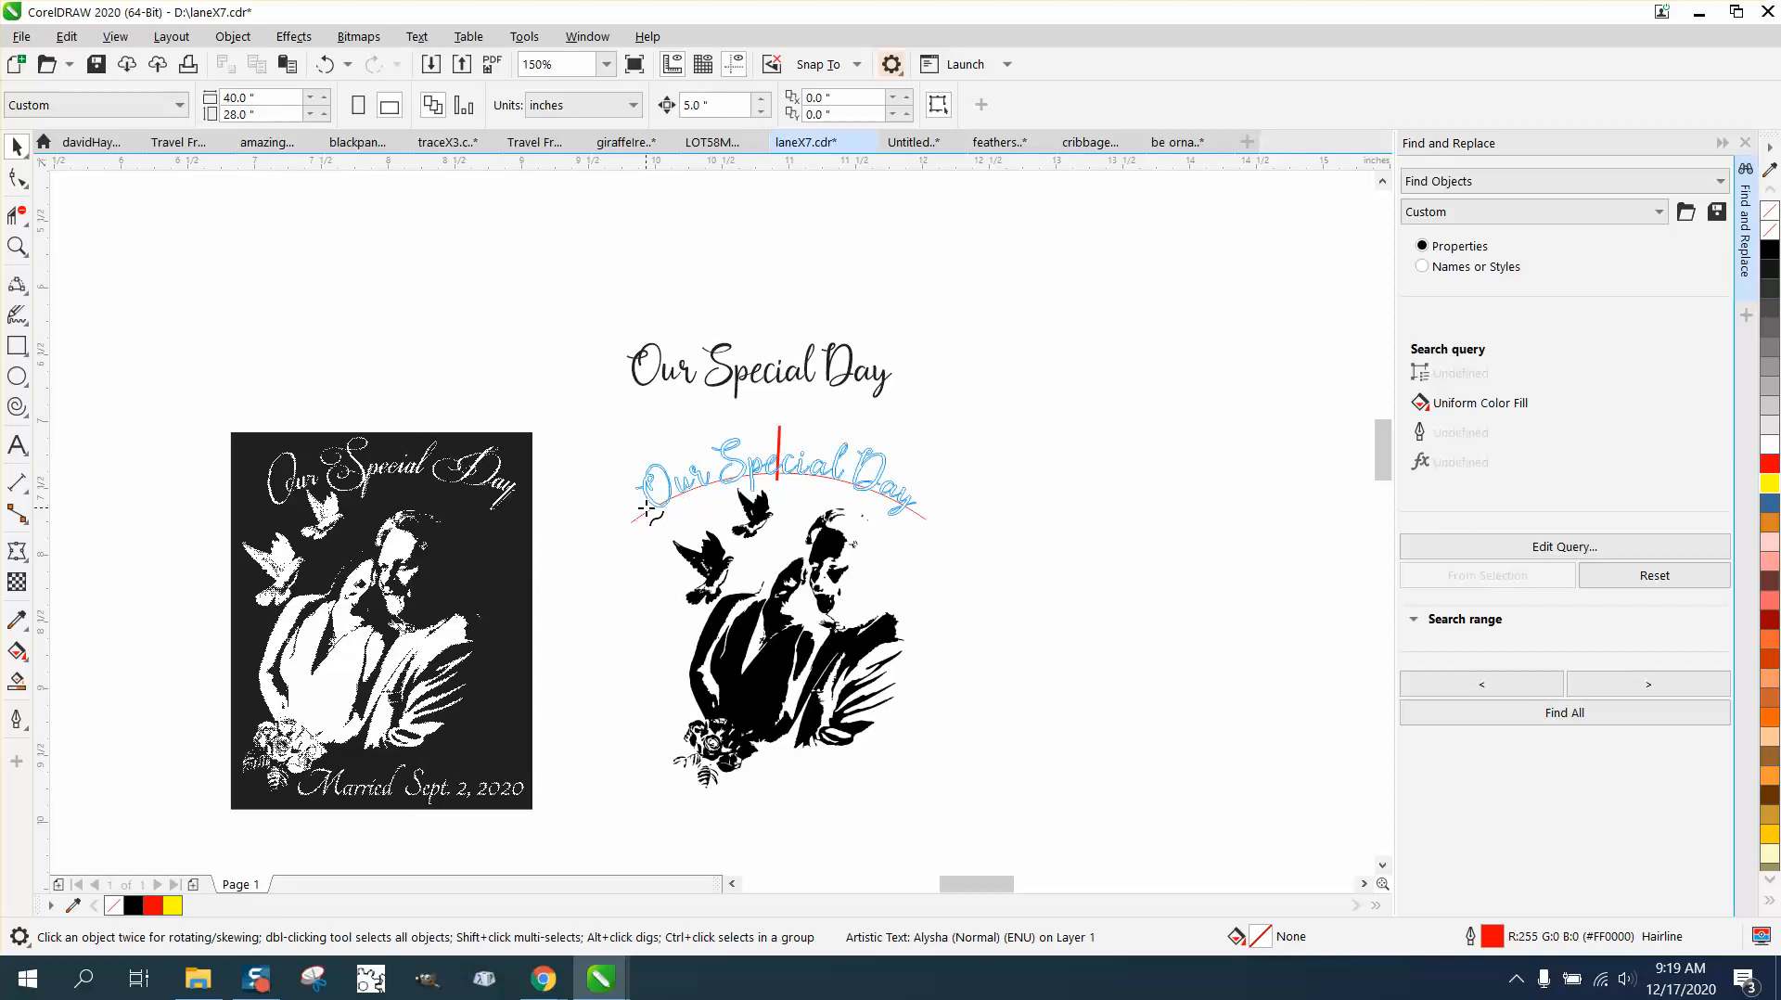
pyautogui.click(646, 509)
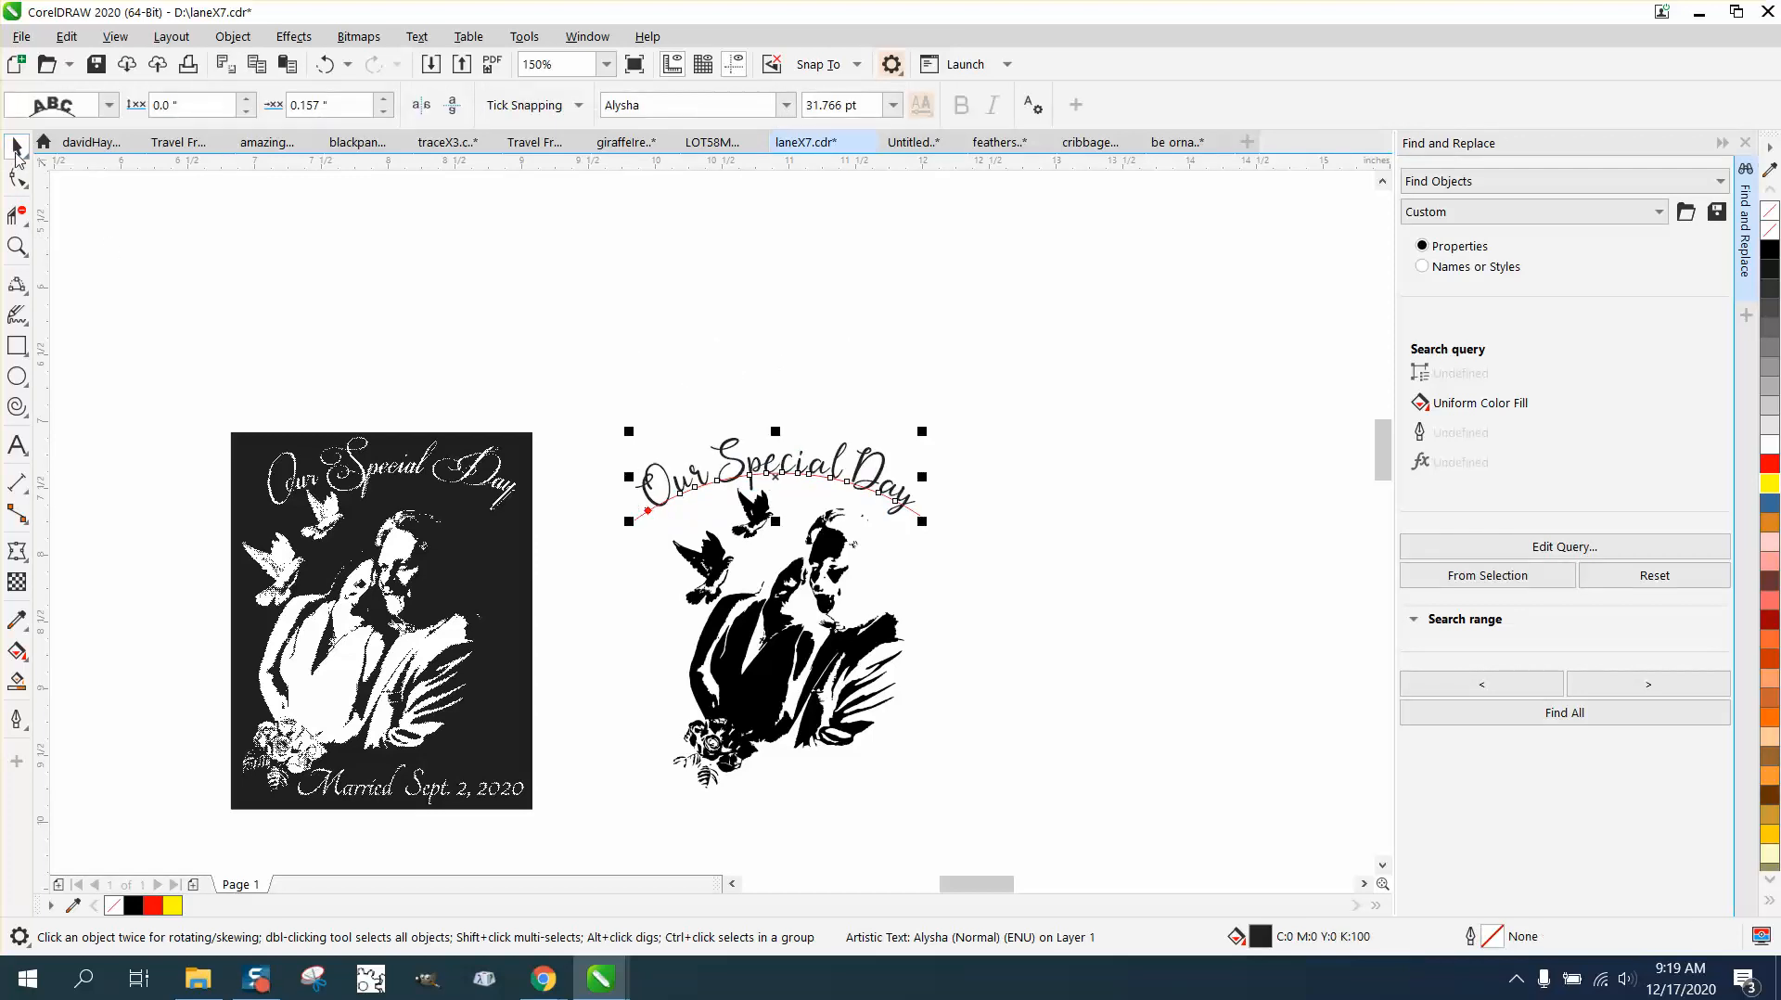
# Step: Break the curved heading apart from its path and delete the red arc
pyautogui.click(16, 245)
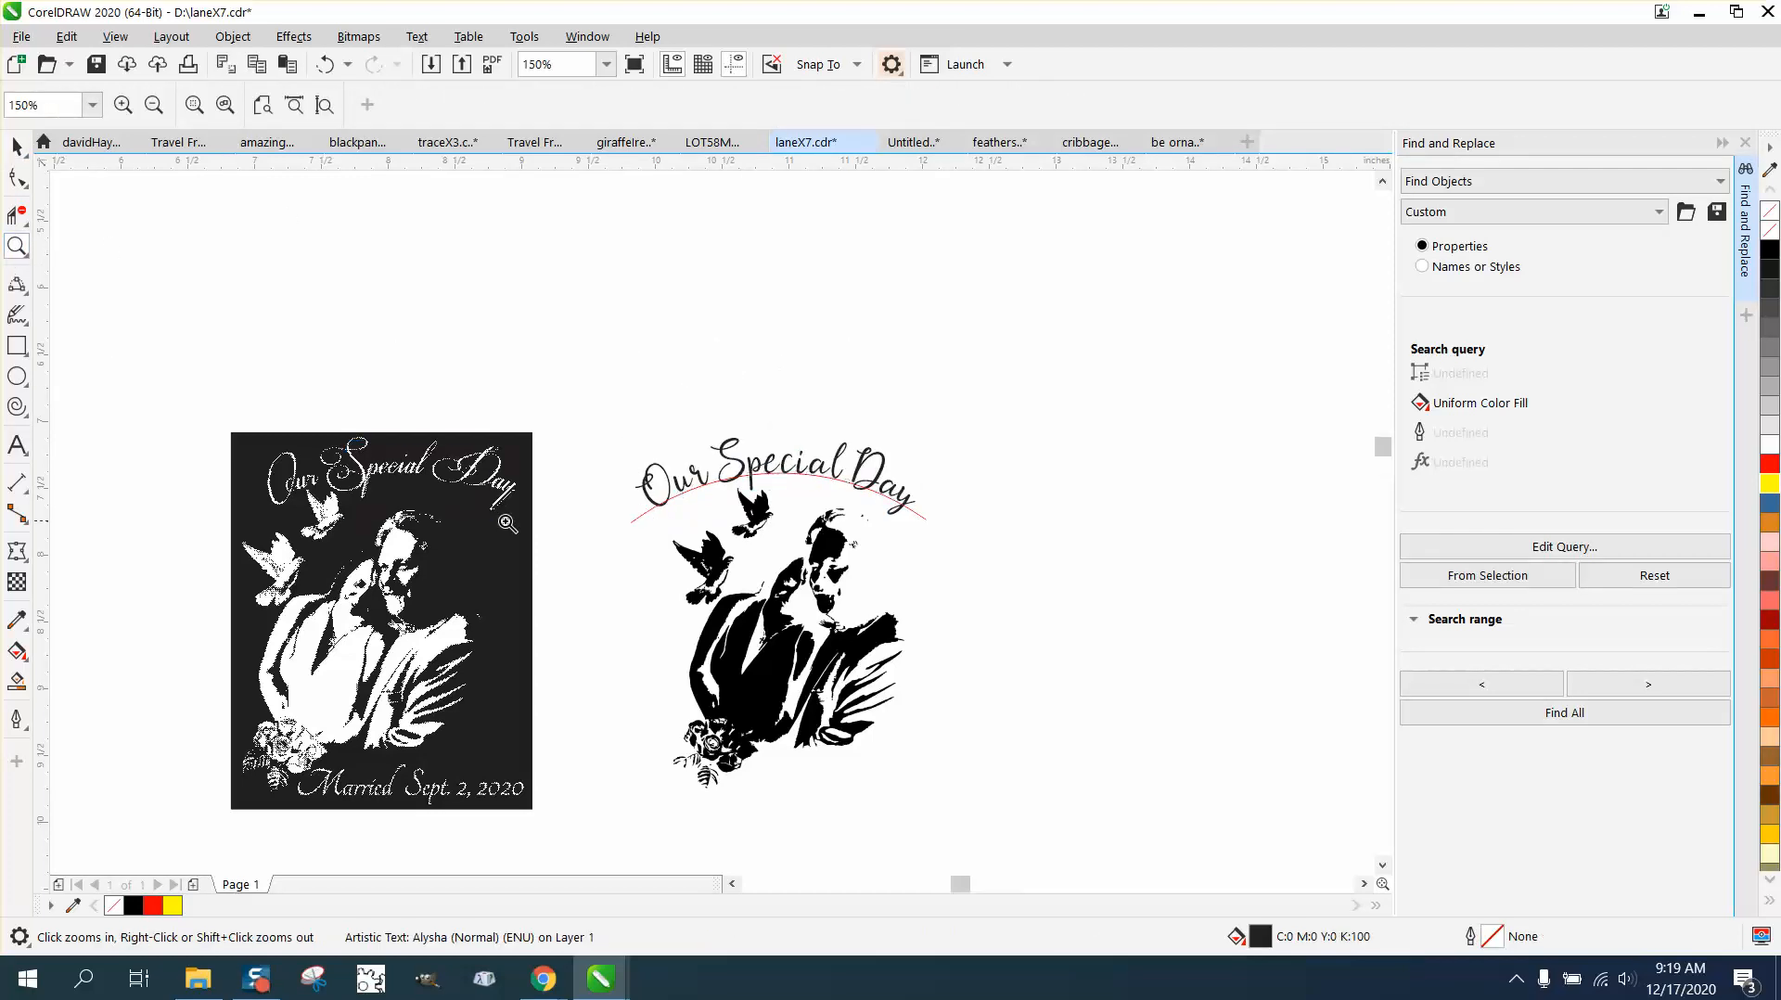
pyautogui.moveTo(353, 434); pyautogui.dragTo(508, 519)
pyautogui.scroll(-5, 491, 496)
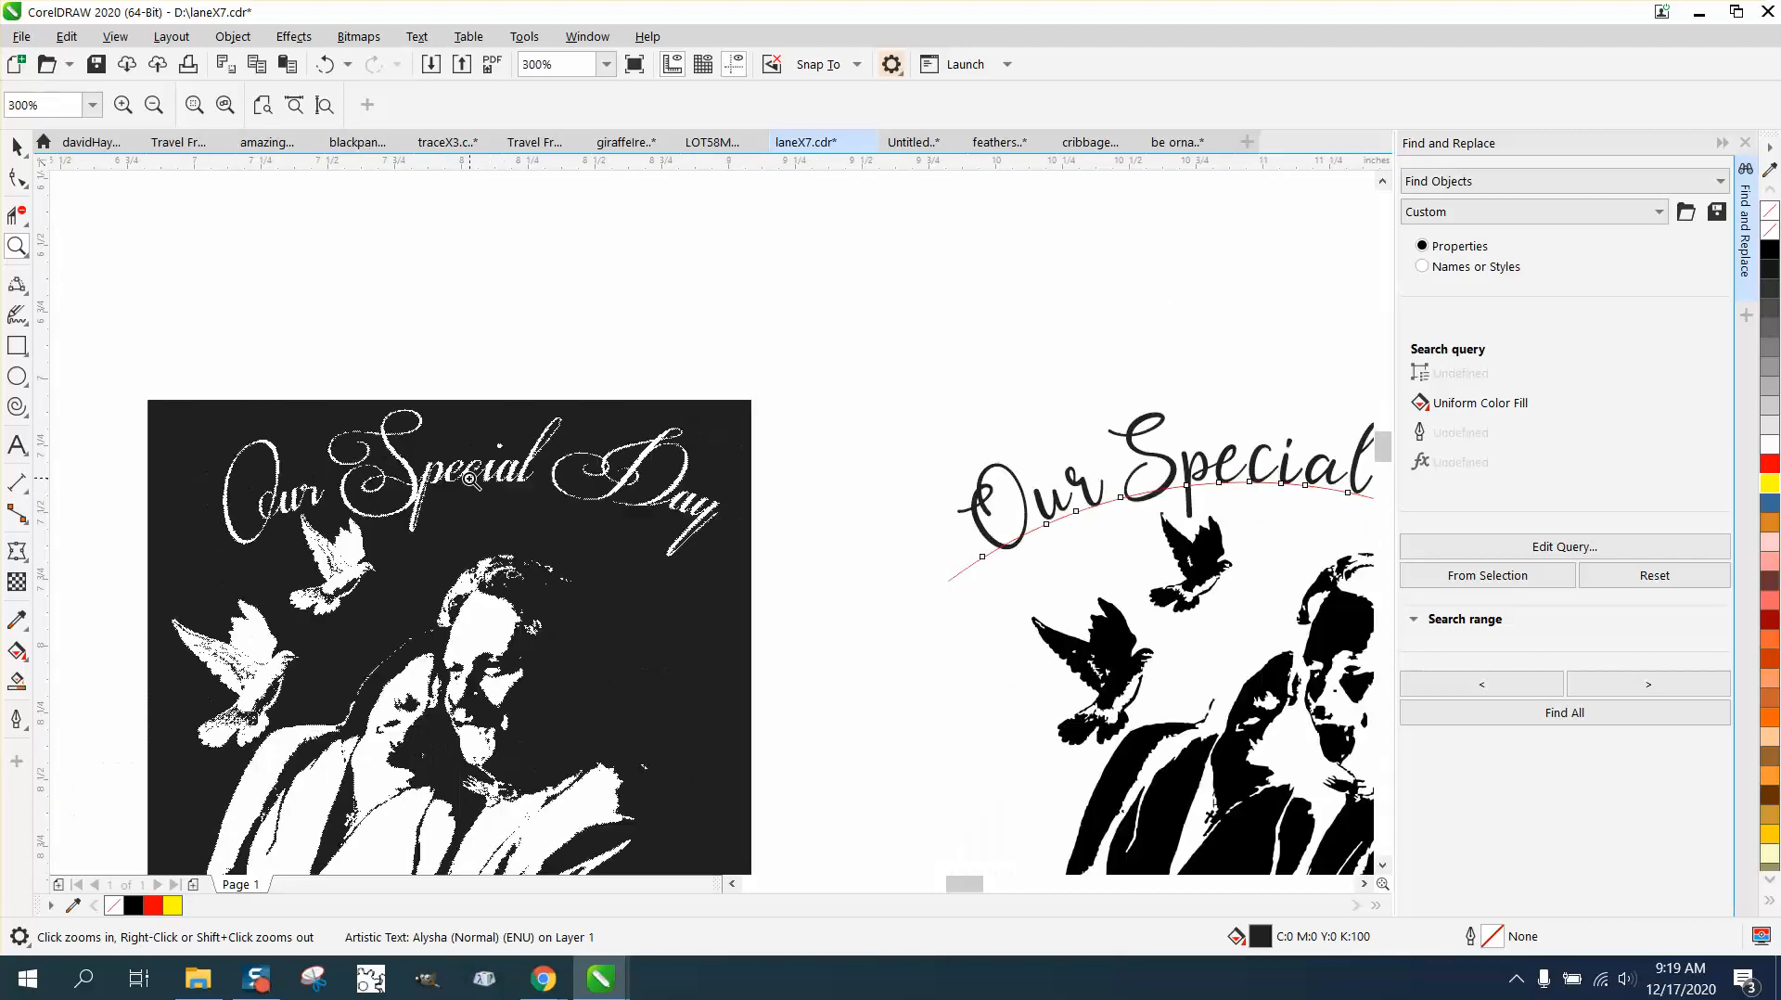
pyautogui.rightClick(472, 477)
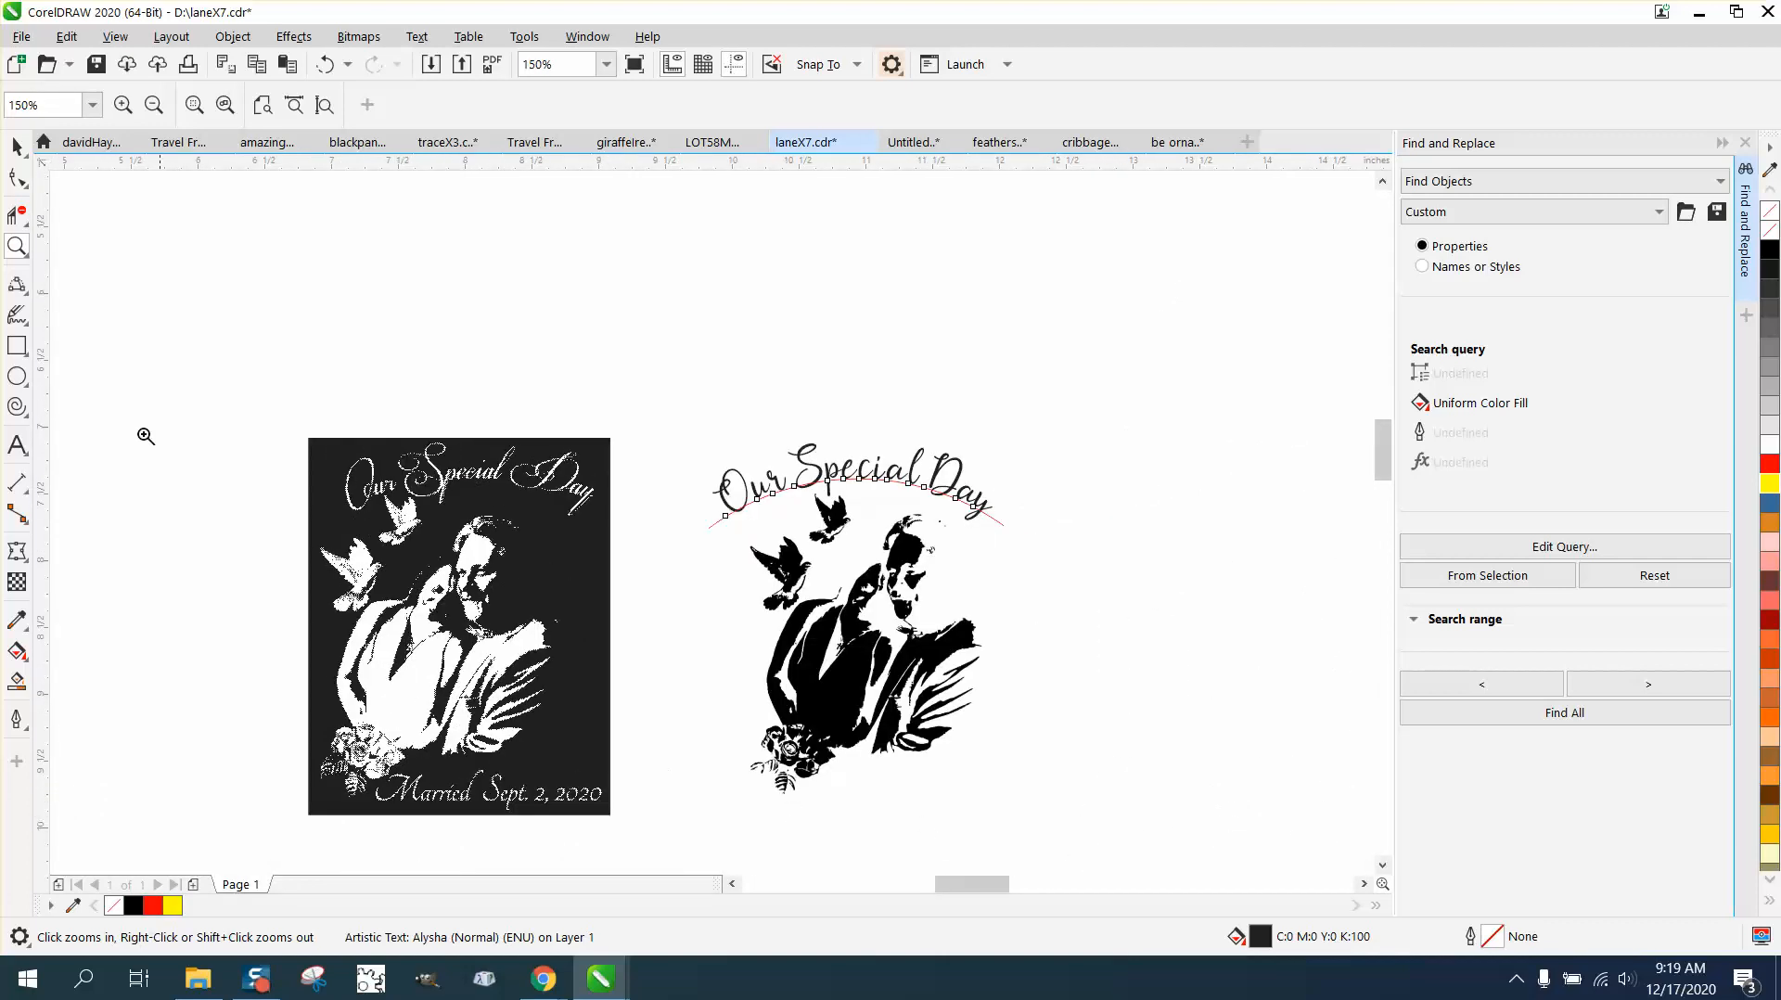
pyautogui.click(17, 146)
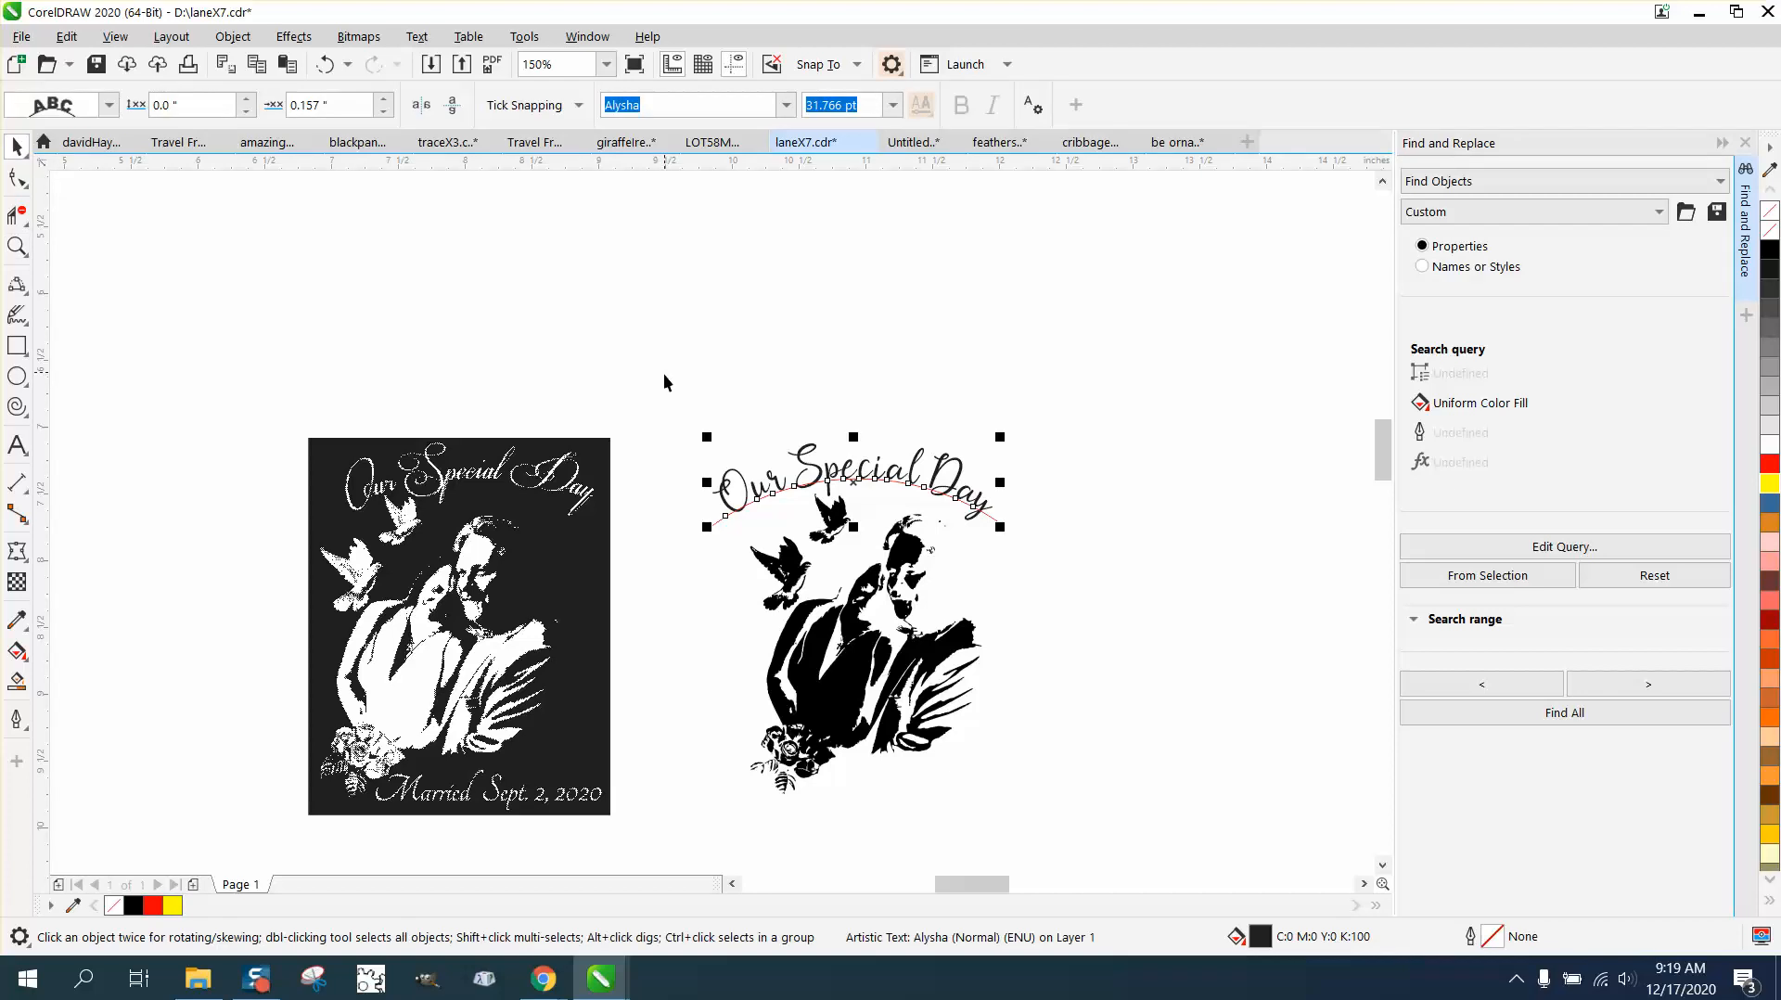
pyautogui.moveTo(662, 413); pyautogui.dragTo(1060, 610)
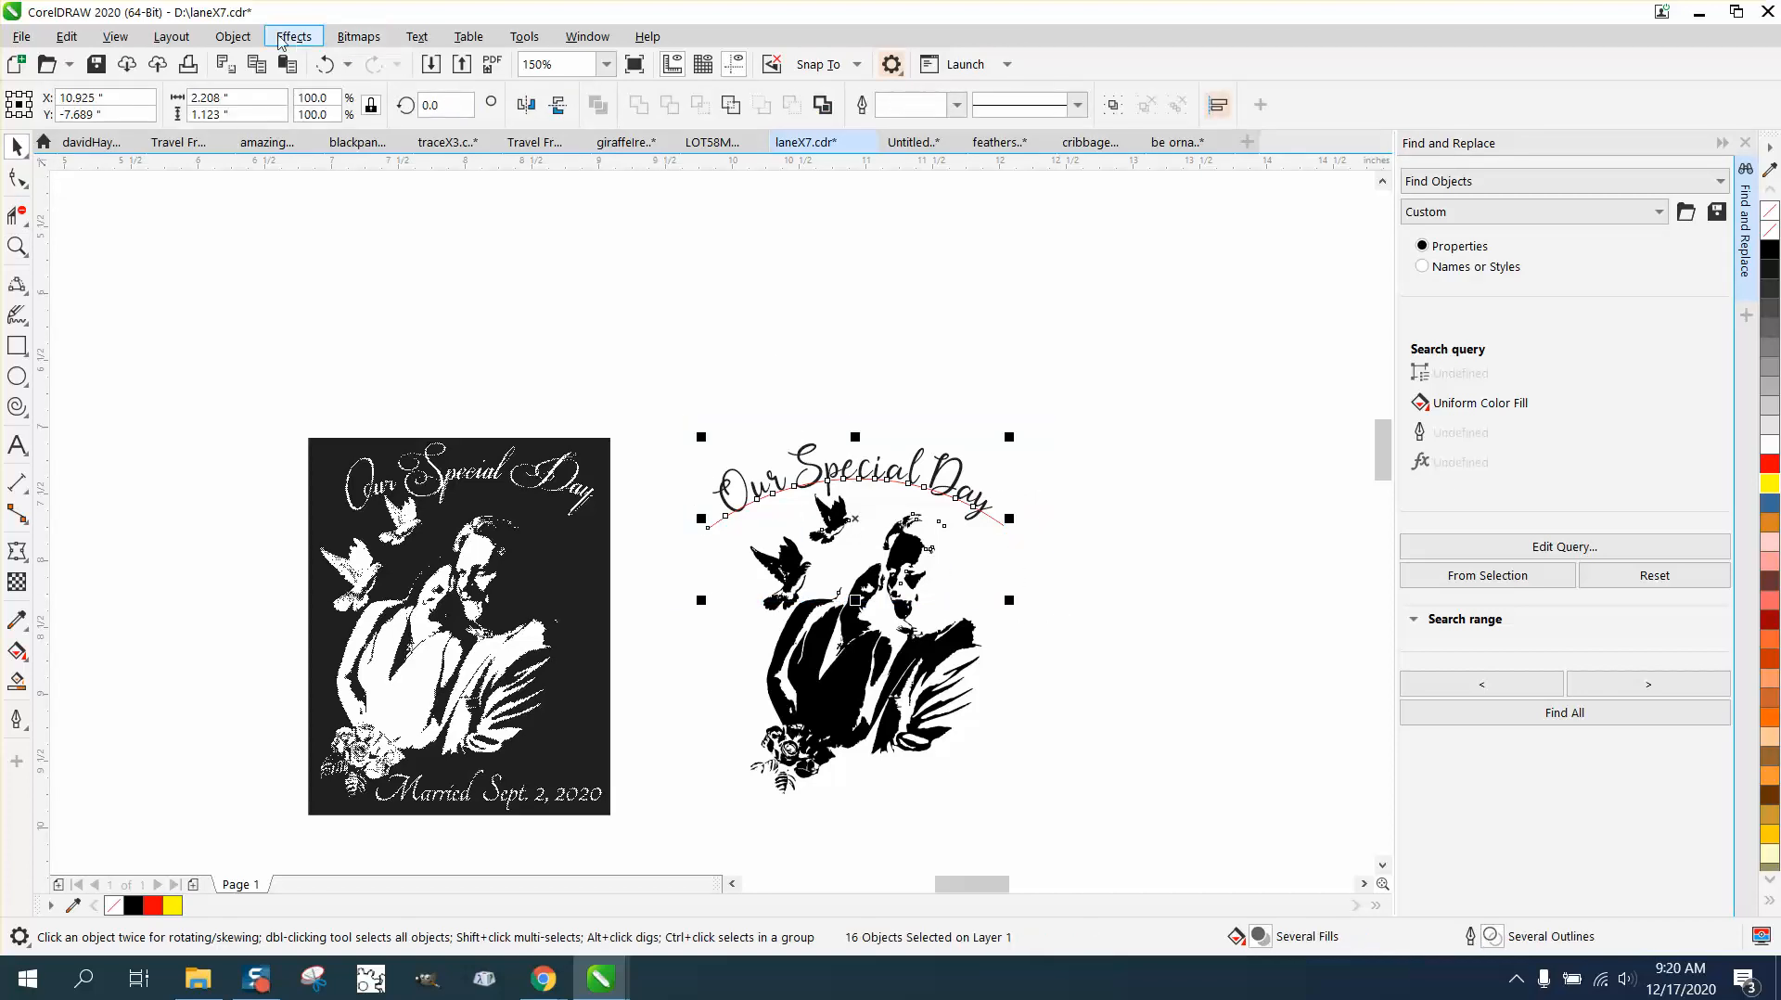
pyautogui.click(234, 38)
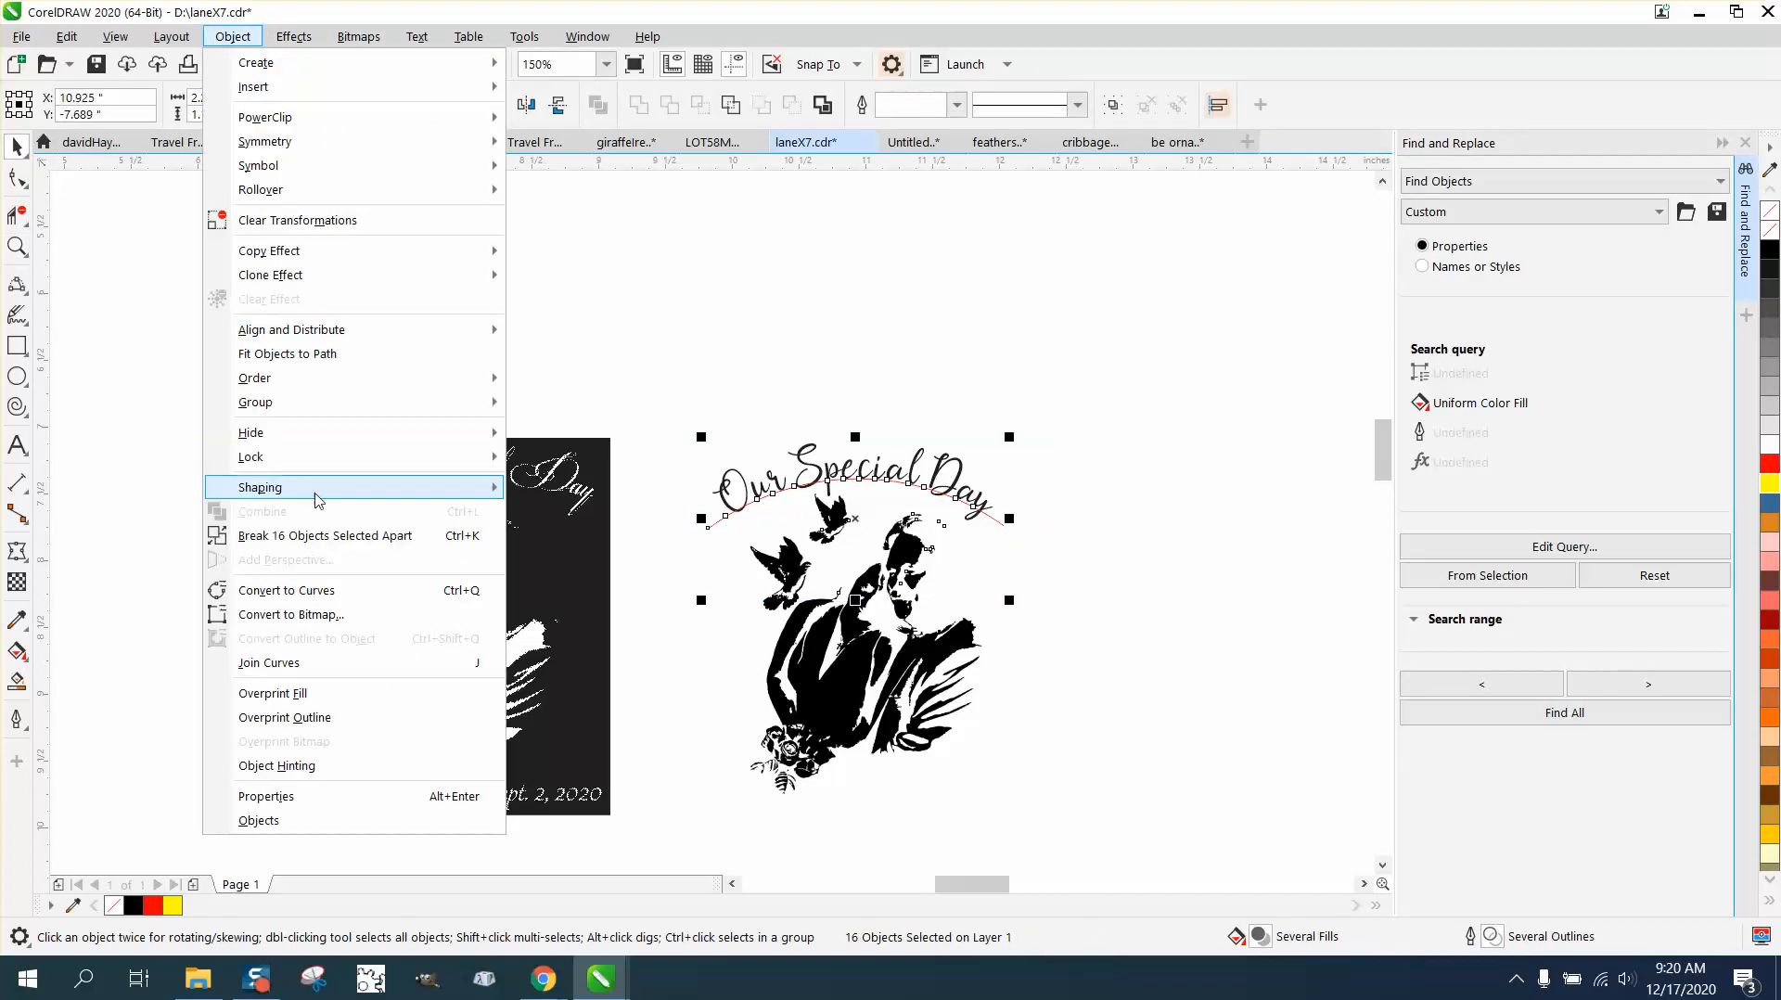
pyautogui.click(327, 535)
pyautogui.click(645, 449)
pyautogui.click(722, 515)
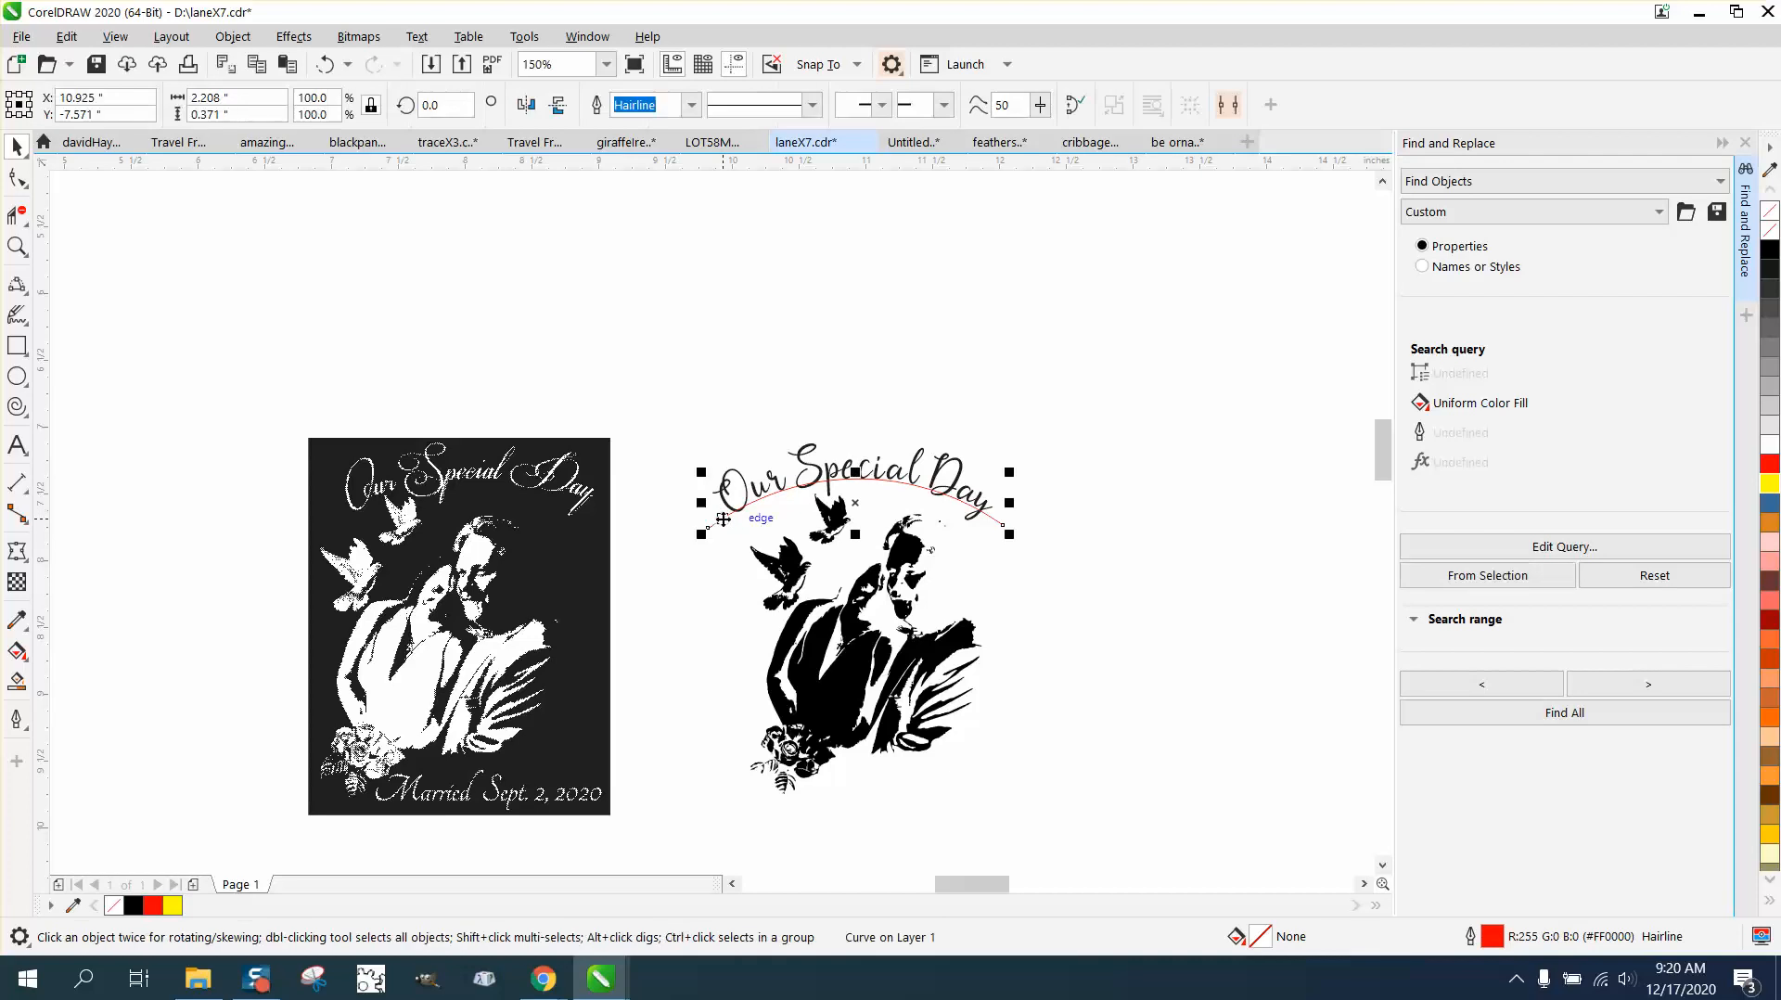
pyautogui.press('Delete')
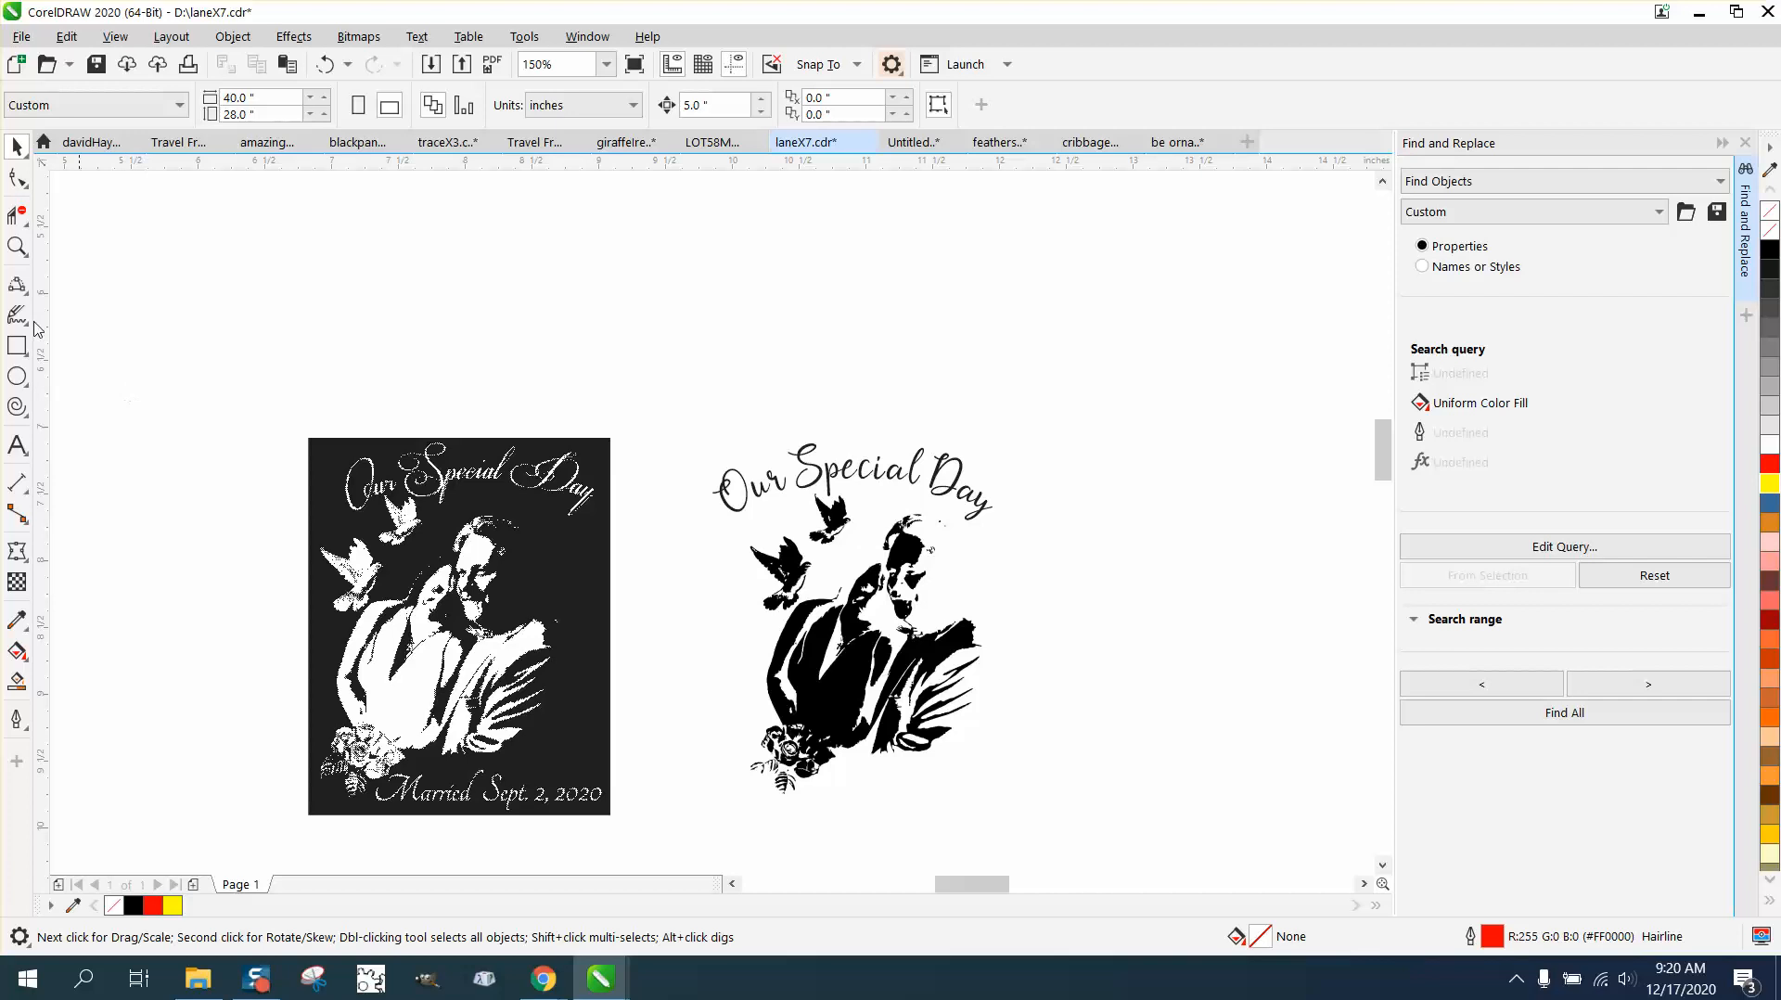
# Step: Examine the traced faces, the jacket folds and the rose bouquet up close for remaining trace flaws
pyautogui.click(17, 246)
pyautogui.moveTo(761, 506); pyautogui.dragTo(1041, 662)
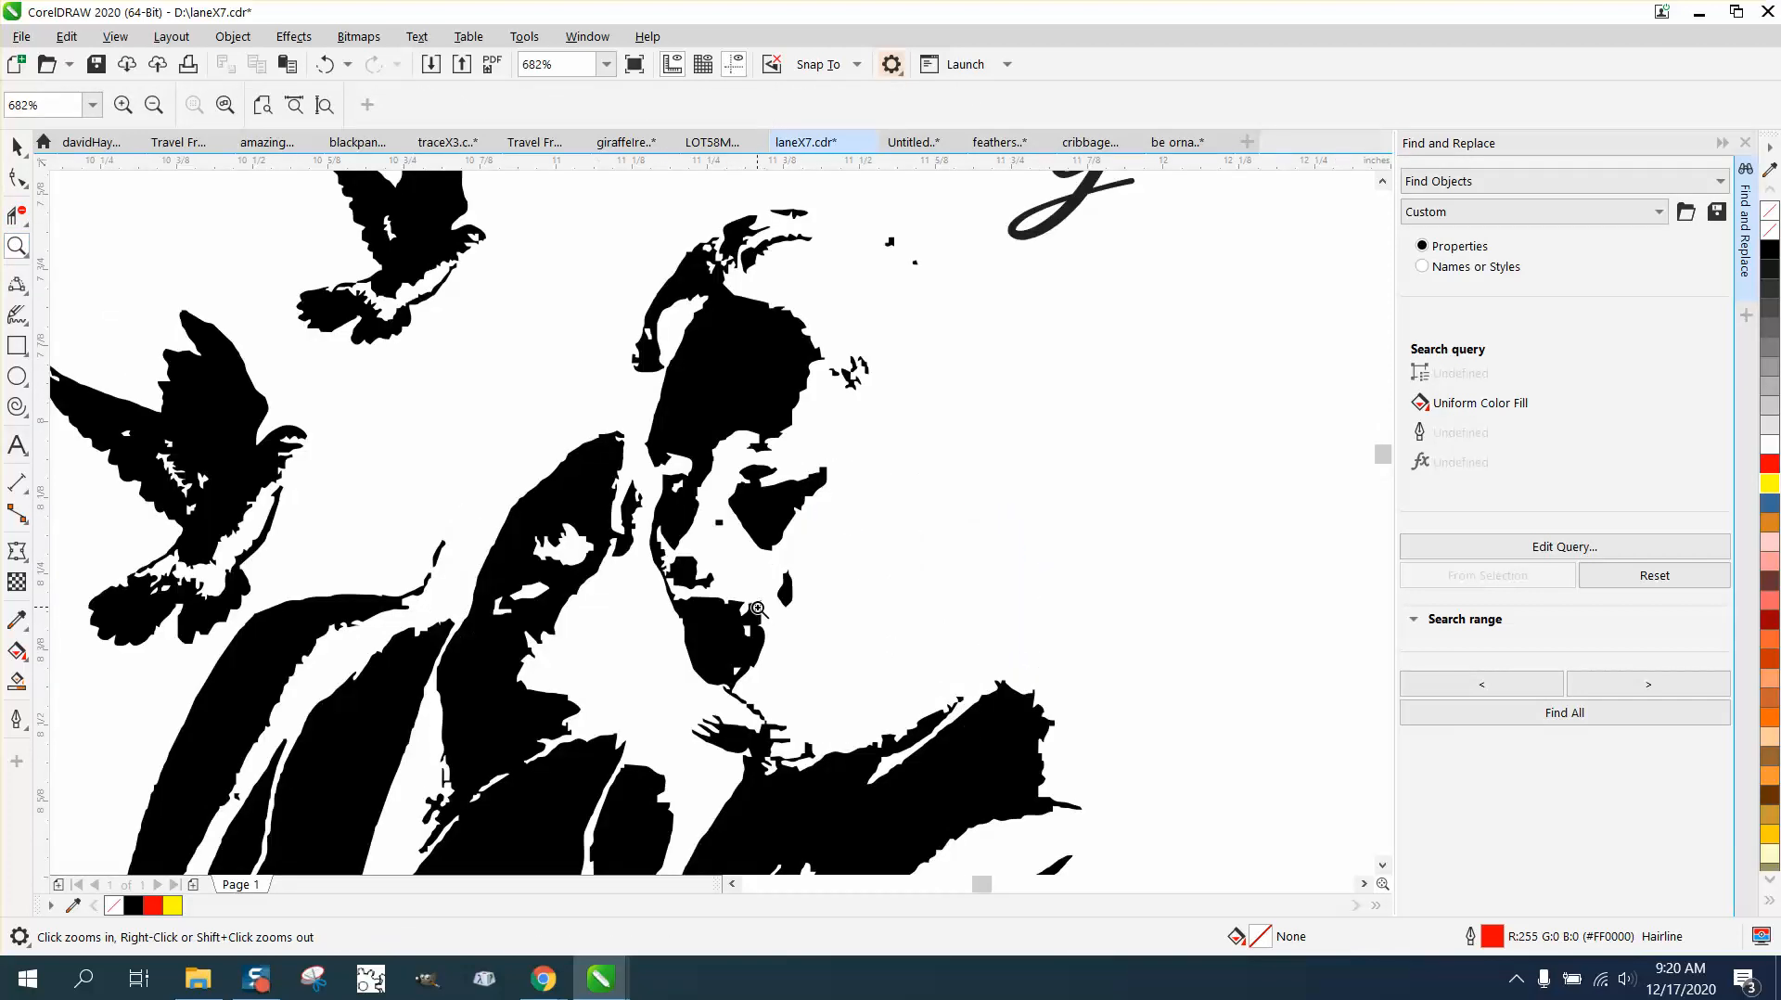
pyautogui.rightClick(787, 626)
pyautogui.rightClick(788, 626)
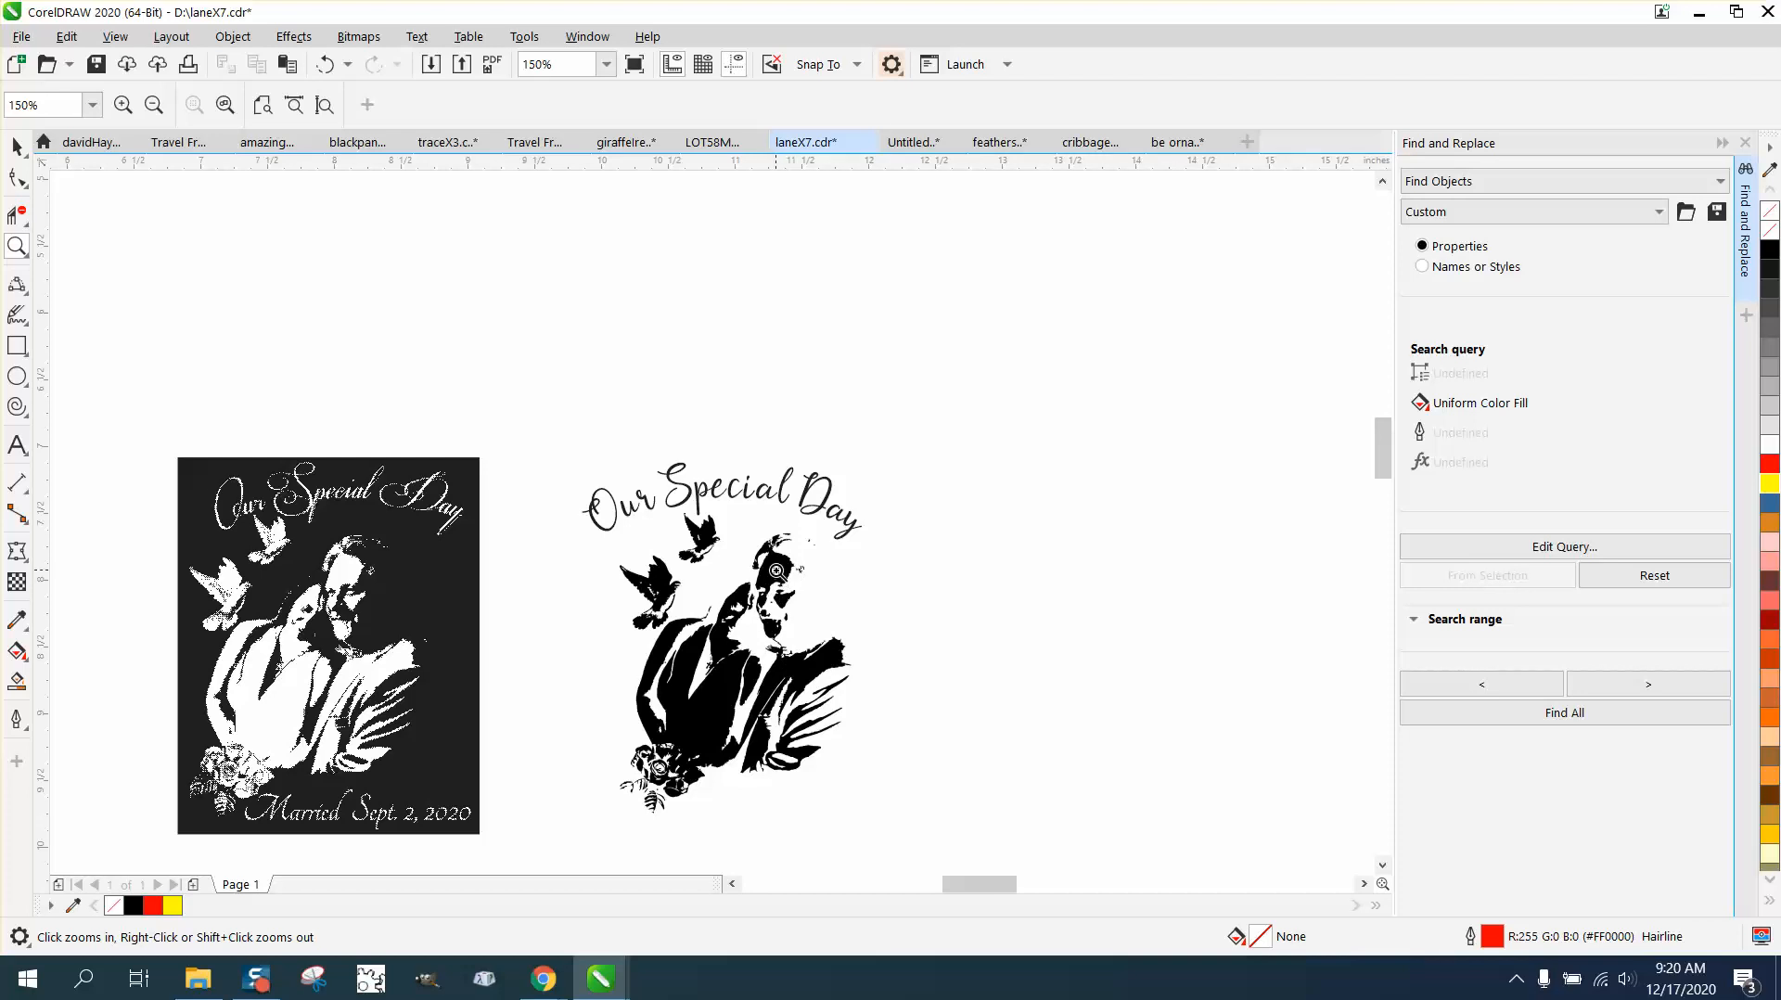
pyautogui.moveTo(729, 630); pyautogui.dragTo(862, 722)
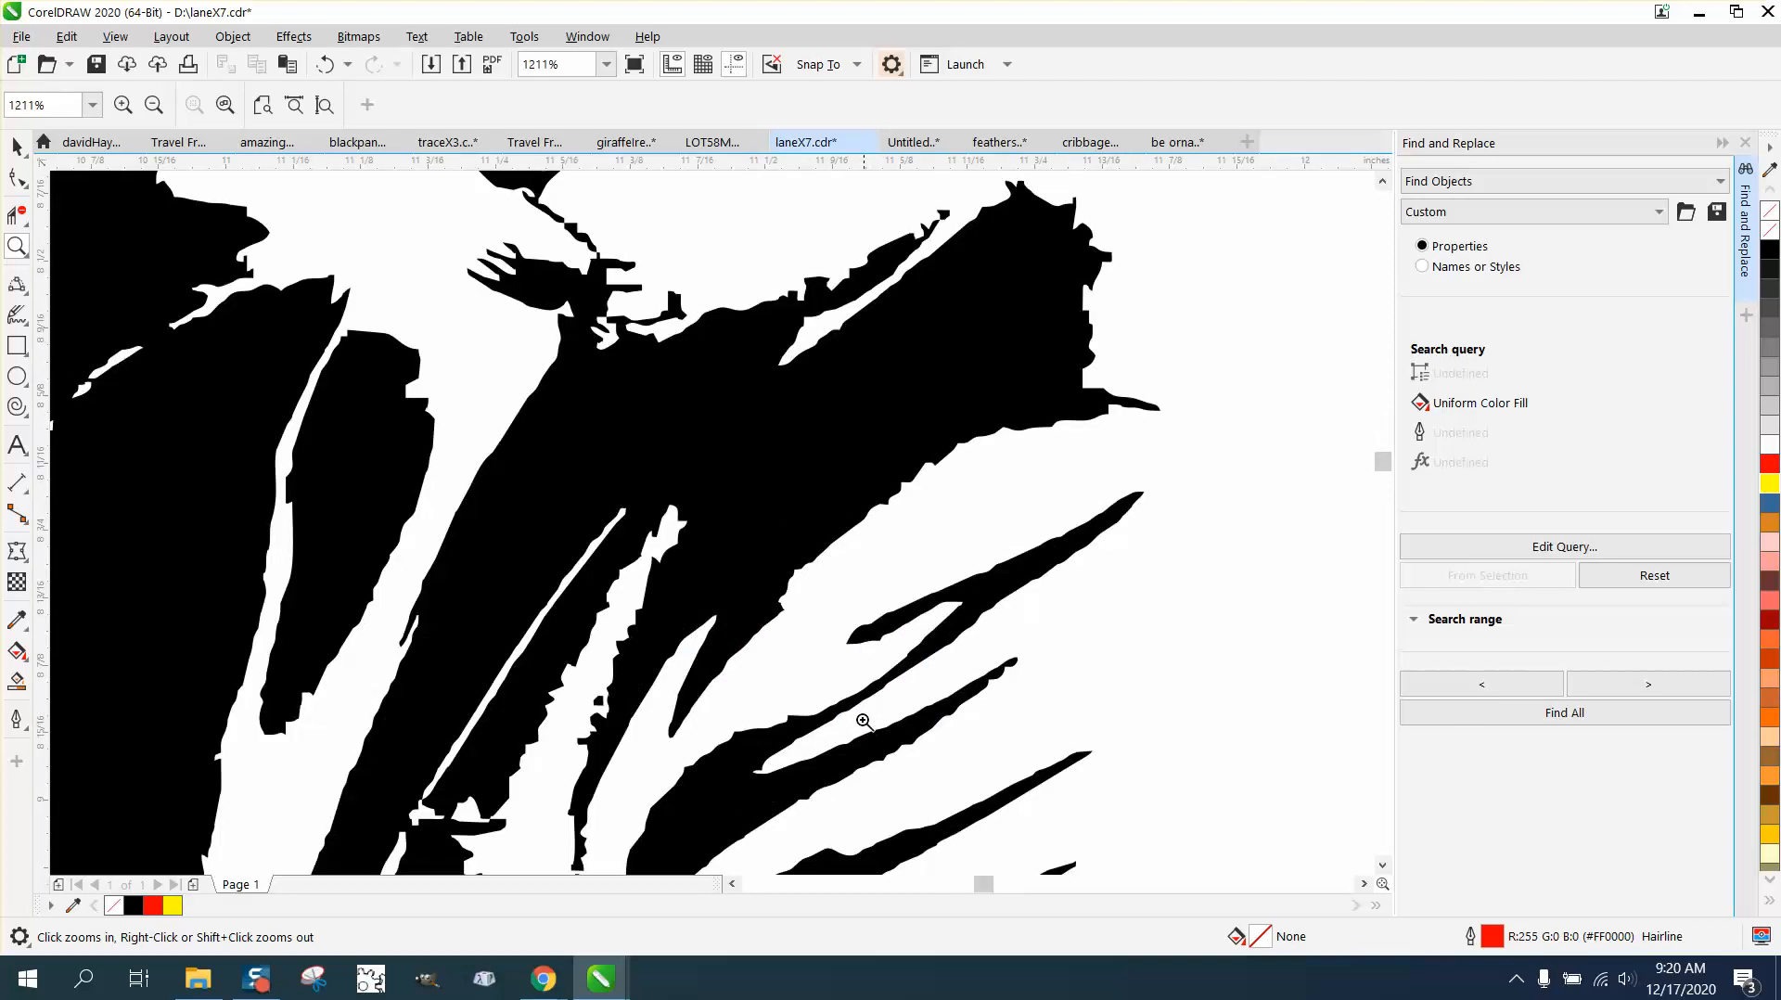
pyautogui.rightClick(723, 609)
pyautogui.rightClick(723, 610)
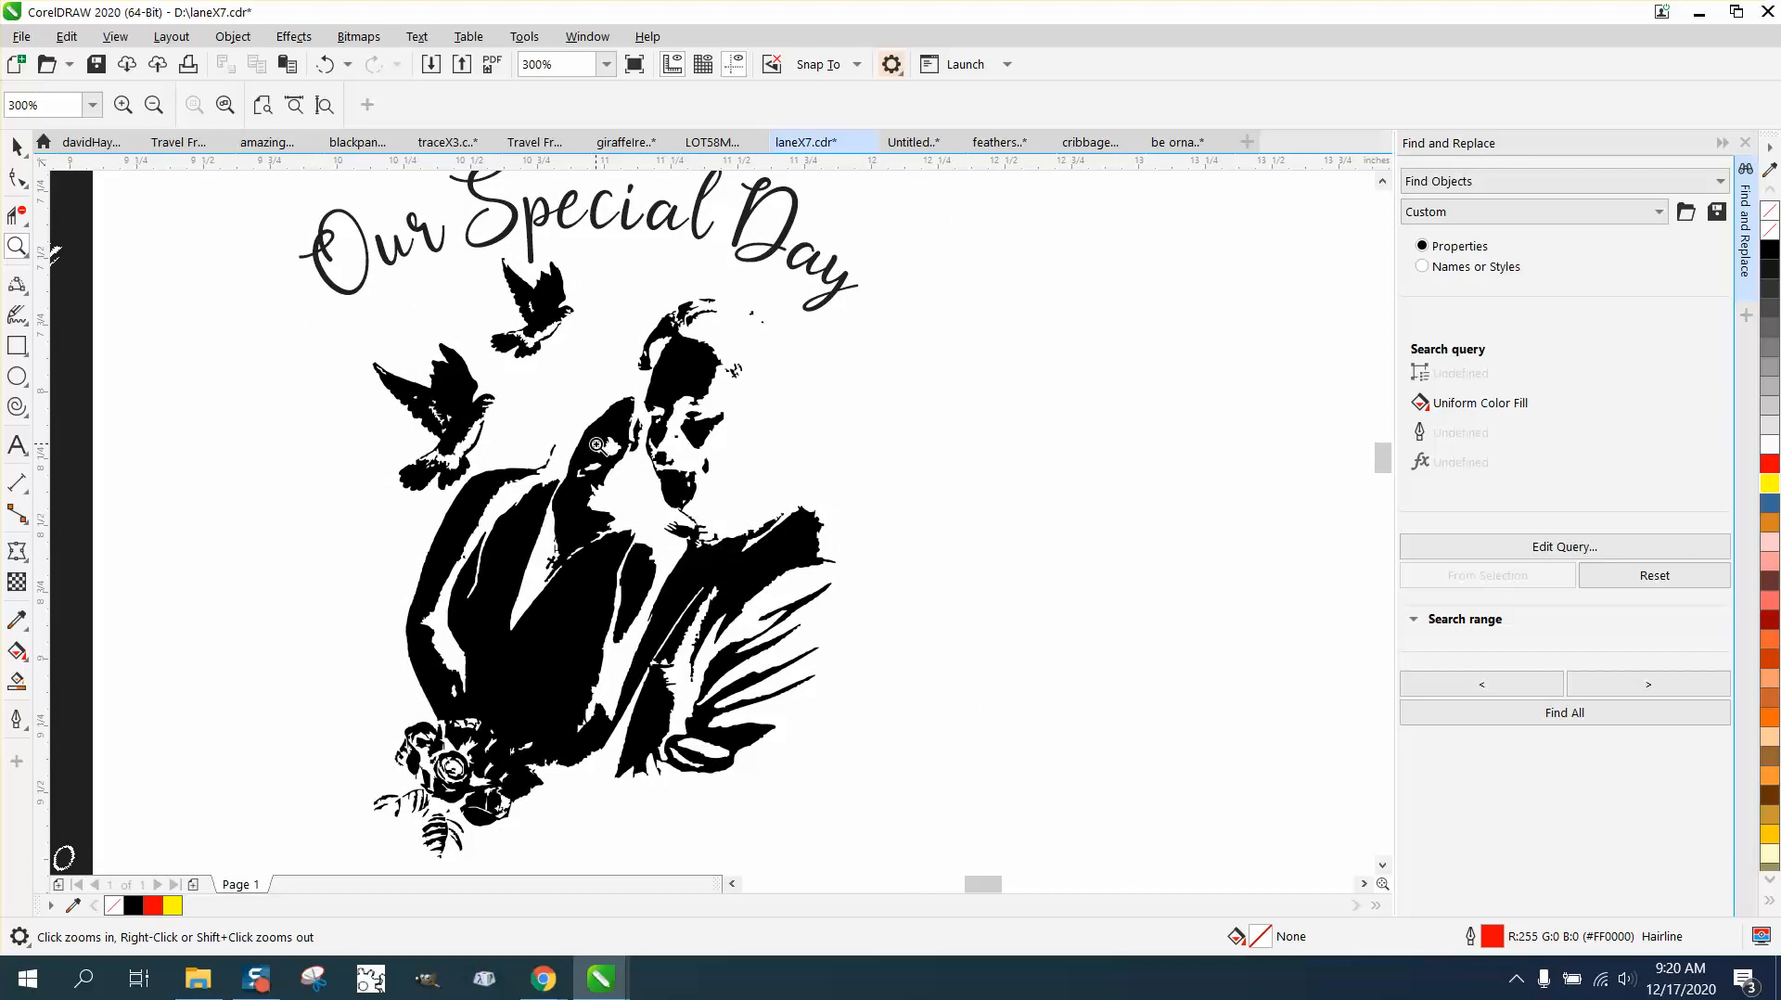
pyautogui.moveTo(346, 730); pyautogui.dragTo(640, 850)
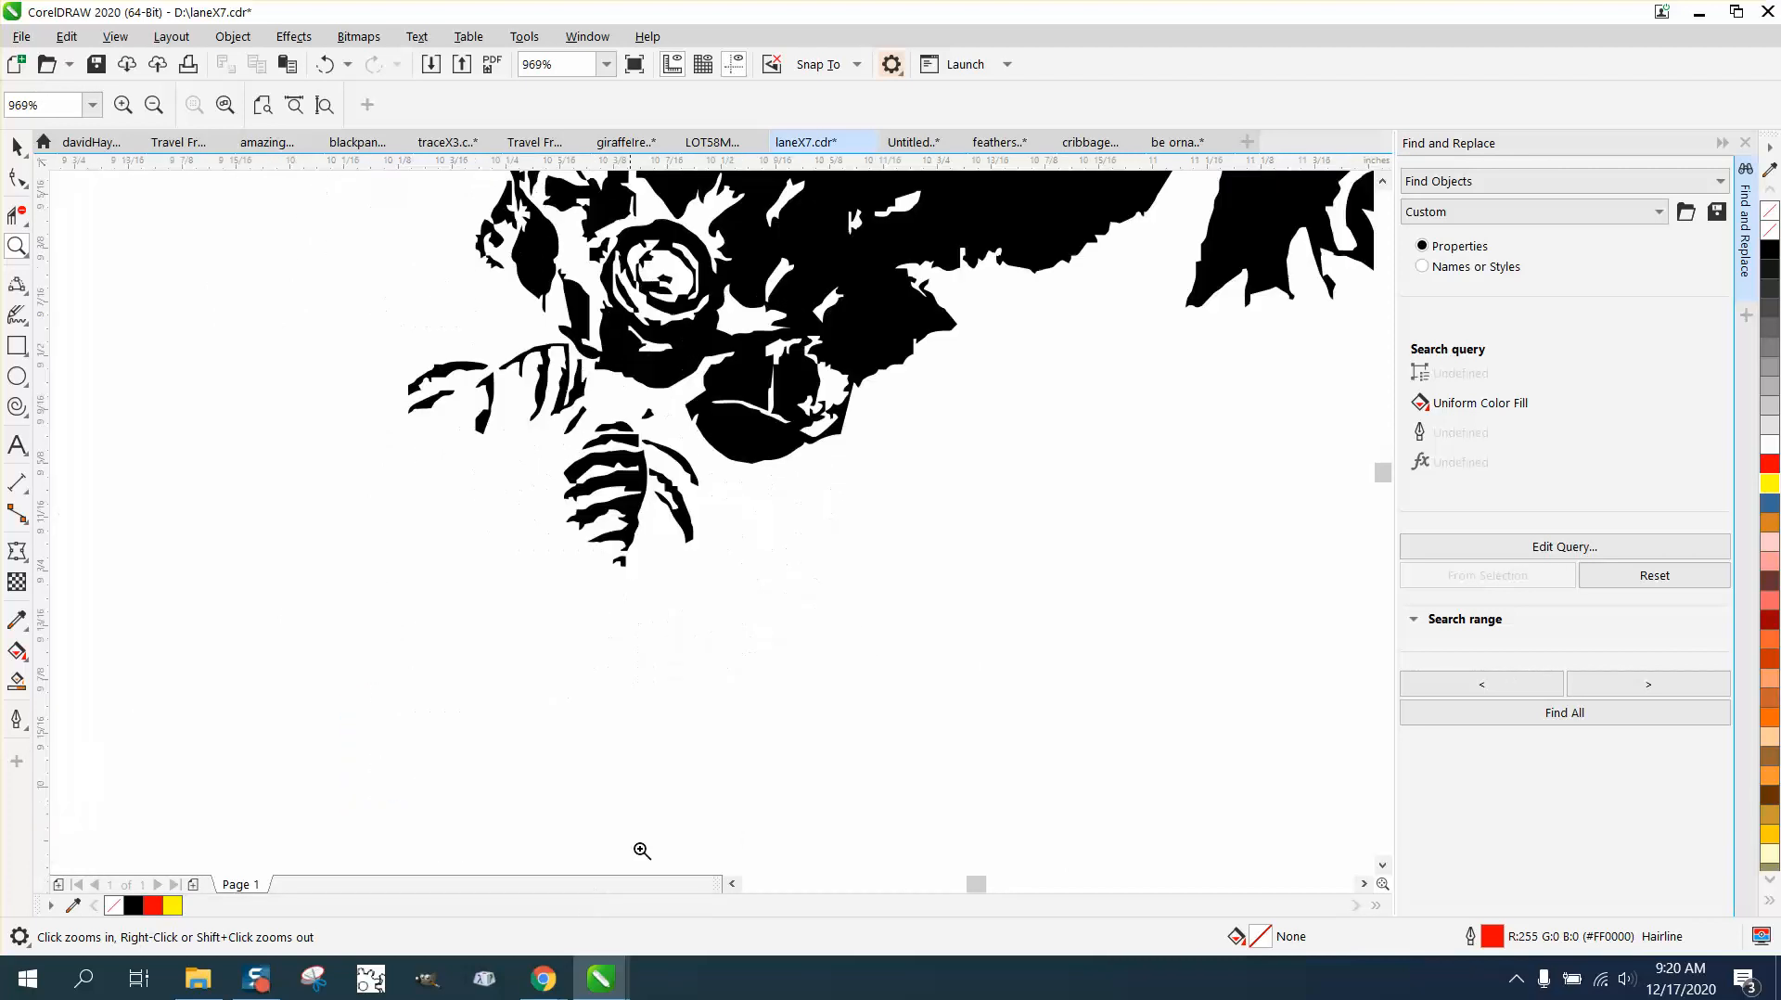
pyautogui.rightClick(765, 769)
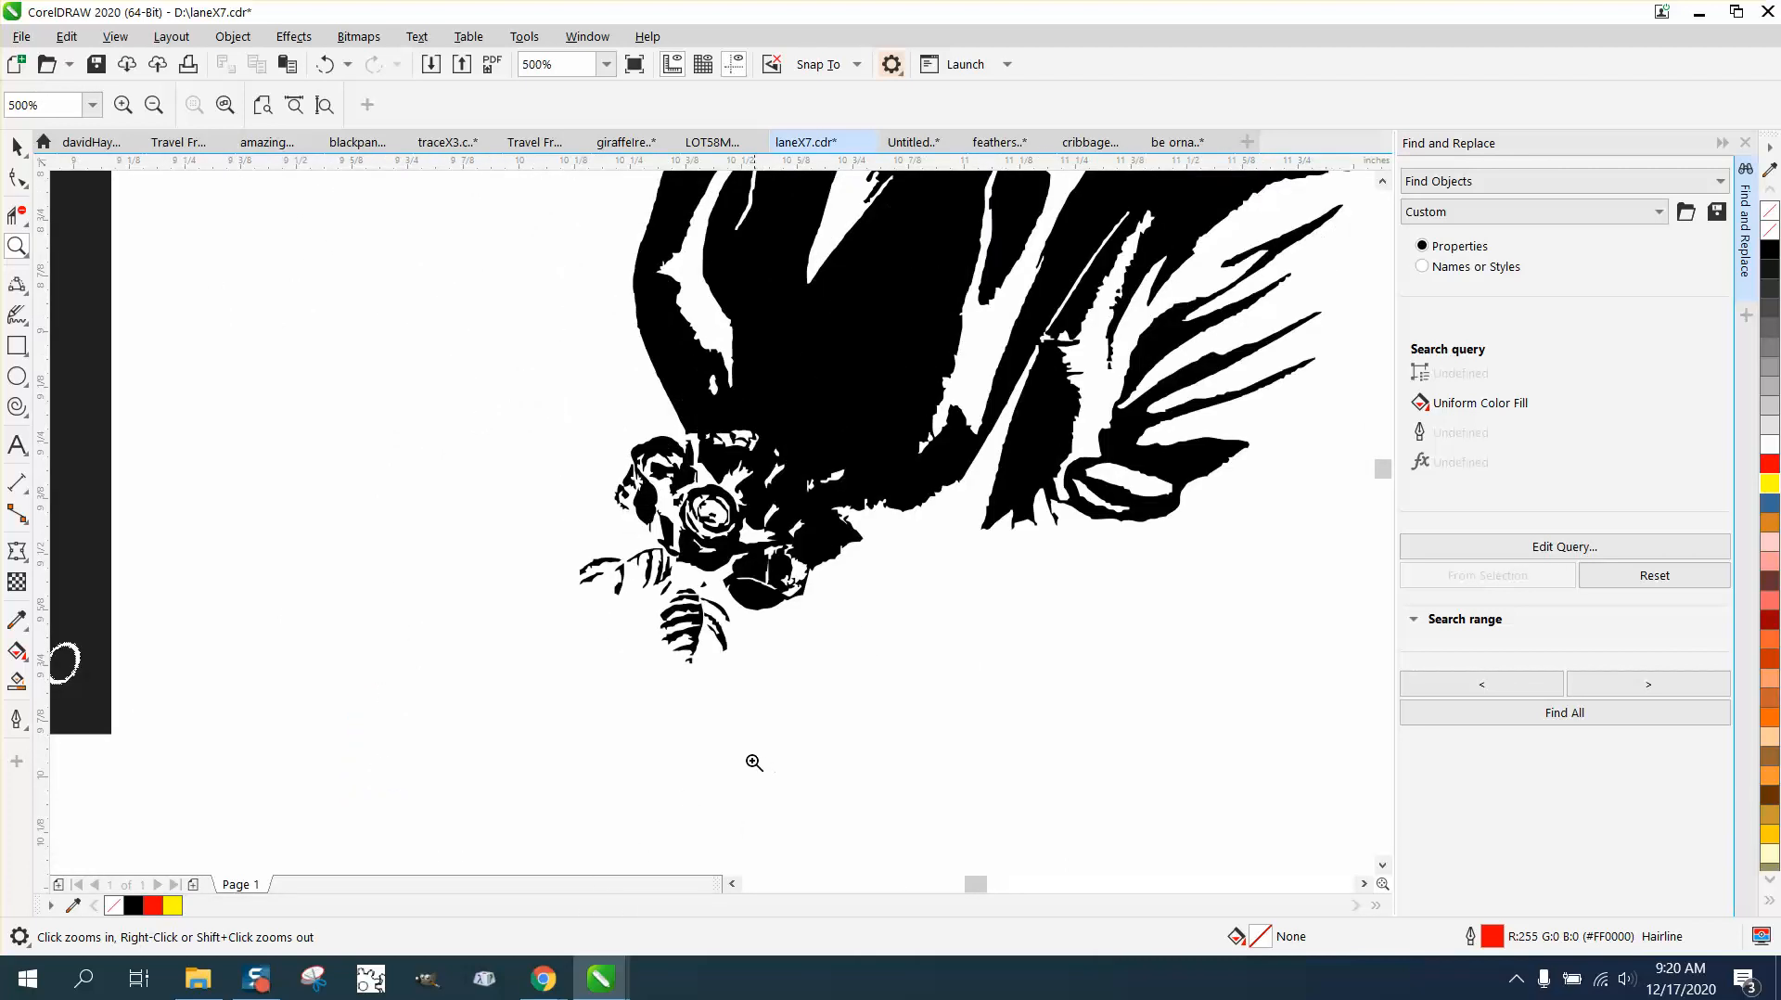
# Step: Select the leaf below the roses with the Freehand Pick tool and place a copy rotated about 273° at the bouquet's left side
pyautogui.click(17, 146)
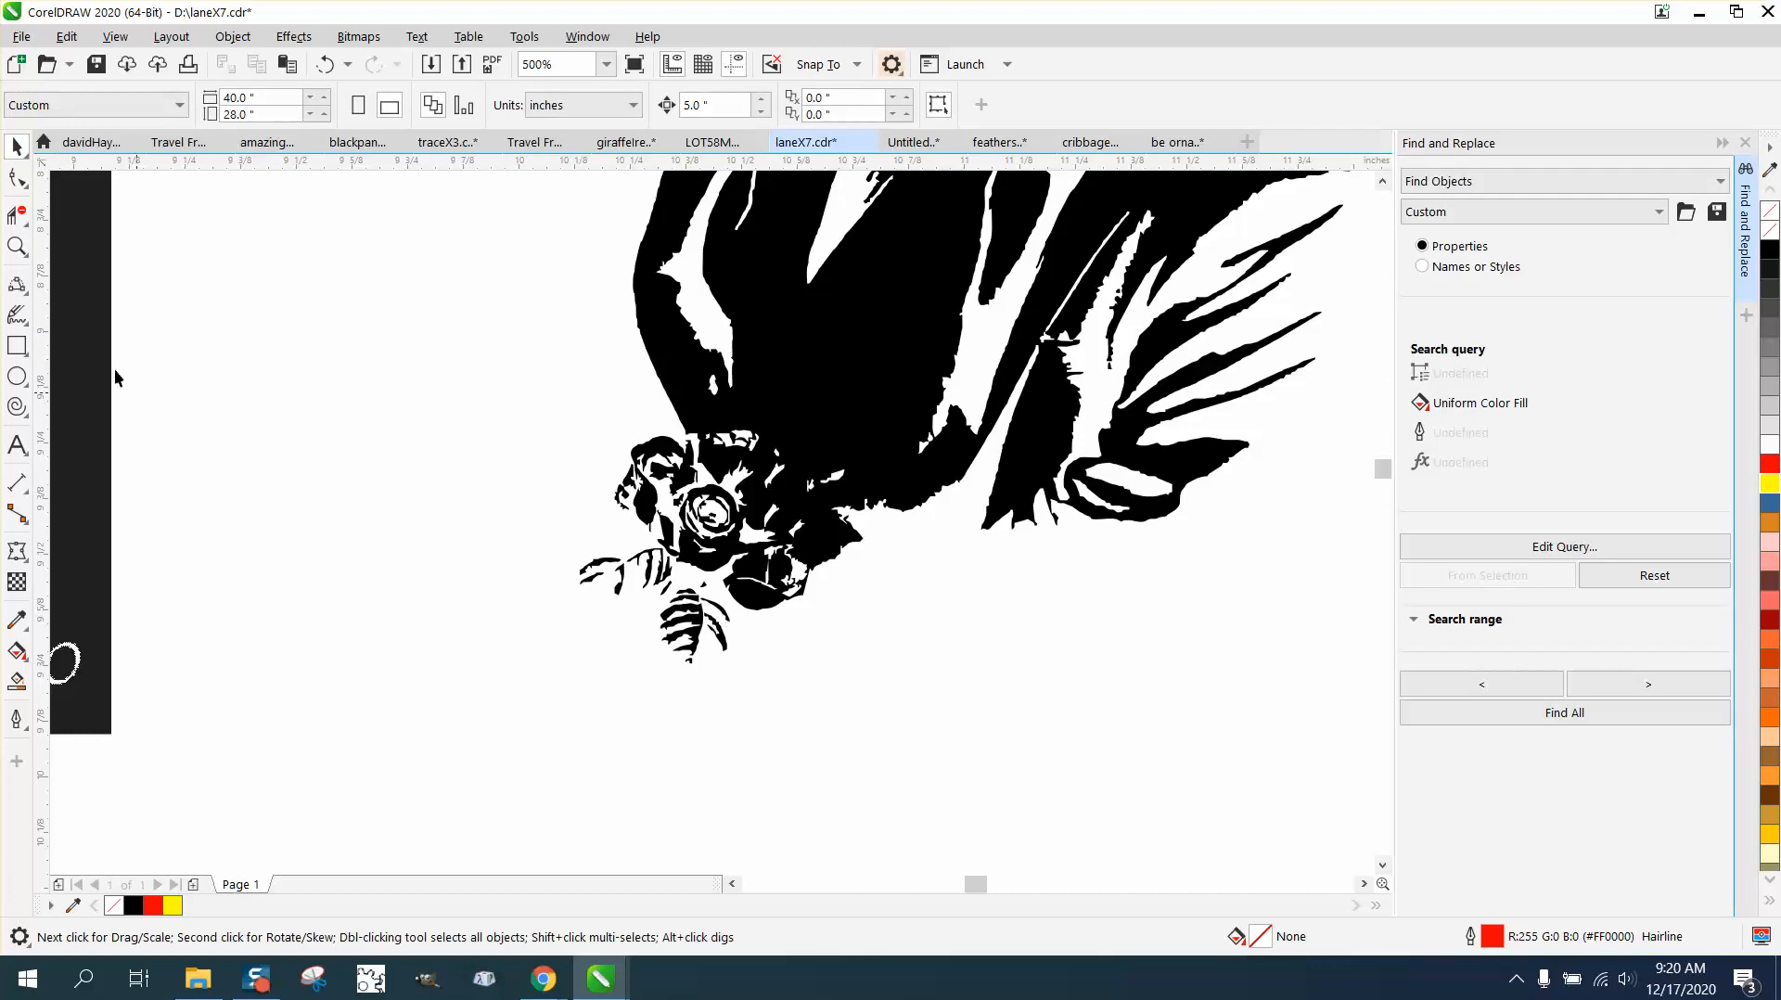
pyautogui.click(27, 187)
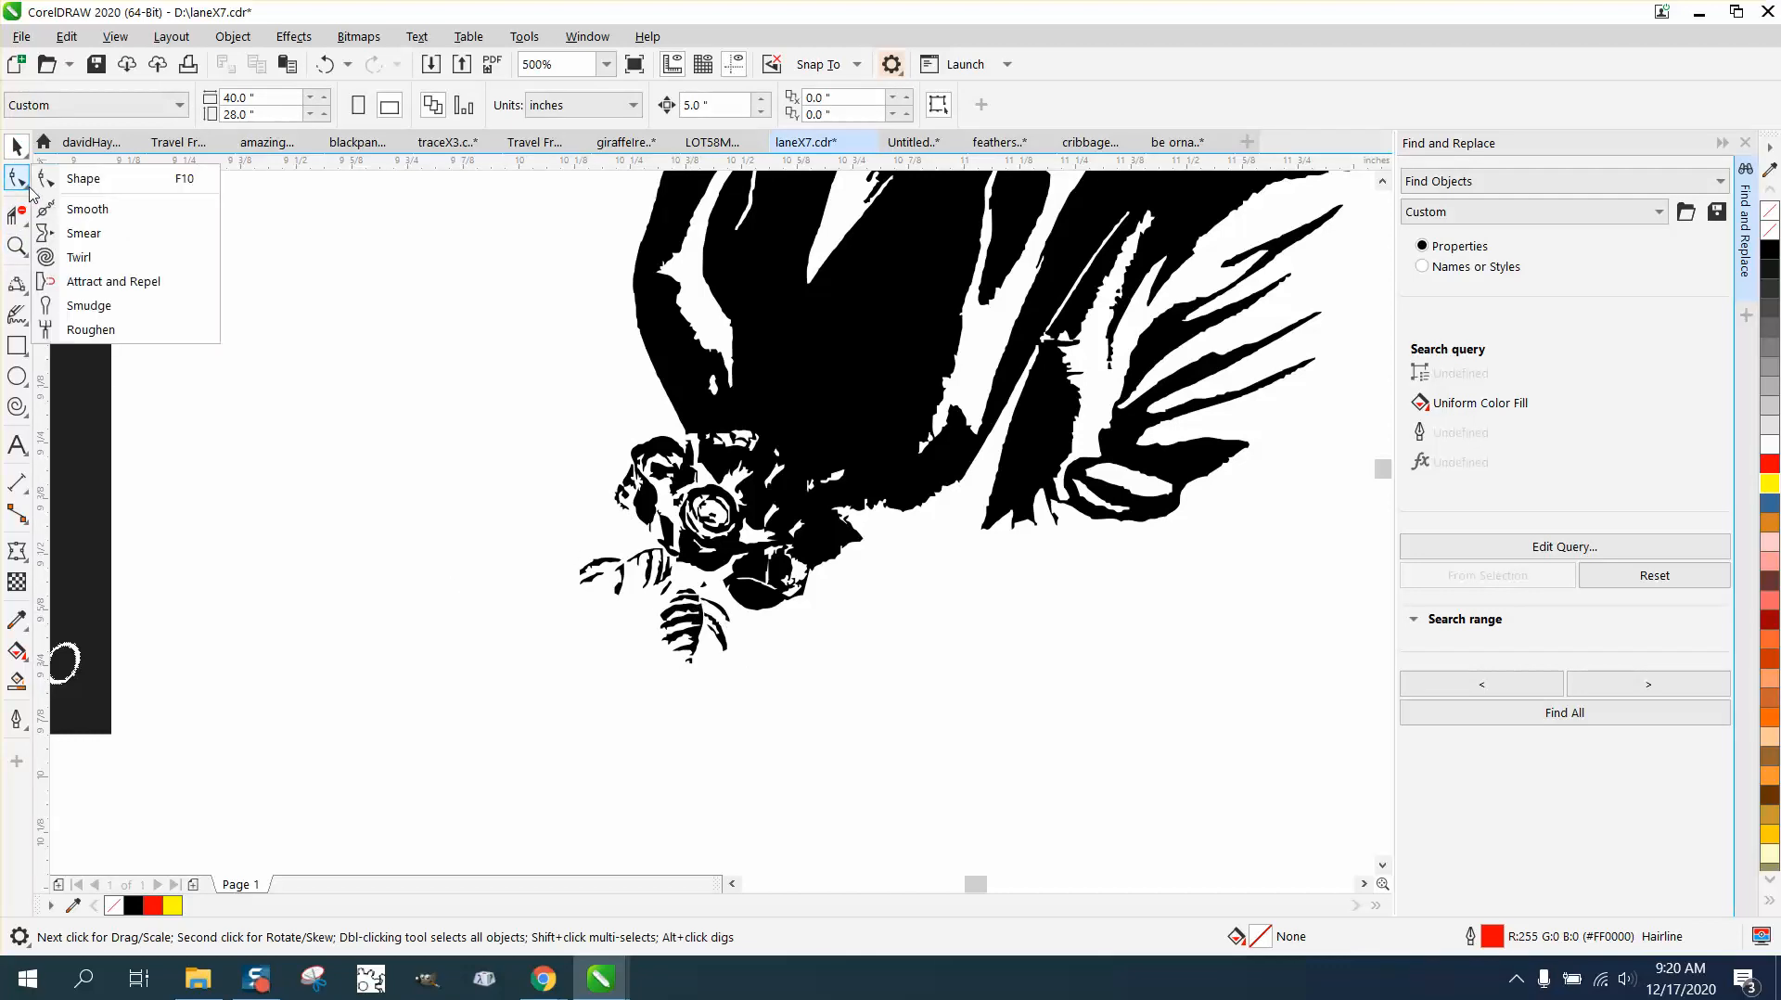
pyautogui.moveTo(22, 152)
pyautogui.click(74, 171)
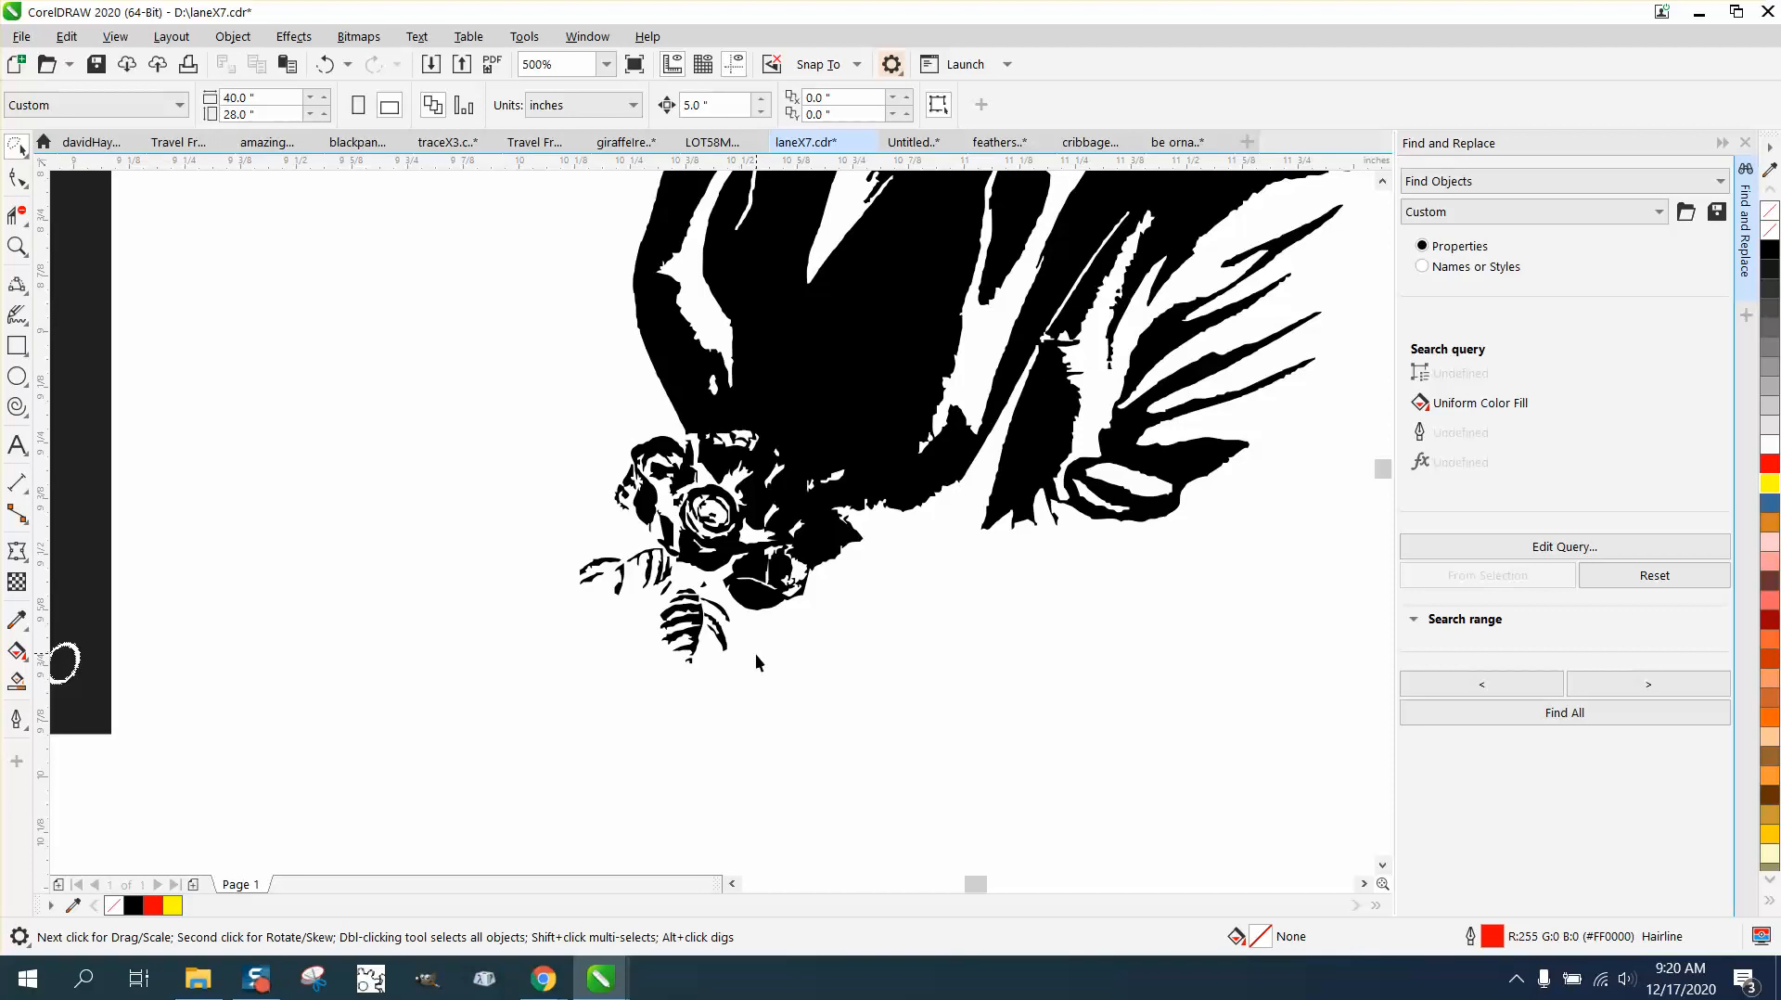
pyautogui.moveTo(729, 669)
pyautogui.mouseDown()
pyautogui.moveTo(748, 646)
pyautogui.moveTo(738, 608)
pyautogui.moveTo(682, 571)
pyautogui.moveTo(649, 681)
pyautogui.moveTo(675, 696)
pyautogui.mouseUp()
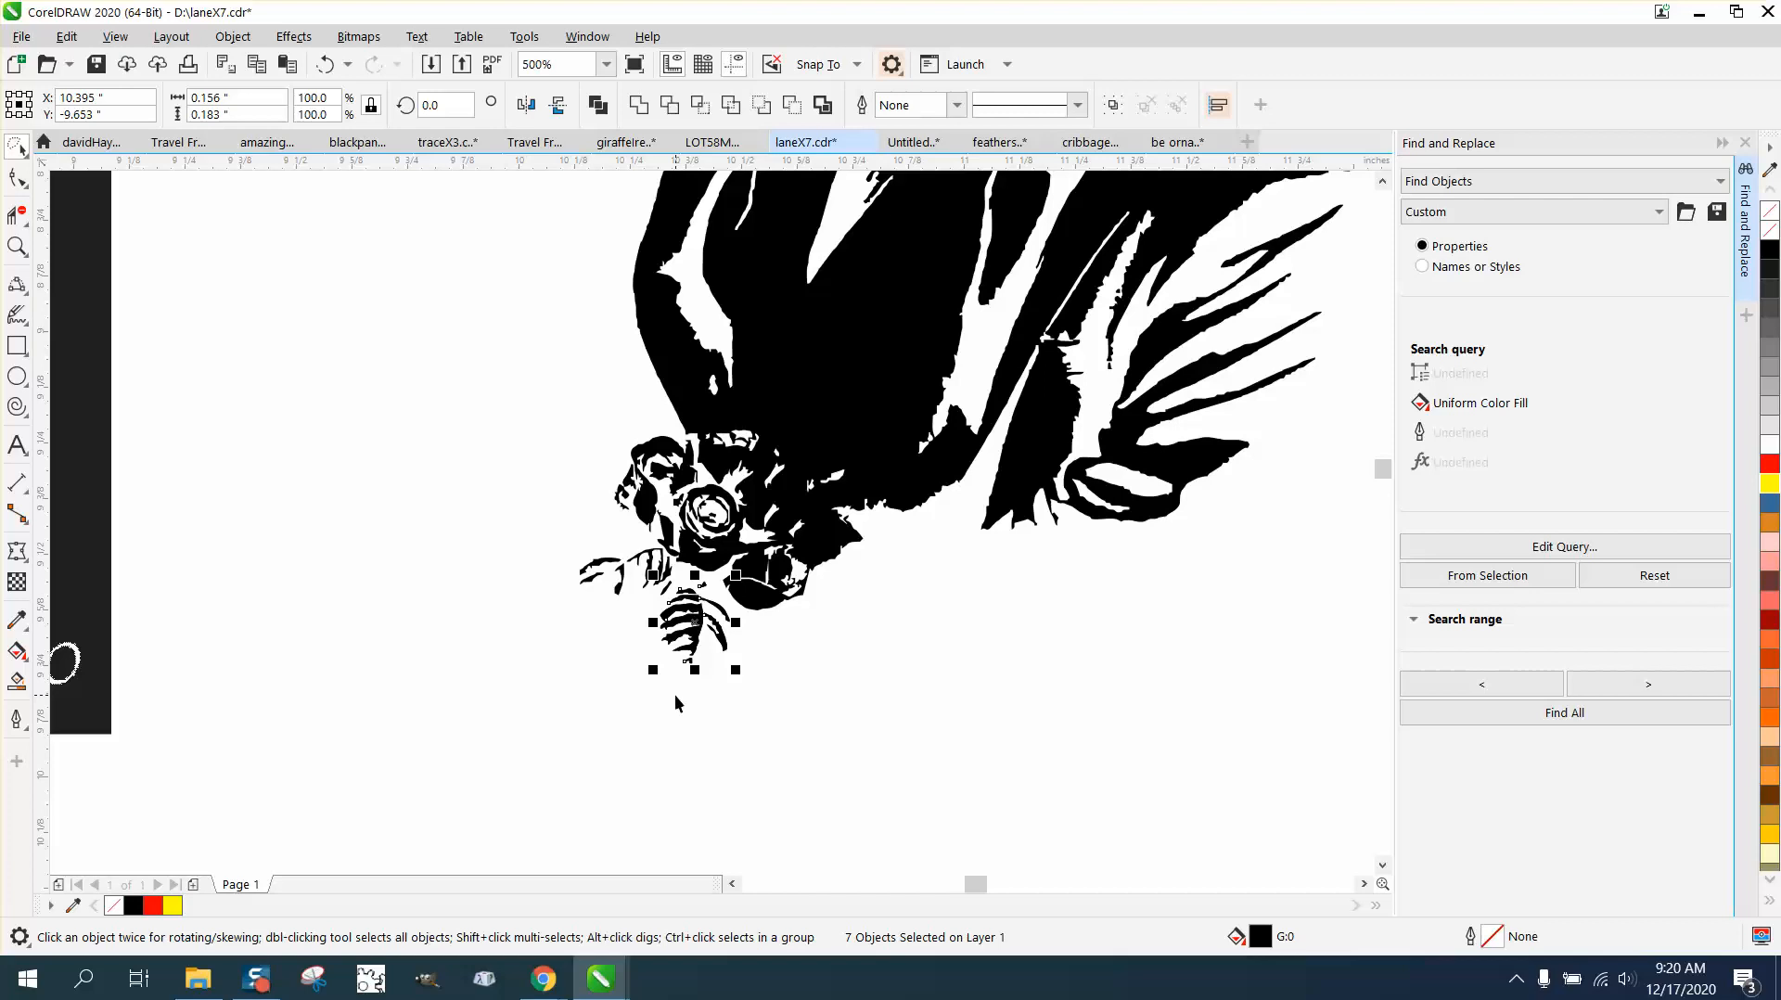
pyautogui.moveTo(698, 627)
pyautogui.mouseDown()
pyautogui.moveTo(598, 586)
pyautogui.moveTo(566, 519)
pyautogui.moveTo(613, 500)
pyautogui.moveTo(627, 558)
pyautogui.mouseUp()
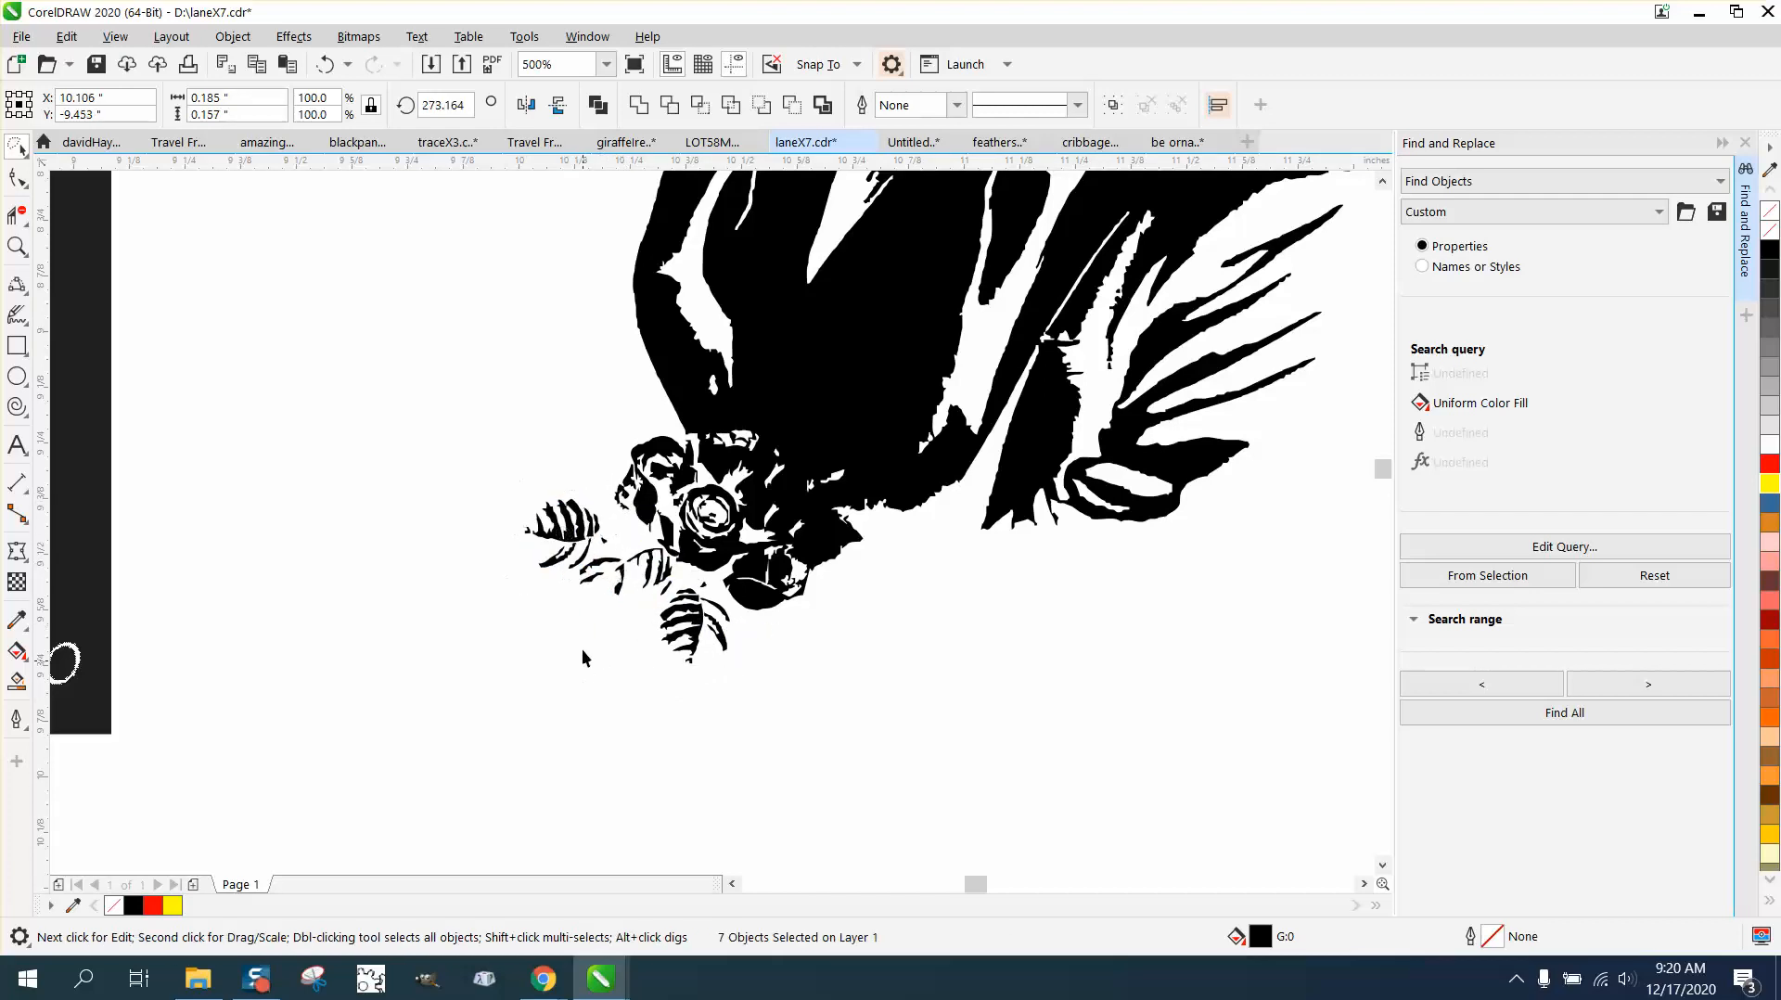
pyautogui.click(581, 648)
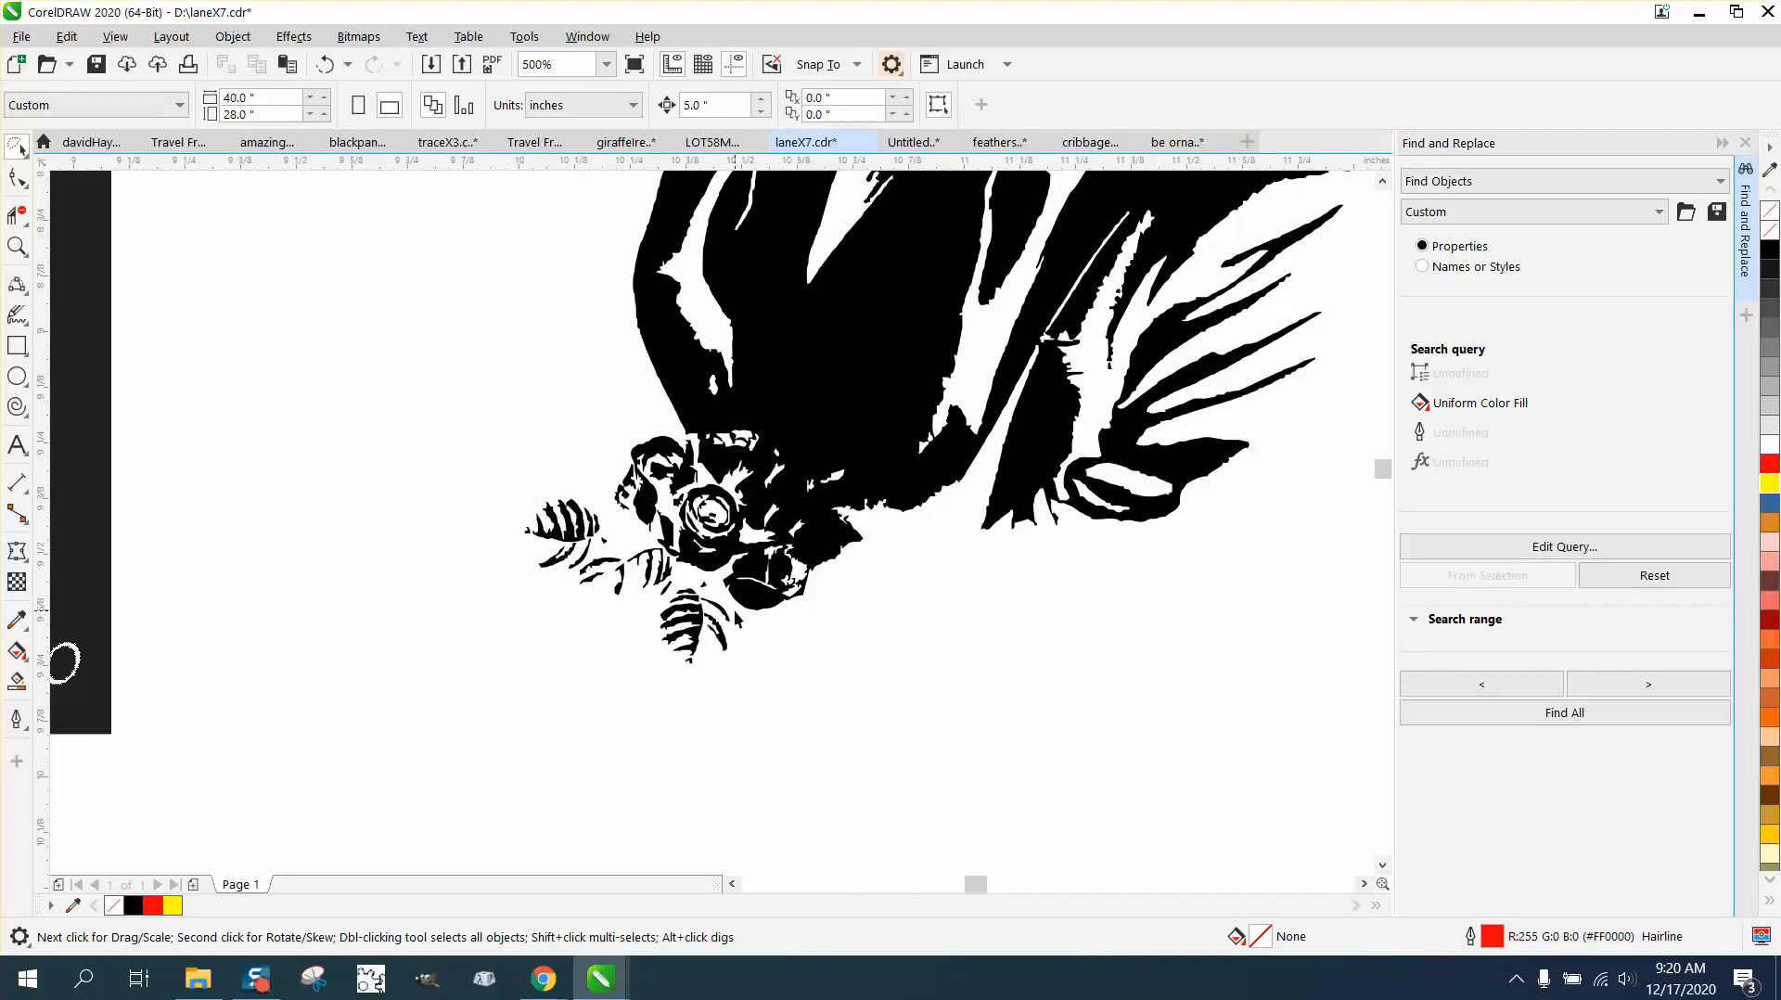
pyautogui.scroll(-1, 734, 613)
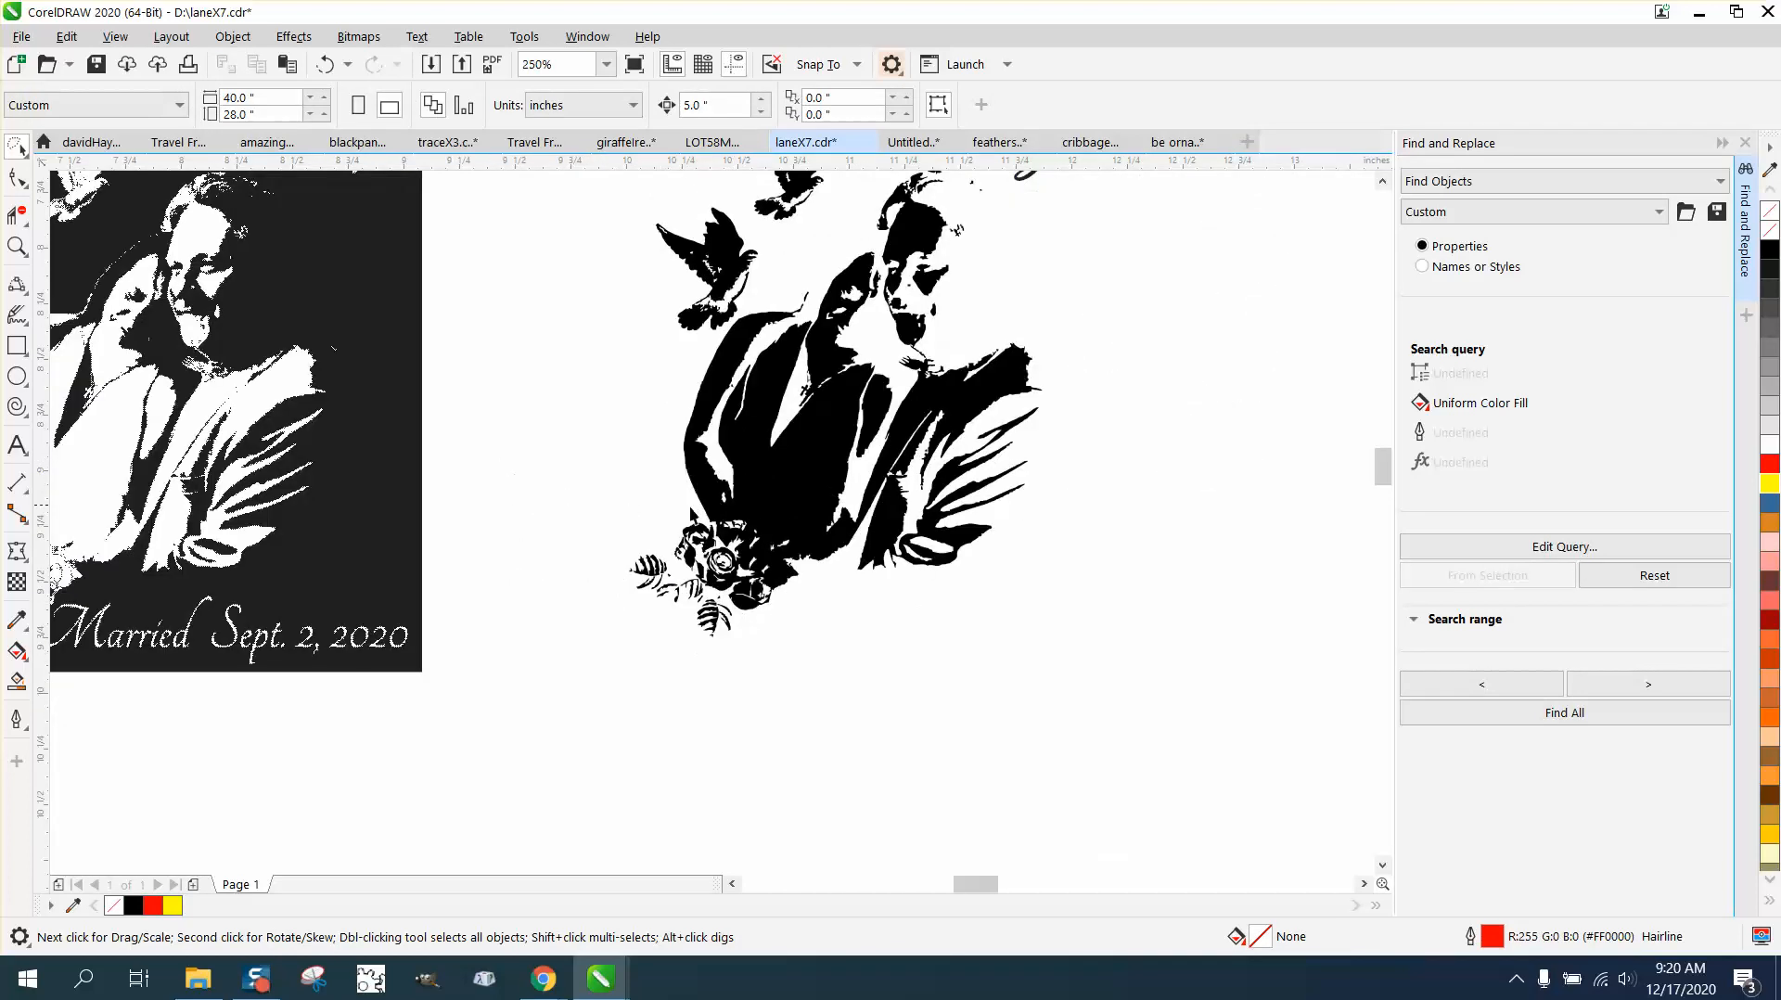
pyautogui.scroll(-1, 691, 513)
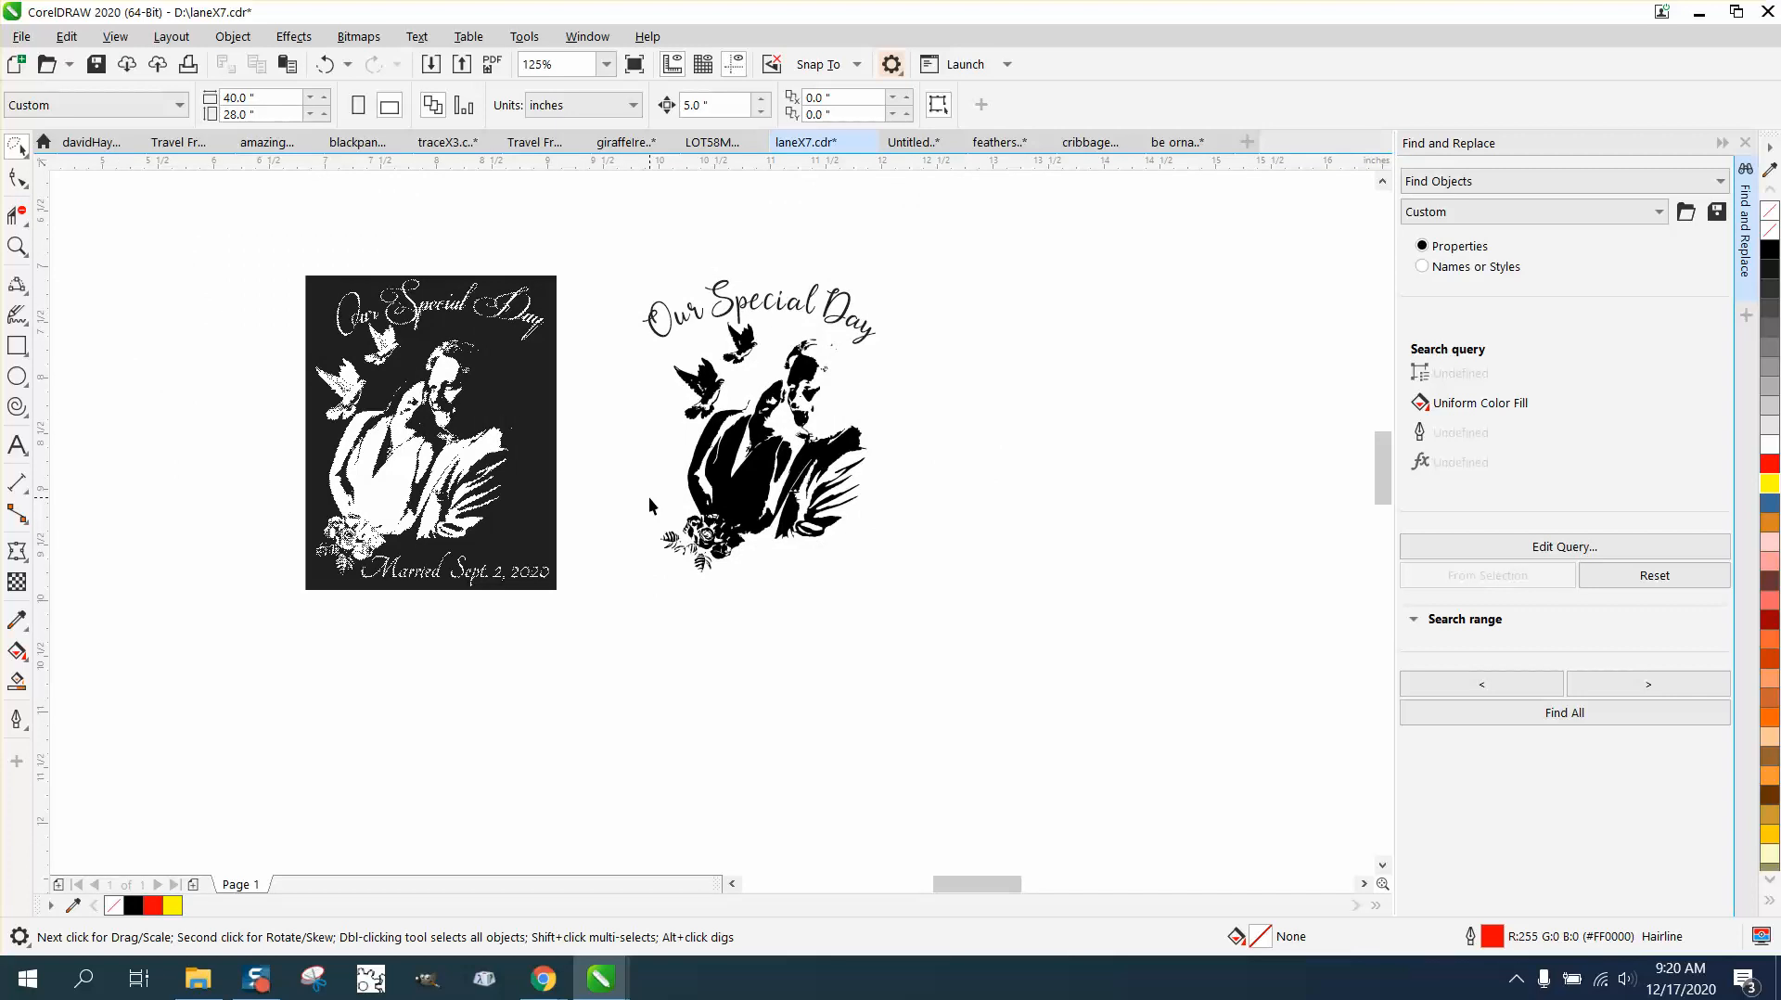